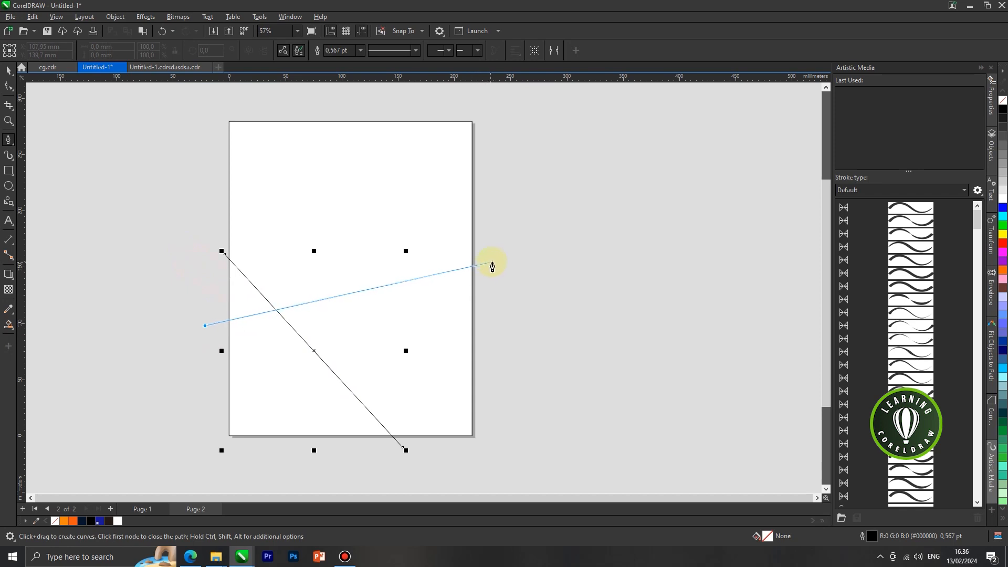
Step: Finish a gently rising line about 256 mm wide across the page and place a parallel copy just above it
click(494, 260)
key(Escape)
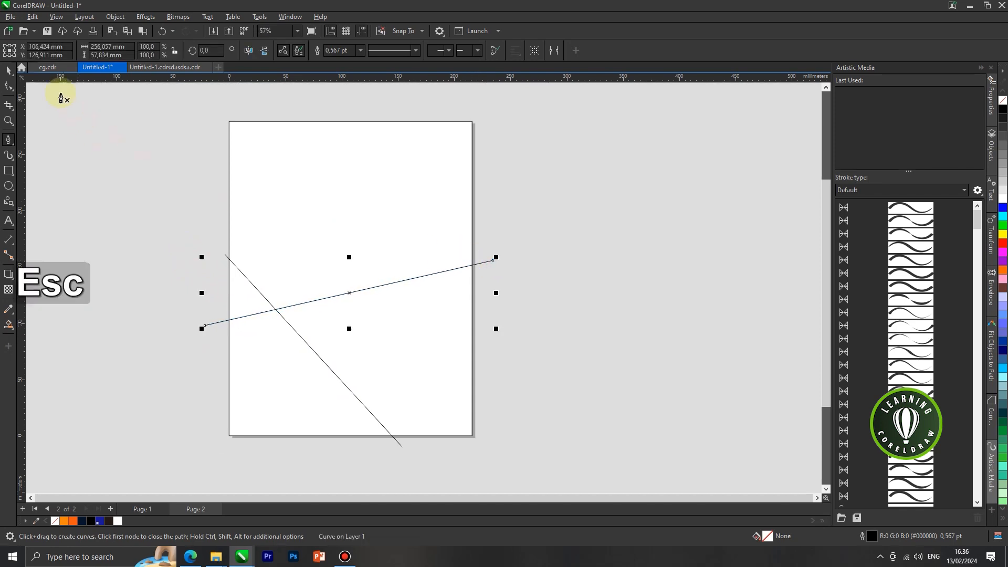
click(9, 71)
scroll(341, 295, up, 1)
drag(364, 299, 354, 283)
scroll(357, 288, down, 1)
click(397, 296)
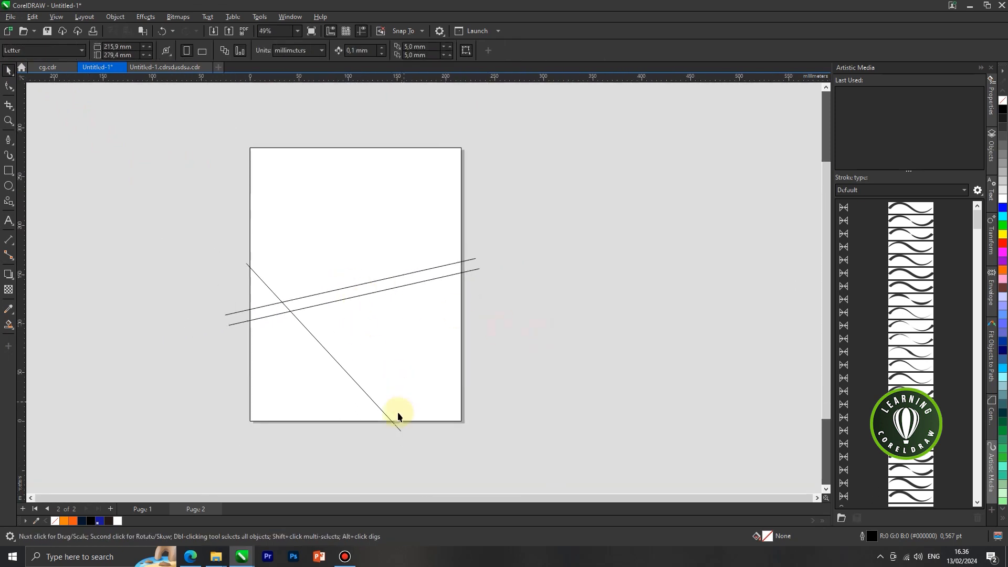
Step: Place a parallel copy of the steep diagonal line farther right so that it also crosses the two slanted lines
click(7, 324)
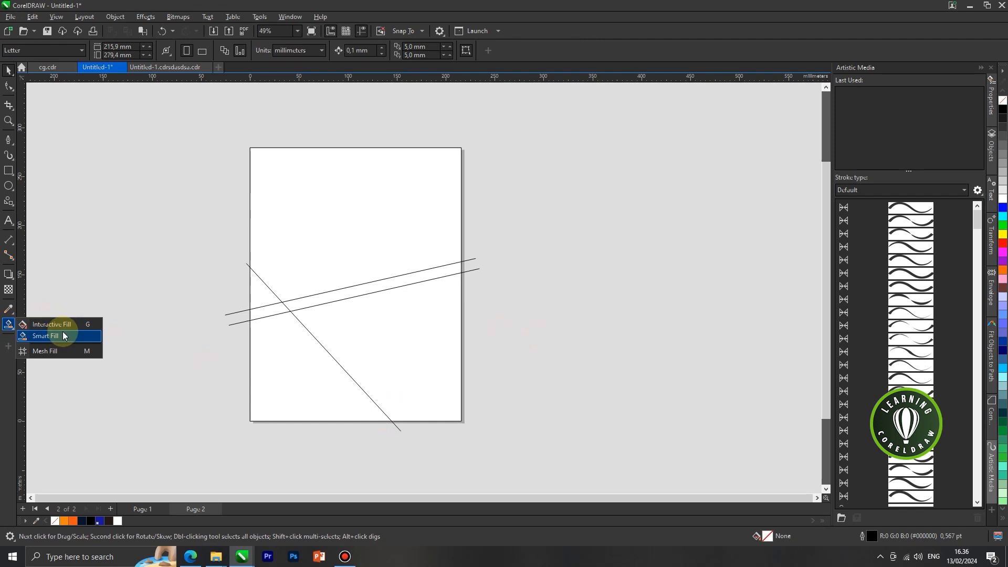
click(7, 70)
drag(314, 341, 403, 325)
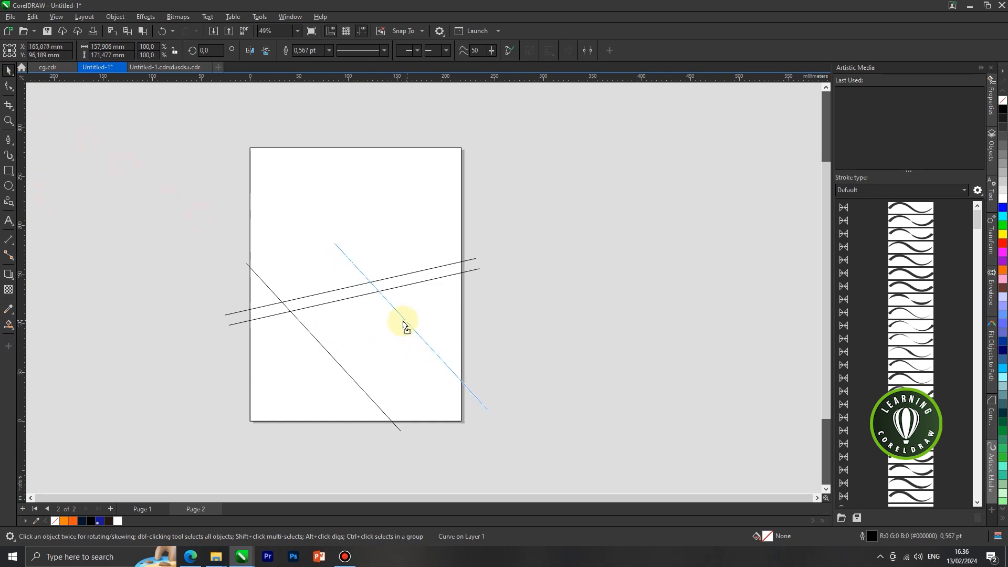
drag(399, 326, 400, 326)
click(551, 324)
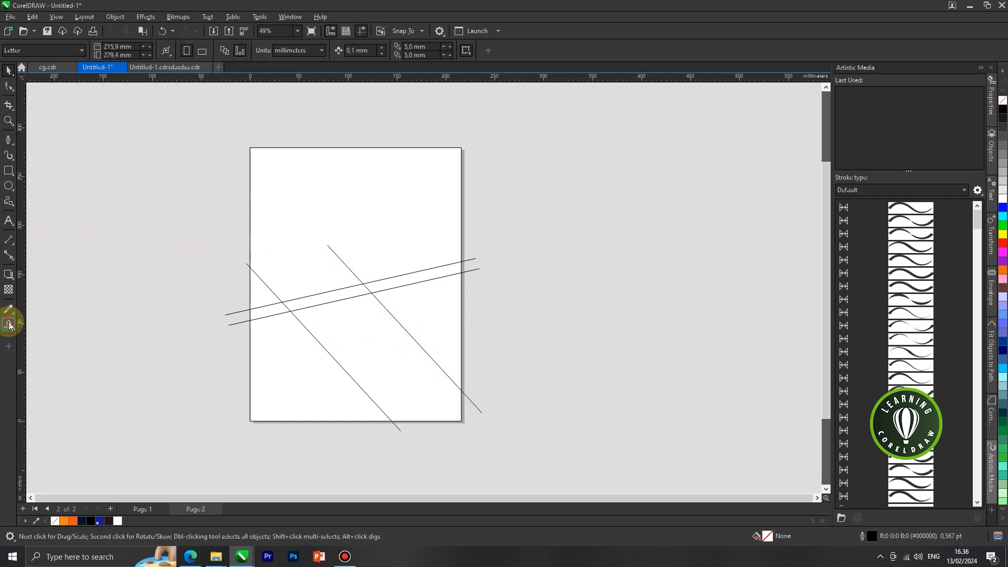
Step: Smart Fill the left triangle, the middle and right areas and the upper-right band with PANTONE Reflex Blue
drag(9, 326, 48, 333)
click(80, 336)
scroll(289, 325, up, 3)
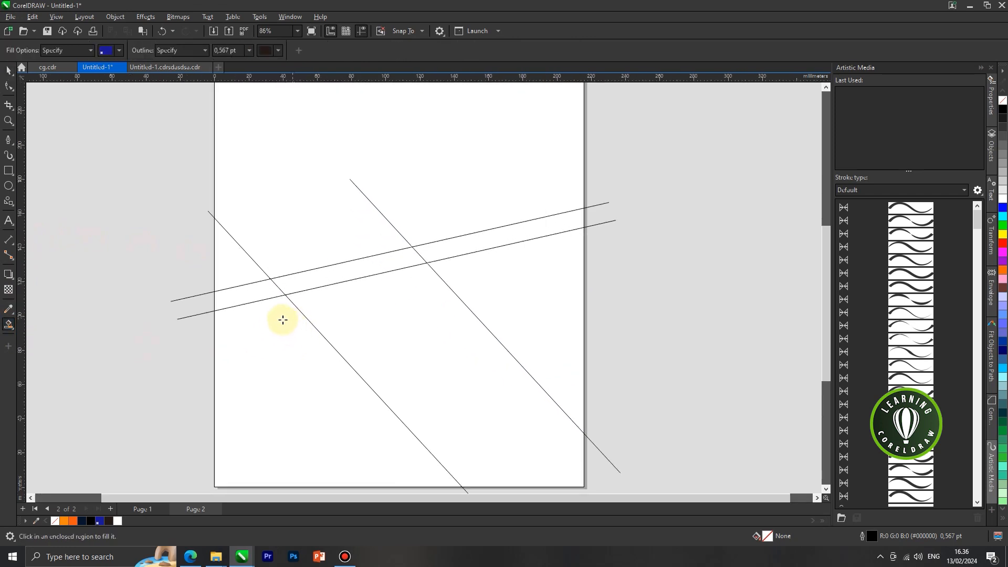
click(229, 258)
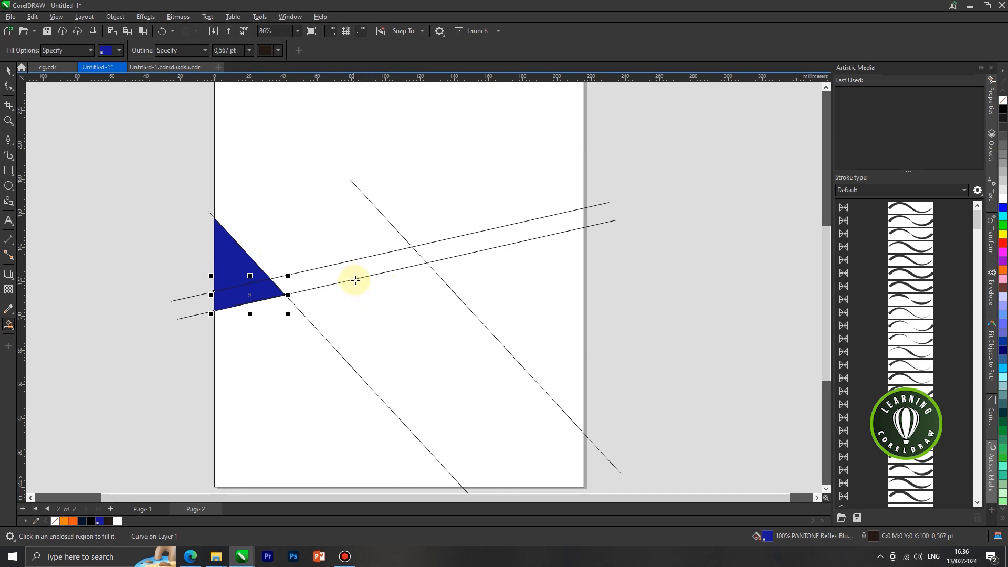
click(361, 296)
click(490, 277)
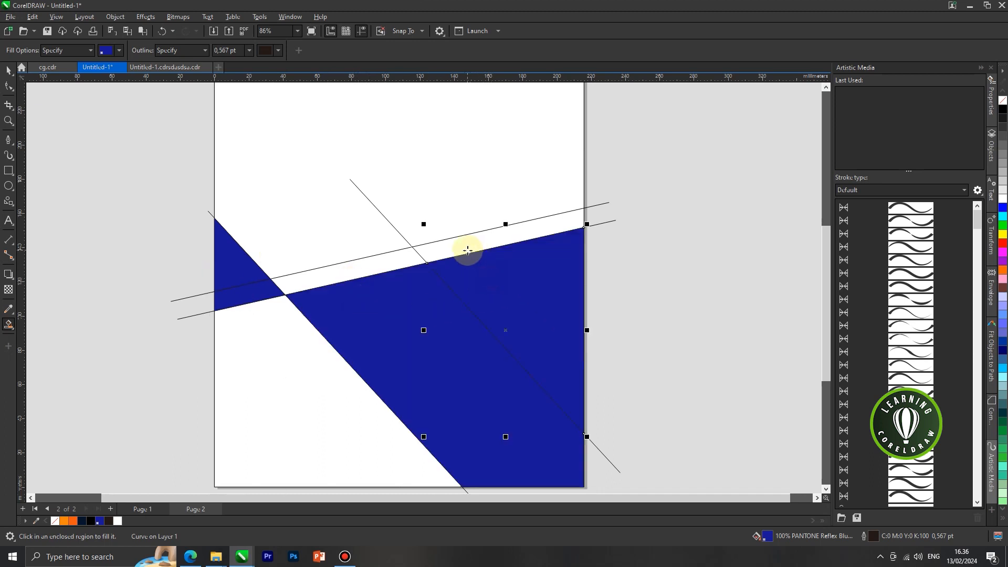
click(465, 247)
Step: Delete the four construction lines that cross the page, leaving only the filled shapes
scroll(325, 261, down, 2)
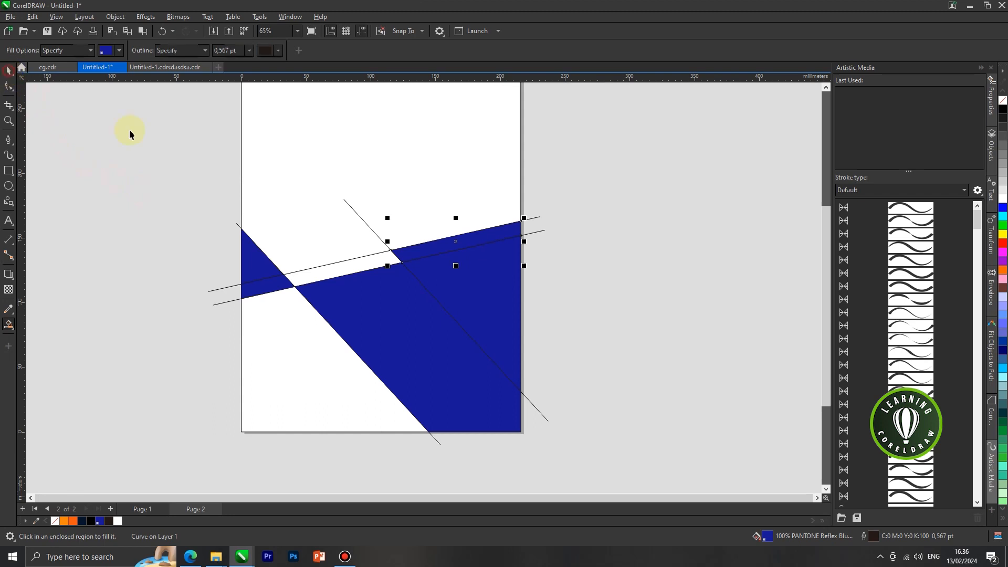
click(363, 224)
key(Delete)
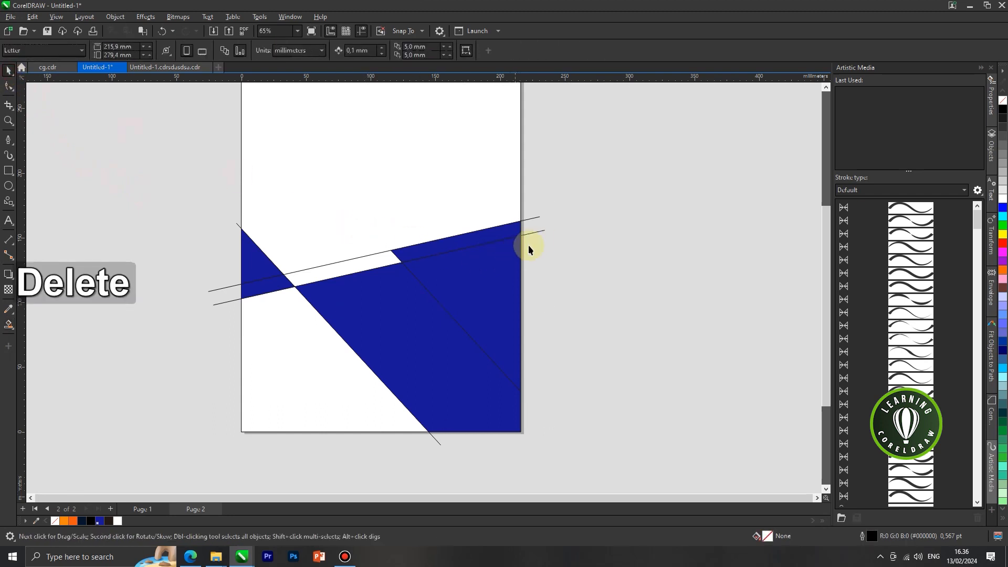
click(539, 232)
key(Delete)
click(535, 218)
key(Delete)
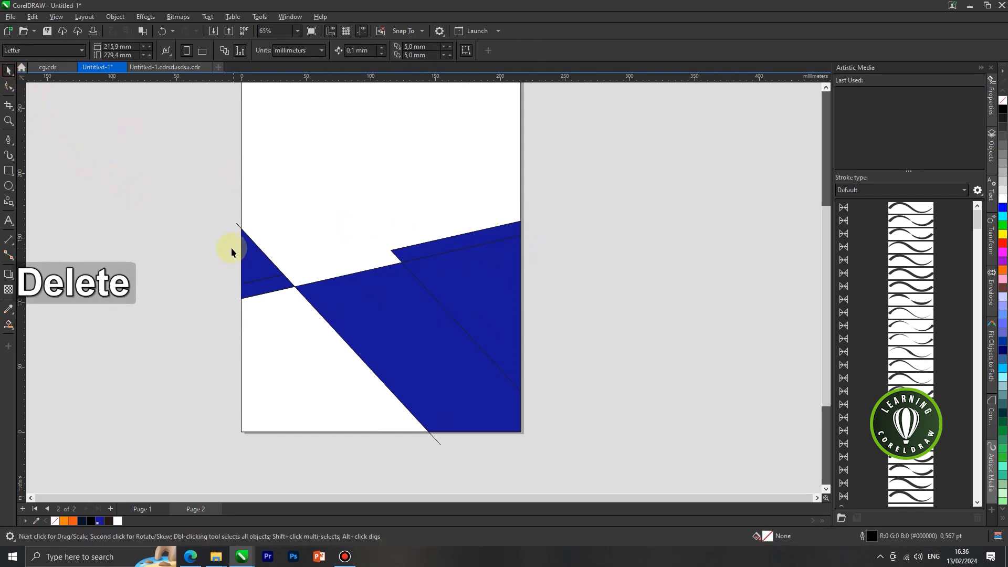
click(236, 226)
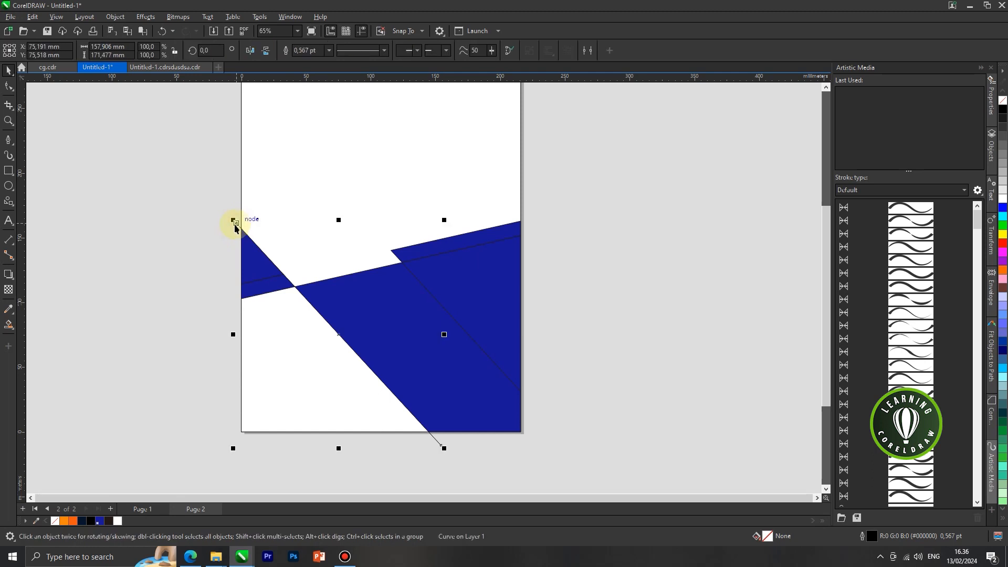
key(Delete)
Step: Smart Fill the white lower-left and upper areas of the page with dark navy #07162D sampled from the document palette
click(412, 322)
scroll(306, 365, up, 2)
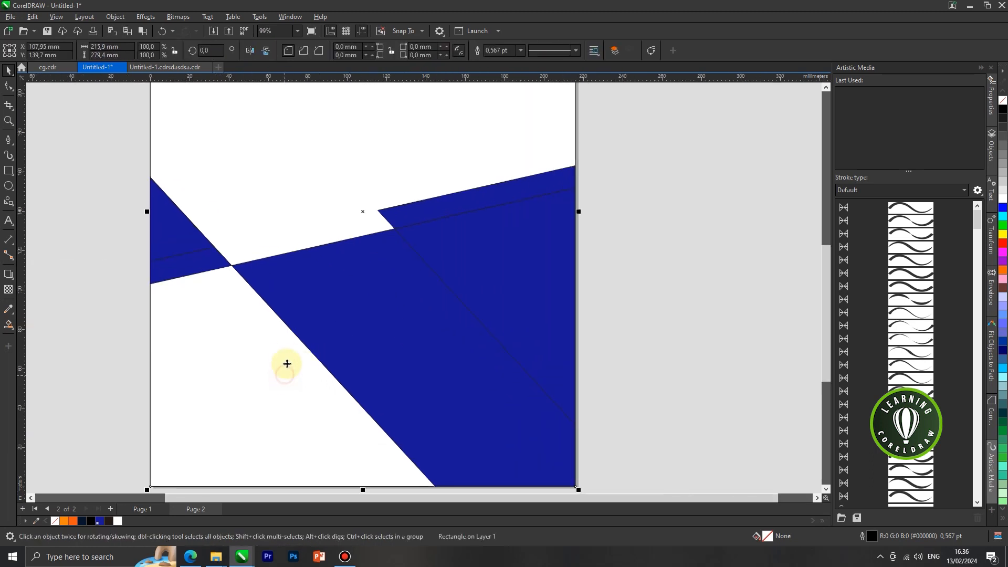
scroll(287, 363, down, 1)
click(8, 324)
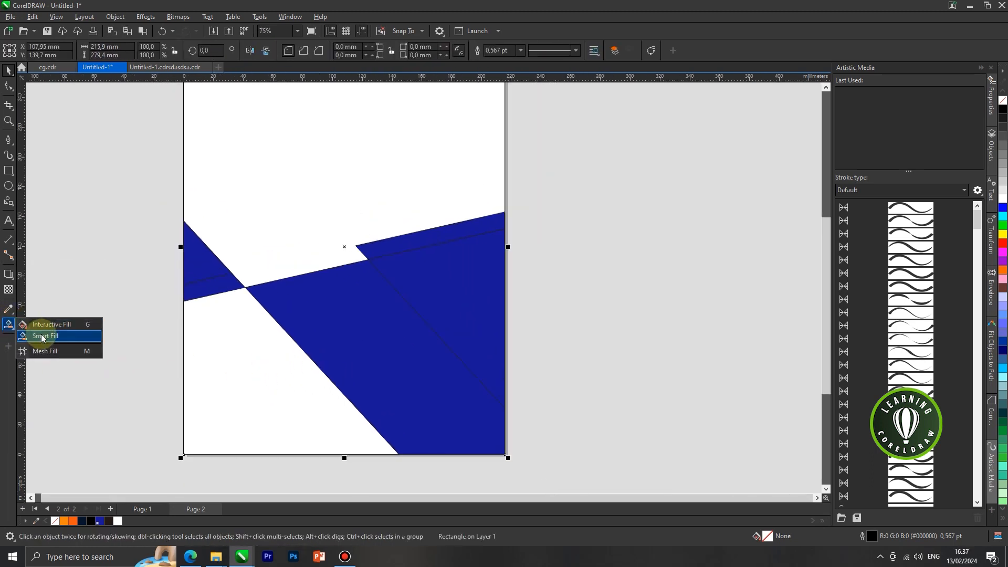
click(41, 336)
click(107, 50)
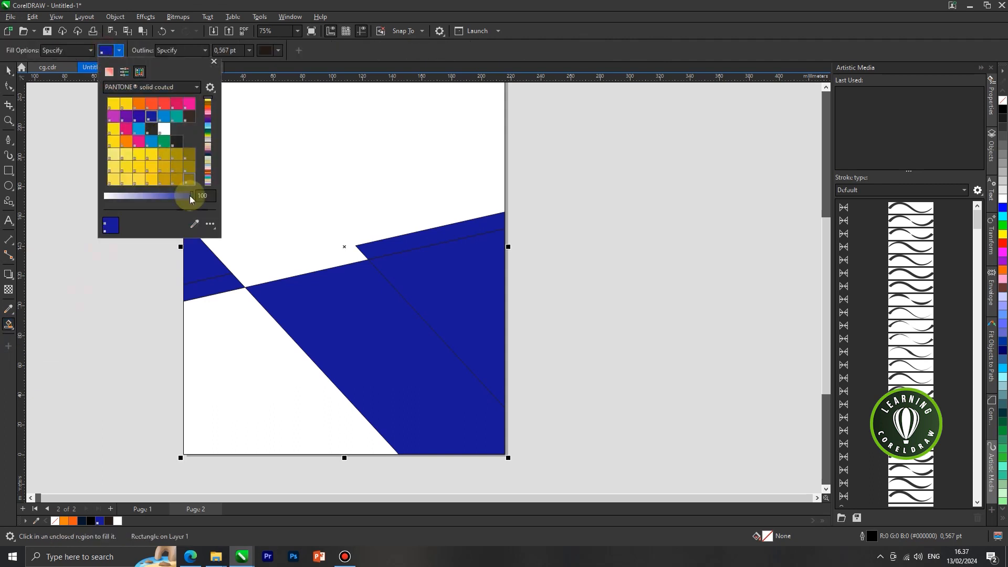
click(194, 224)
click(82, 521)
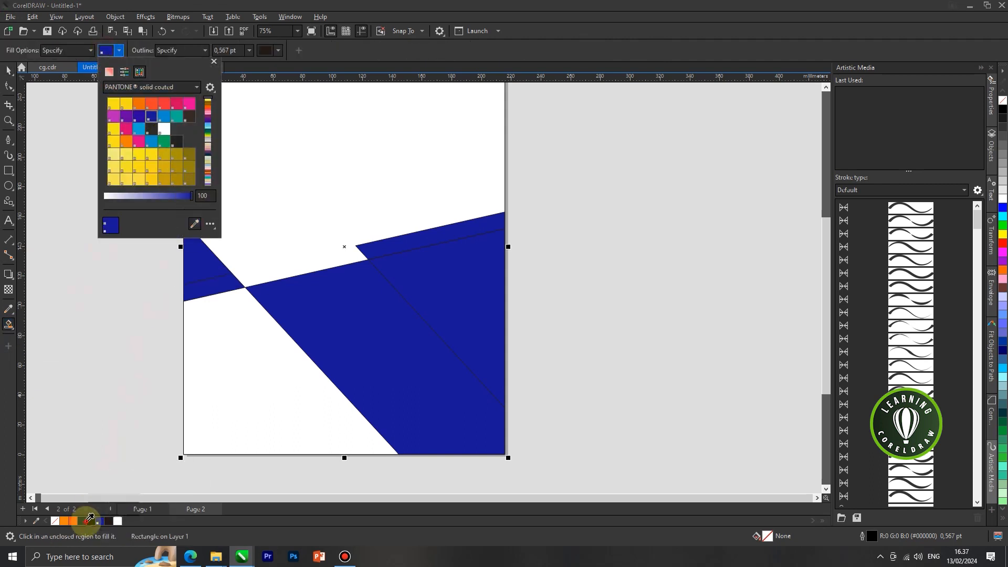
click(236, 410)
click(240, 398)
click(289, 205)
Step: Weld the upper-right blue band and the blue shape below it into a single shape
scroll(257, 297, down, 2)
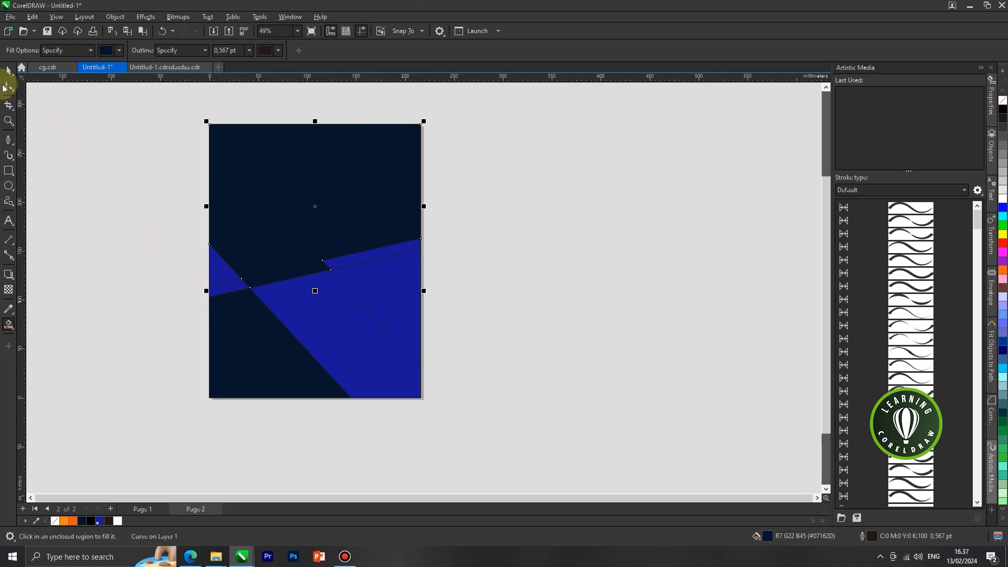
click(7, 74)
scroll(398, 275, up, 3)
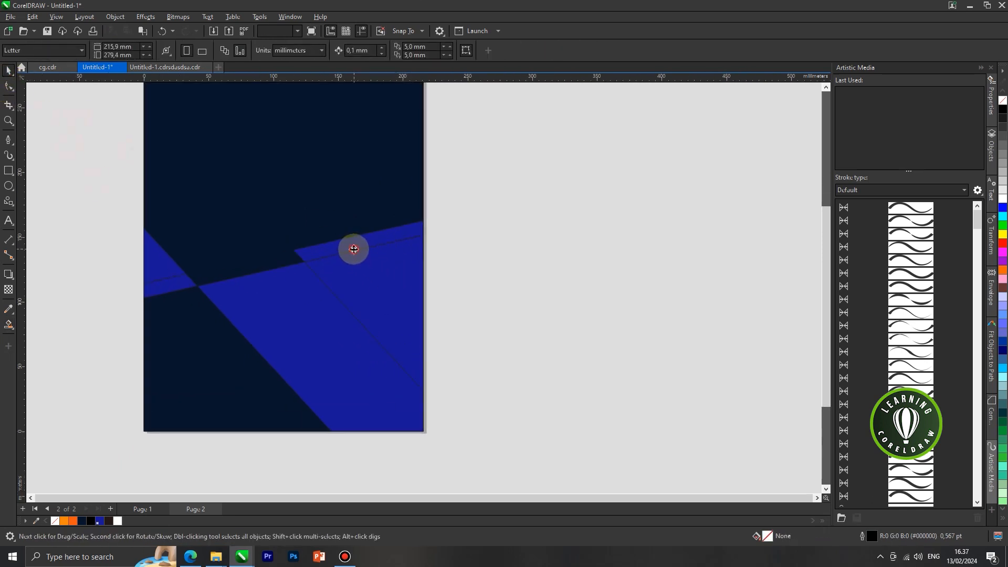
click(352, 245)
shift+click(375, 288)
click(313, 49)
Step: Copy the small blue triangle at the page's left edge and align the copy's upper tip with the right shape's pointed corner
scroll(173, 299, down, 2)
click(150, 310)
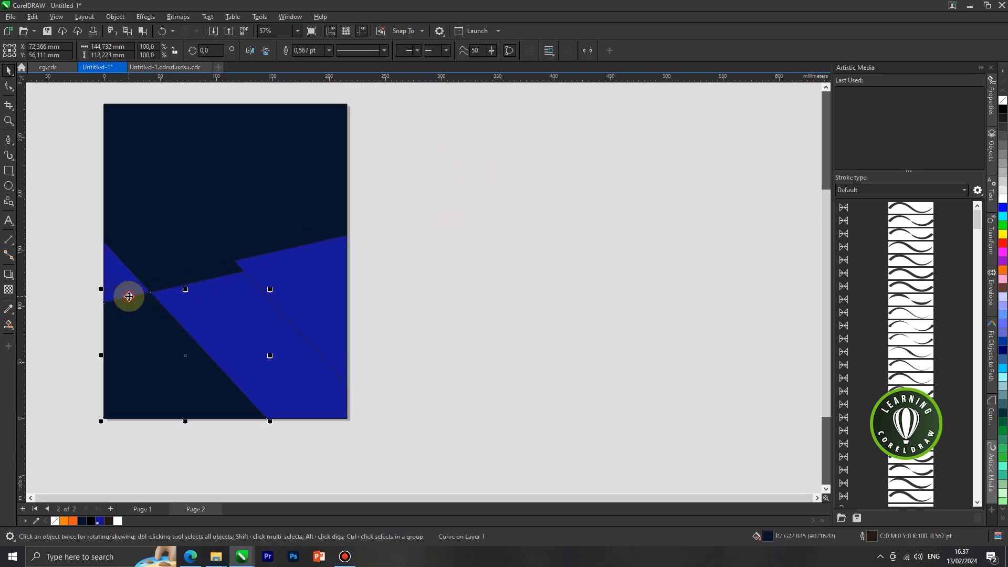
click(117, 272)
scroll(120, 267, up, 1)
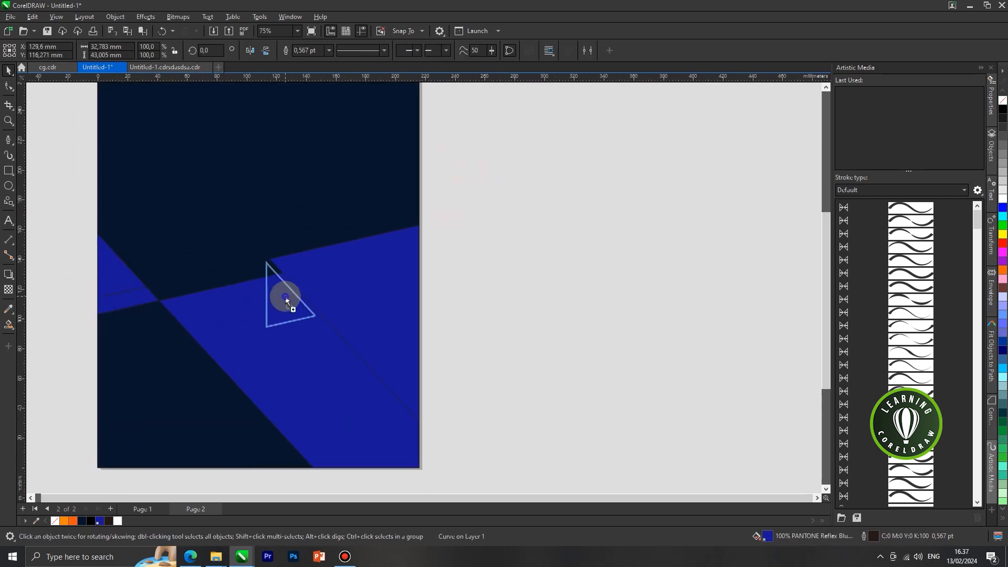
click(285, 299)
scroll(286, 298, up, 3)
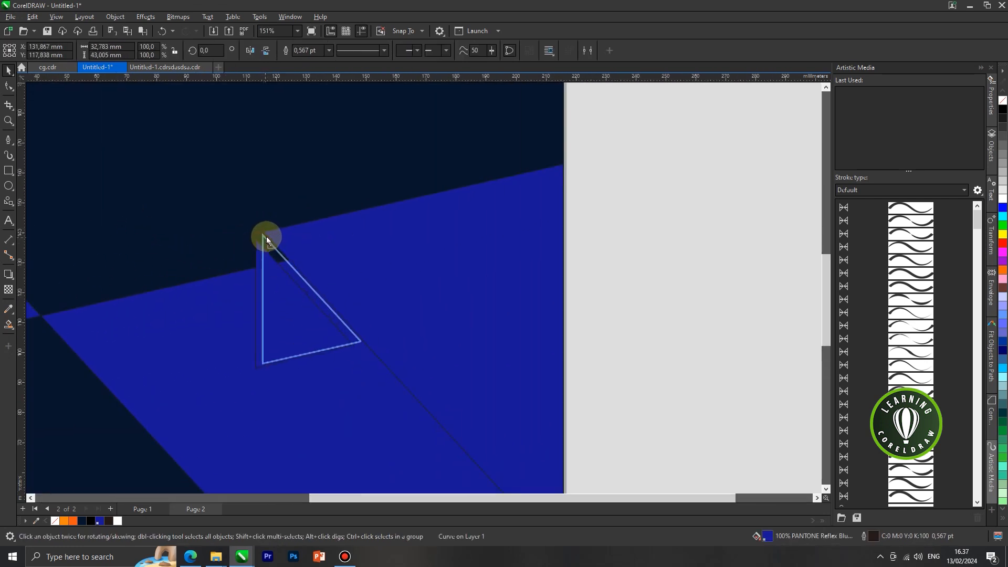
click(266, 236)
scroll(289, 273, up, 3)
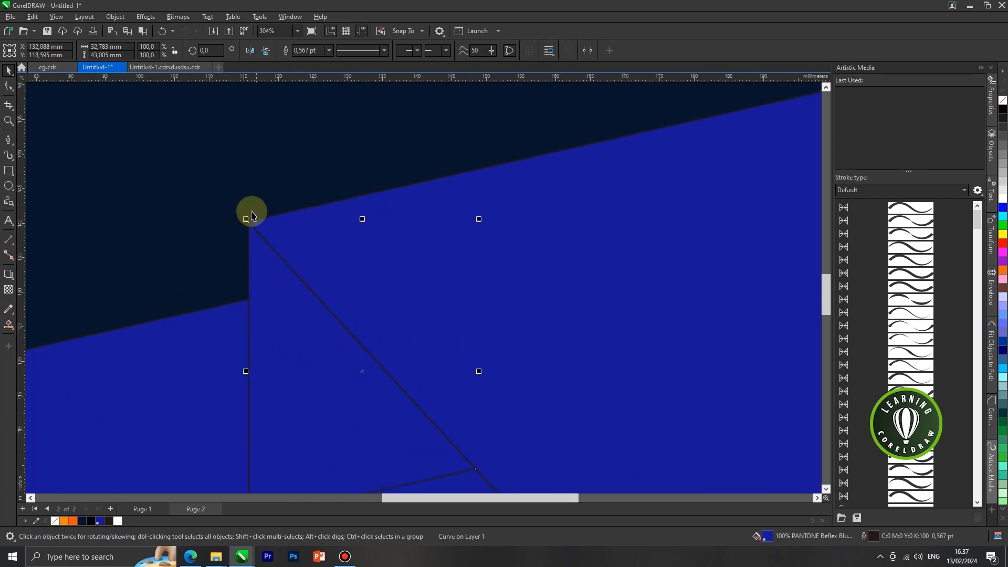
scroll(251, 218, up, 2)
scroll(268, 257, down, 2)
Step: Try ordering the triangle copy behind the middle blue shape, and undo it
right_click(281, 299)
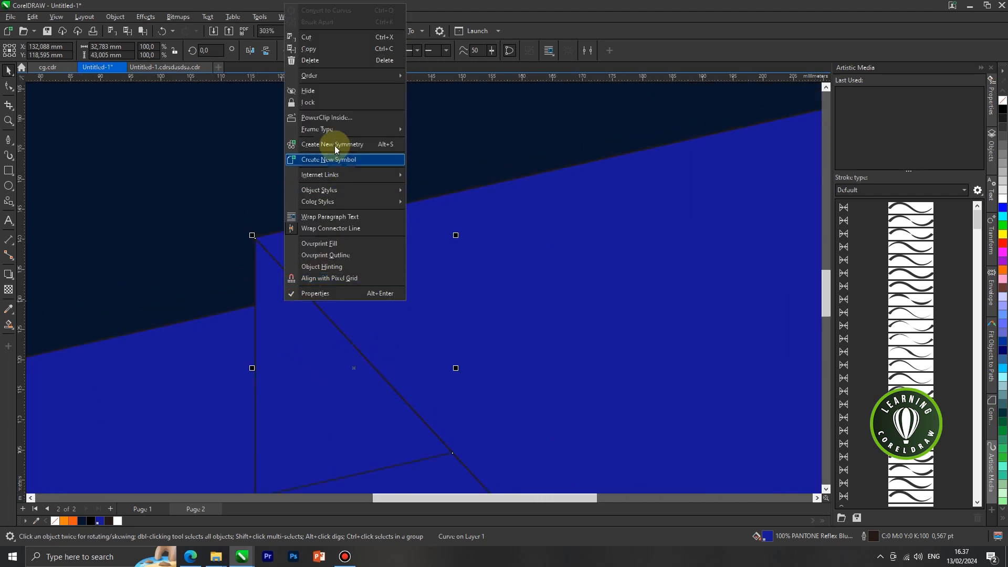
mouse_move(385, 82)
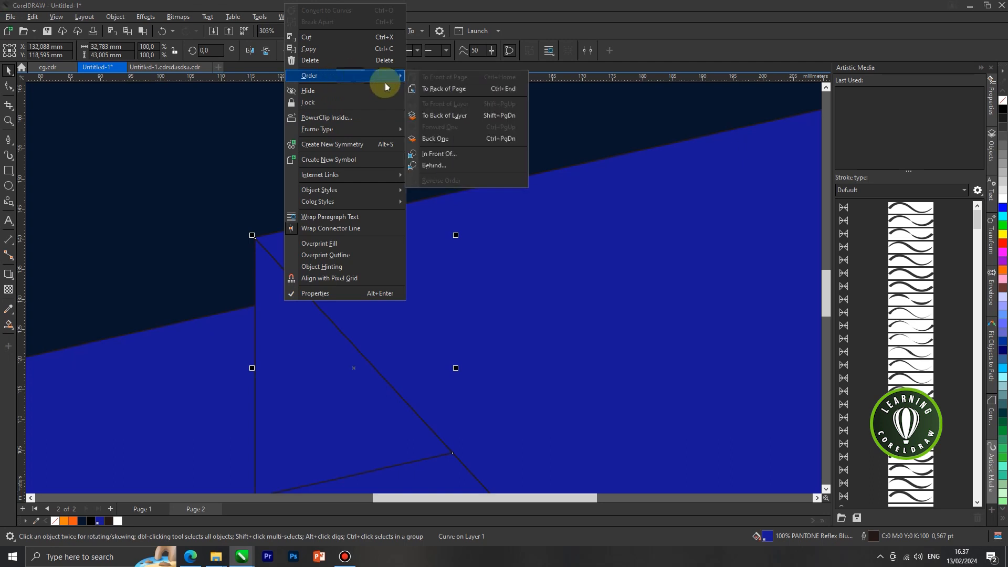
click(458, 167)
click(213, 357)
scroll(311, 269, down, 6)
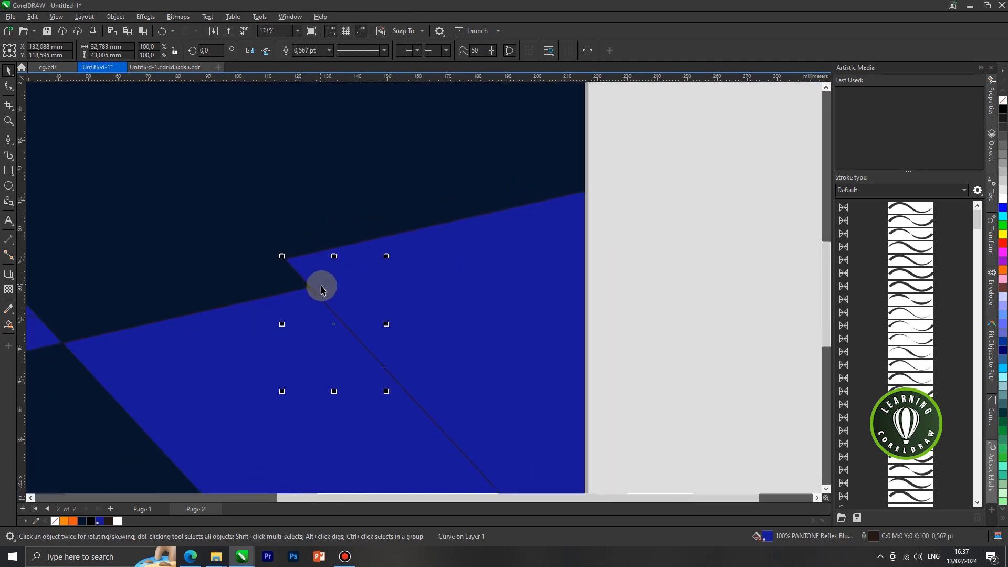
key(ctrl+z)
Step: Order the triangle copy in front of the middle blue shape
click(323, 314)
right_click(326, 314)
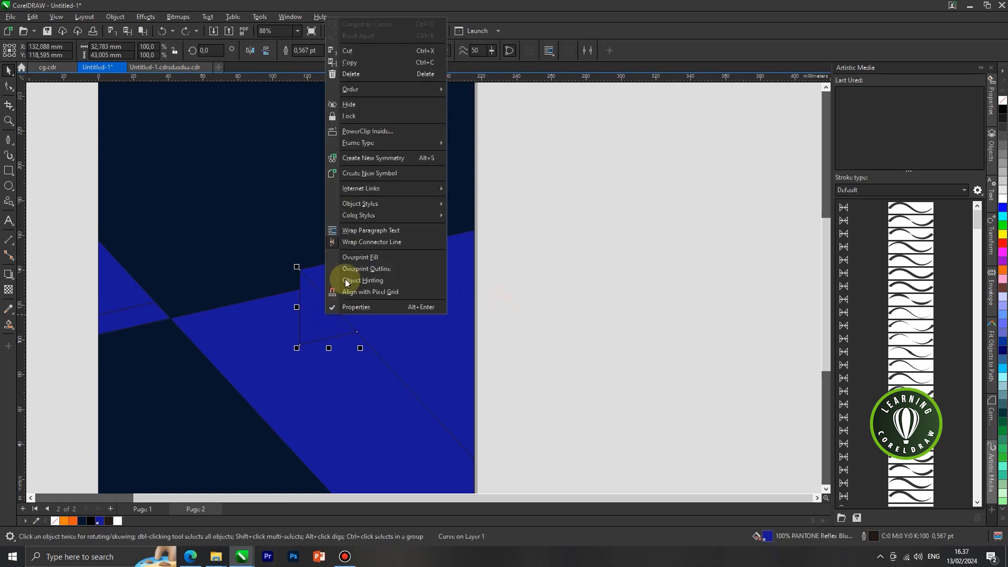
mouse_move(407, 91)
click(486, 169)
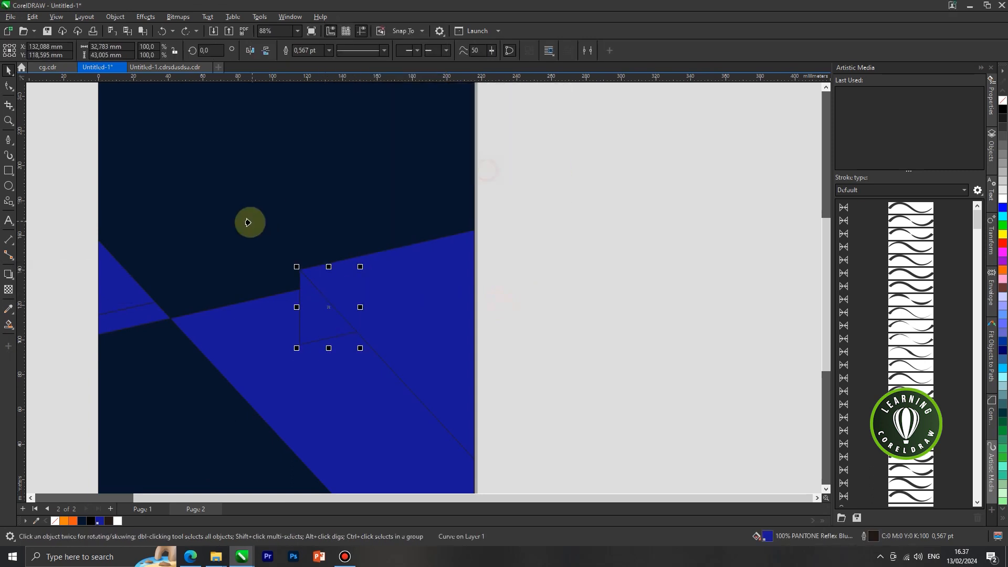
click(311, 366)
Step: Try moving the middle blue shape down to the left, and undo the move
scroll(310, 349, down, 1)
drag(311, 362, 266, 391)
key(ctrl+z)
Step: Order the middle blue shape in front of the triangle copy
scroll(299, 357, up, 2)
right_click(319, 363)
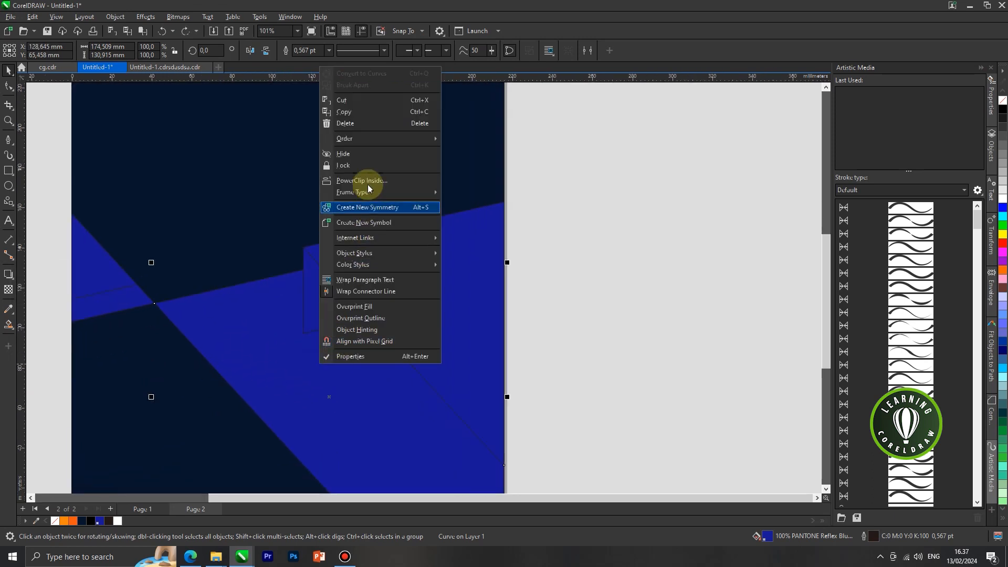
mouse_move(368, 138)
click(481, 218)
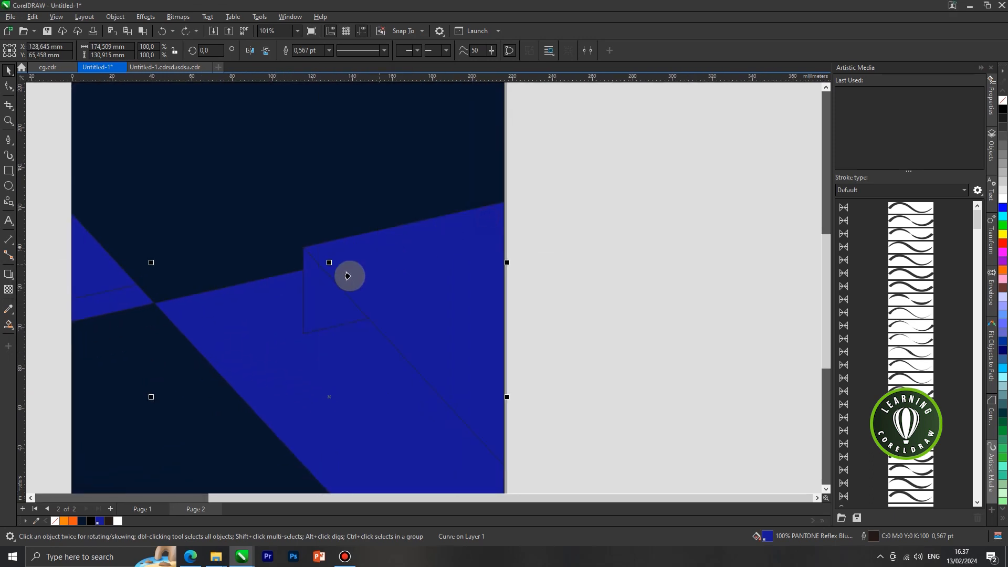
scroll(317, 256, down, 2)
Step: Weld the two blue pieces at the page's left edge into one triangle and clear the selection
click(539, 279)
click(366, 272)
click(169, 263)
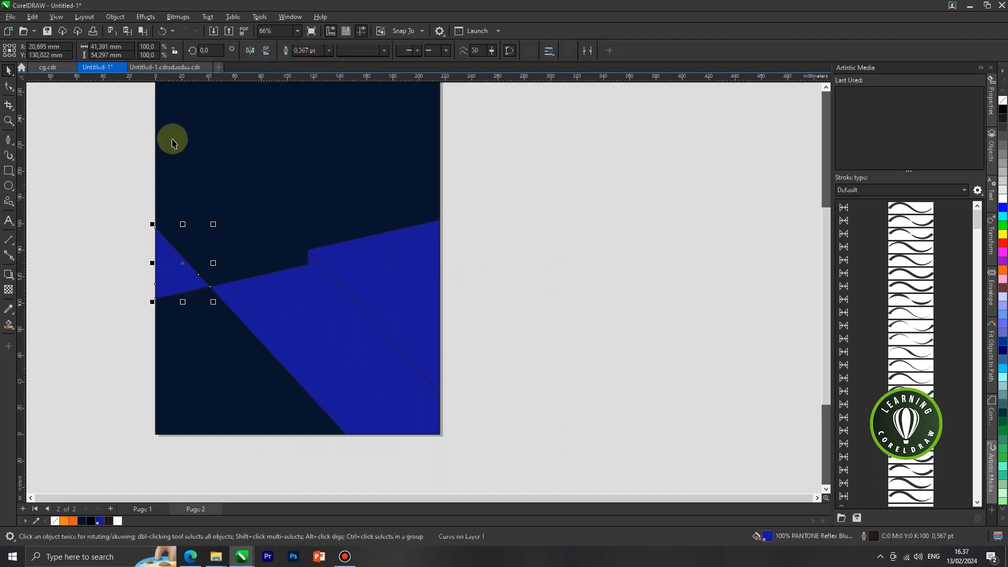
click(106, 184)
click(353, 263)
click(140, 286)
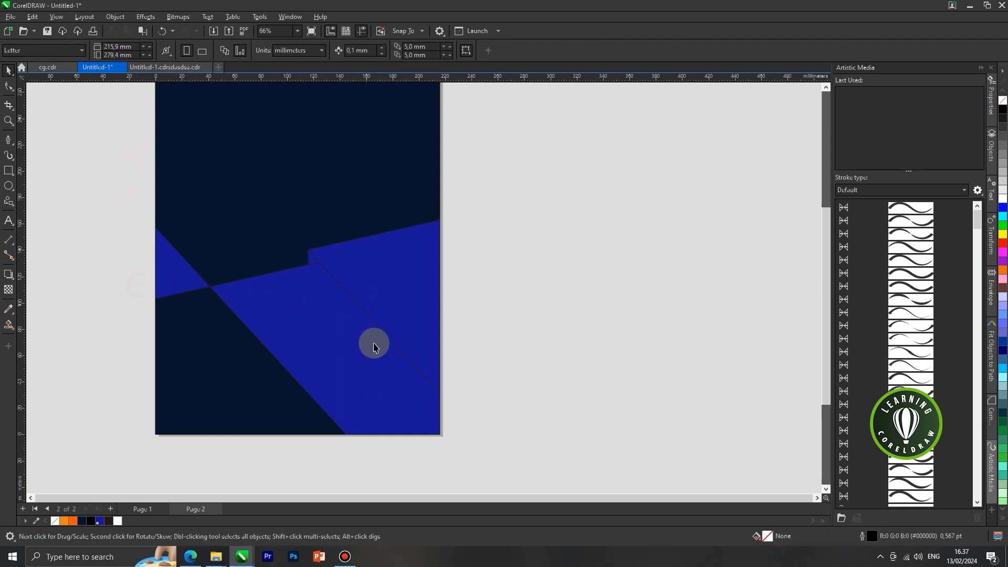
Step: Apply a linear fountain fill to the right blue shape, running diagonally upward from blue to orange
scroll(344, 337, down, 2)
scroll(278, 320, up, 2)
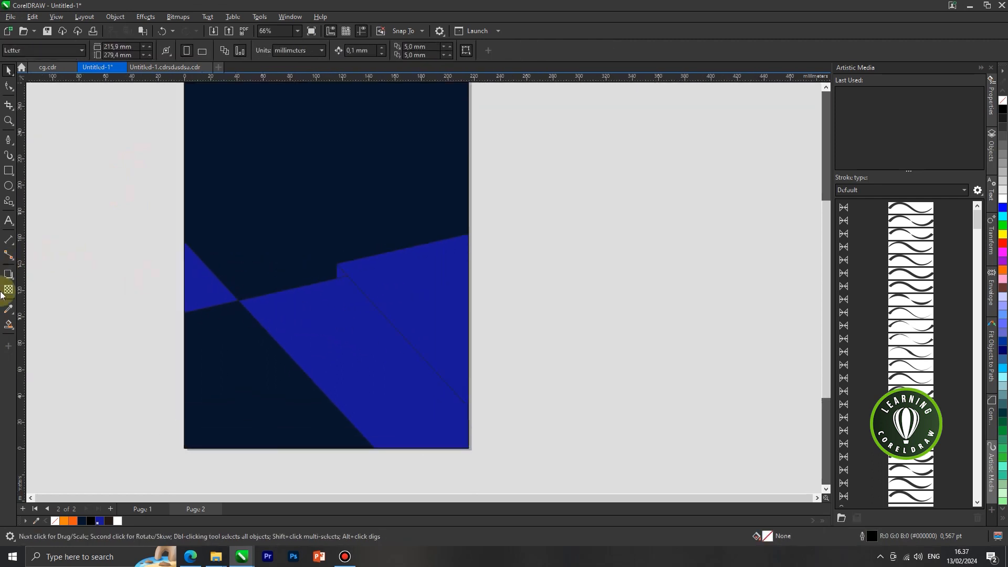
click(7, 325)
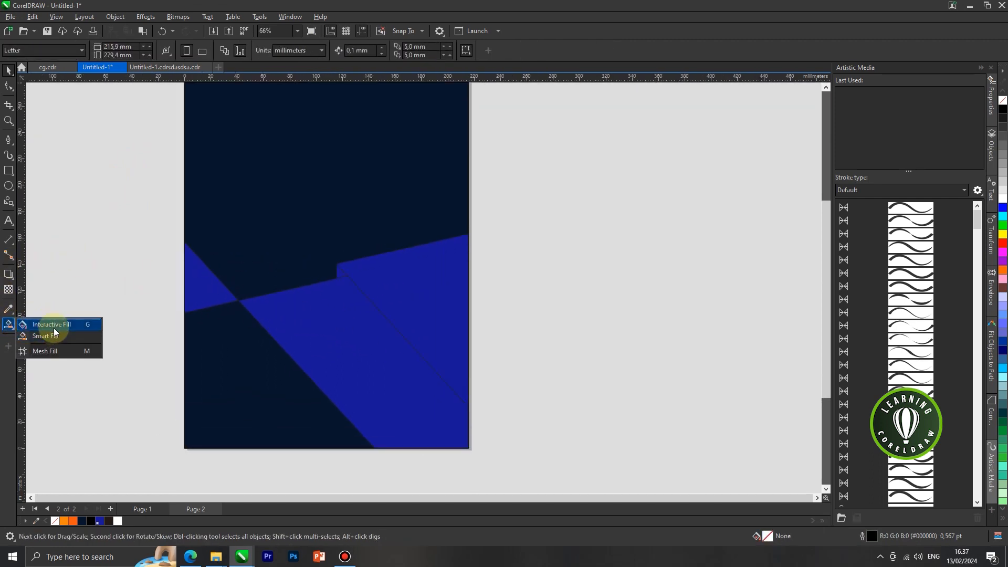
click(52, 326)
scroll(447, 317, up, 1)
drag(400, 326, 443, 256)
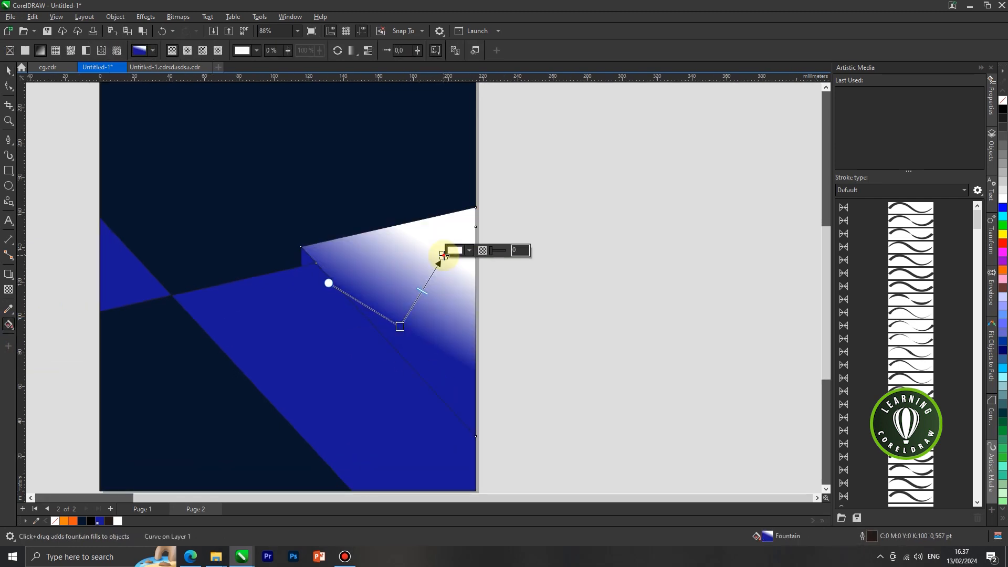
click(73, 522)
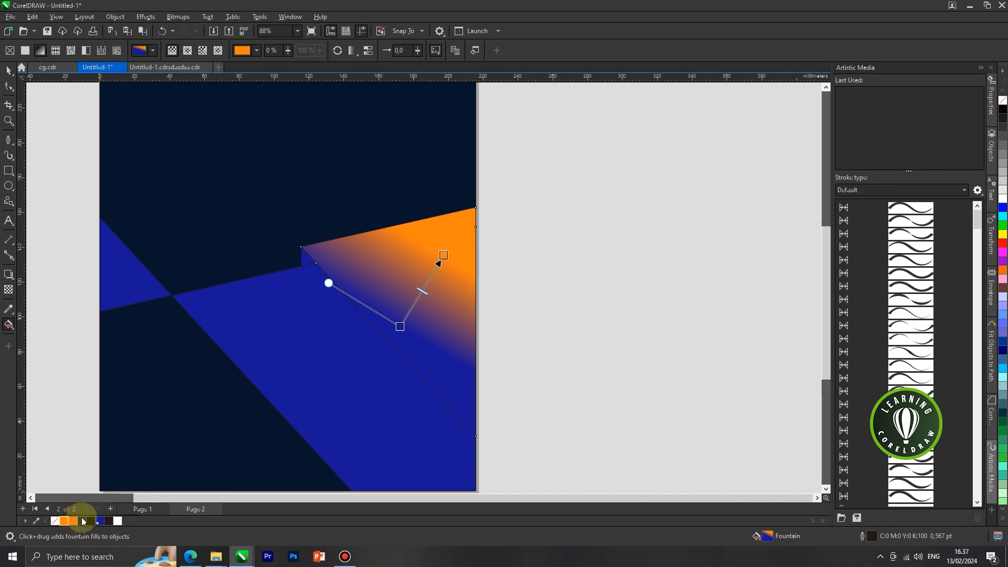
Step: Recolour the right shape's fountain fill to run from light orange to dark orange and clear the selection
click(402, 326)
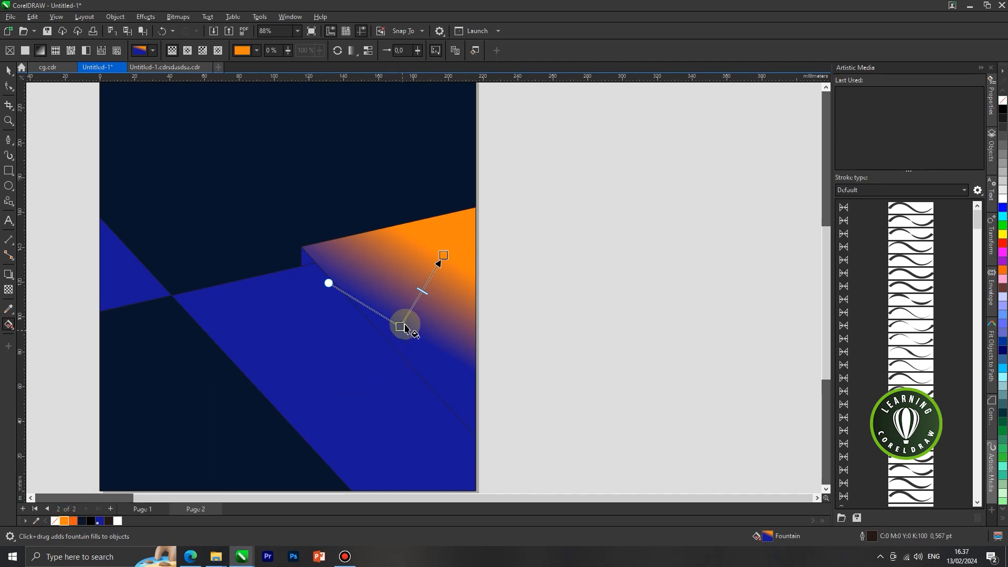
click(64, 521)
drag(442, 255, 448, 256)
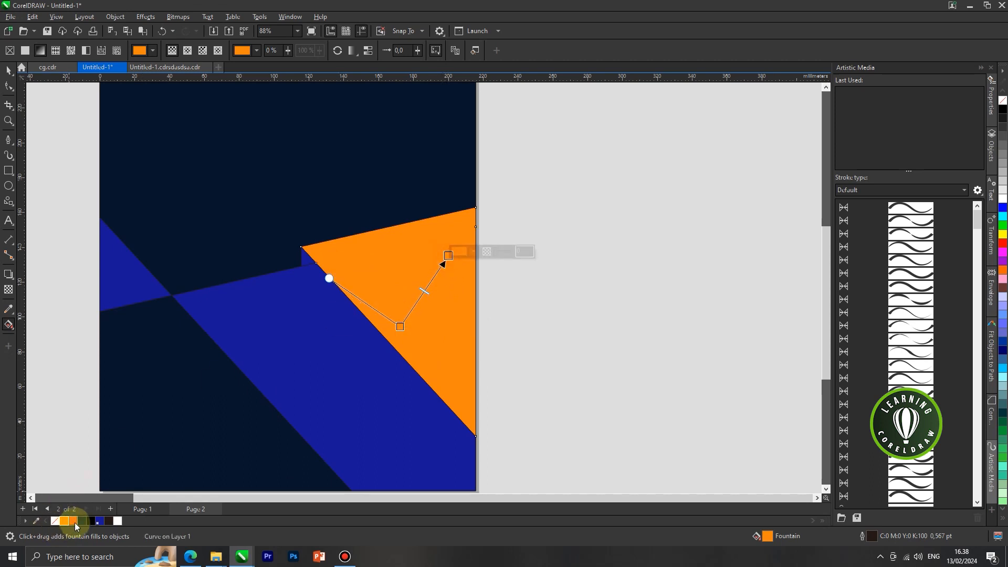
click(73, 522)
click(8, 76)
click(610, 228)
Step: Fill the small blue triangle beside the right shape's corner with solid dark orange
click(304, 258)
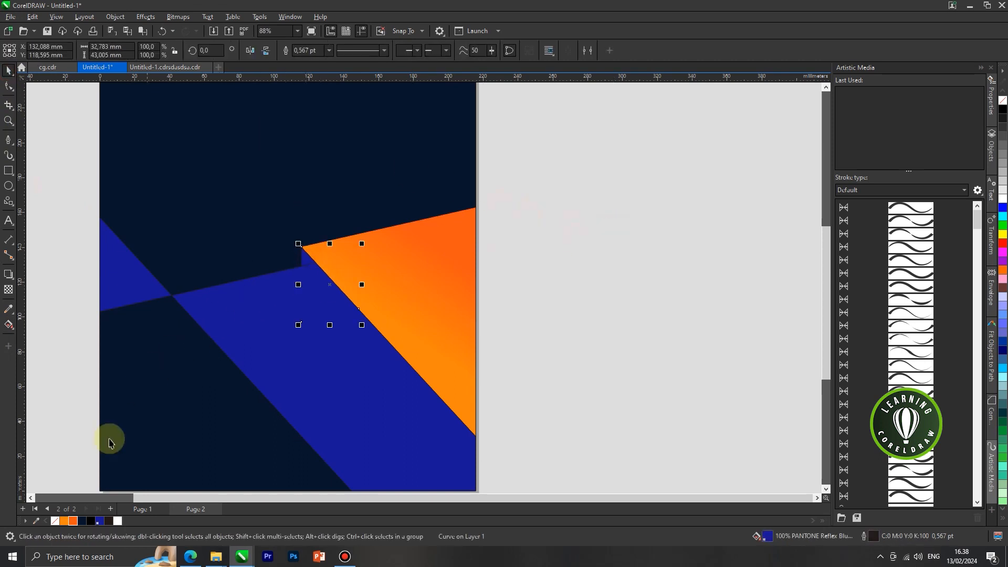
click(73, 521)
scroll(387, 353, down, 1)
Step: Apply a linear fountain fill across the middle blue band, running diagonally upward from light orange to dark orange
click(297, 371)
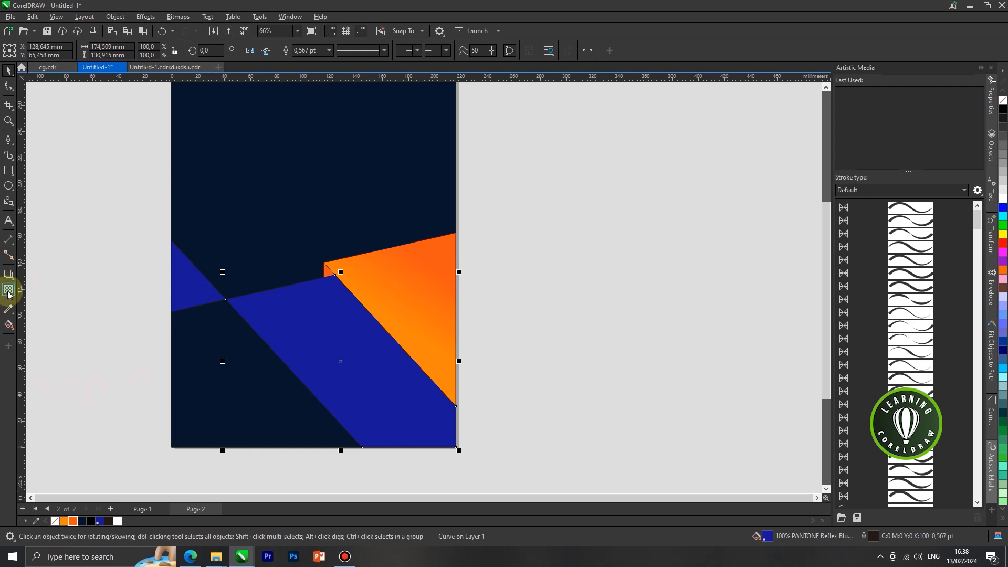
click(6, 328)
click(42, 324)
scroll(425, 389, up, 1)
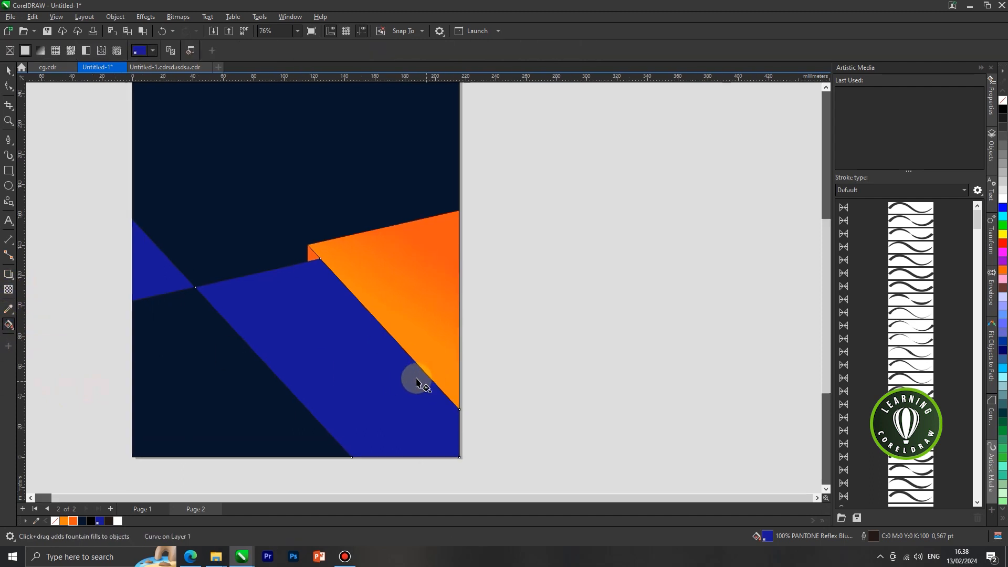
drag(328, 395, 375, 344)
click(75, 521)
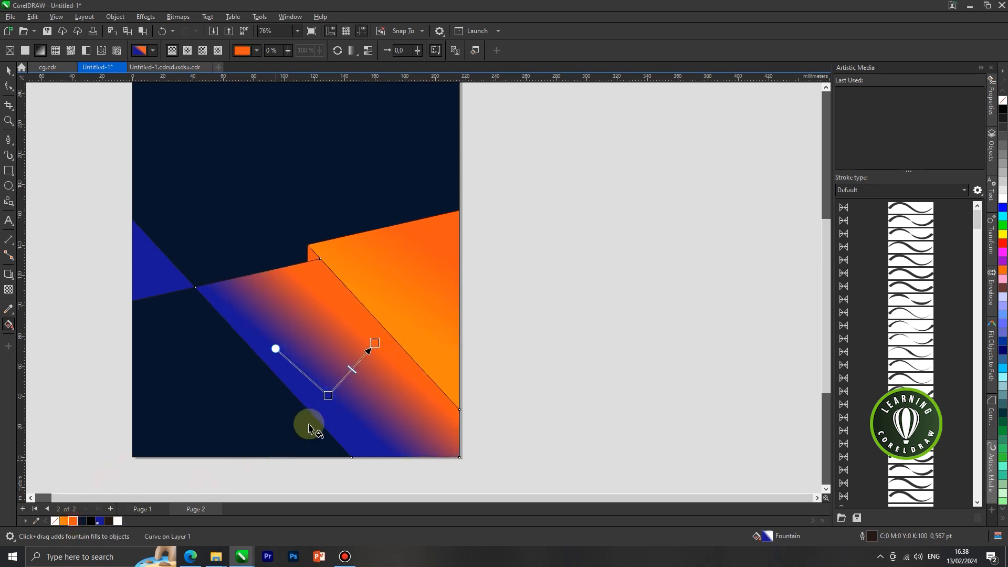
click(326, 396)
click(63, 520)
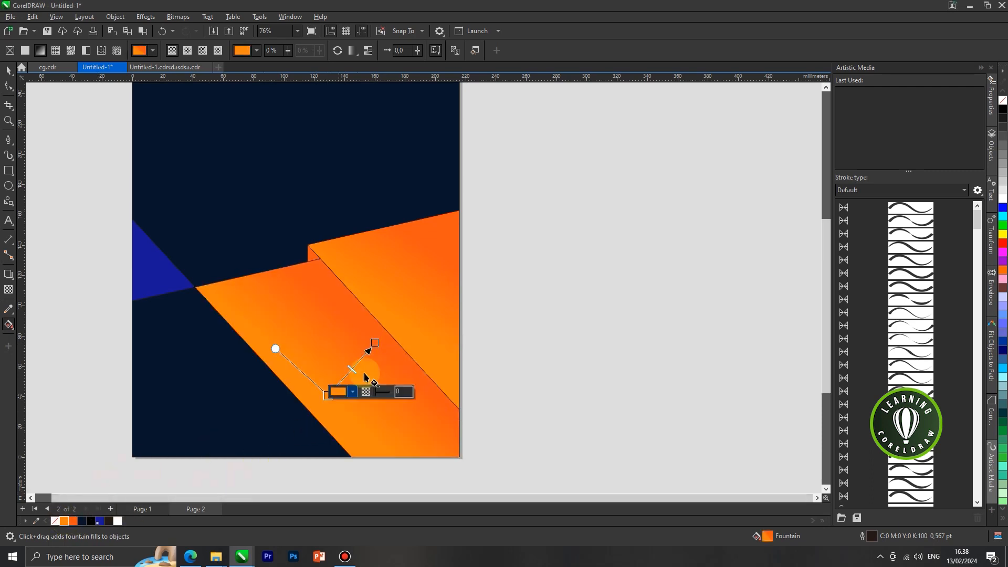
drag(375, 344, 406, 324)
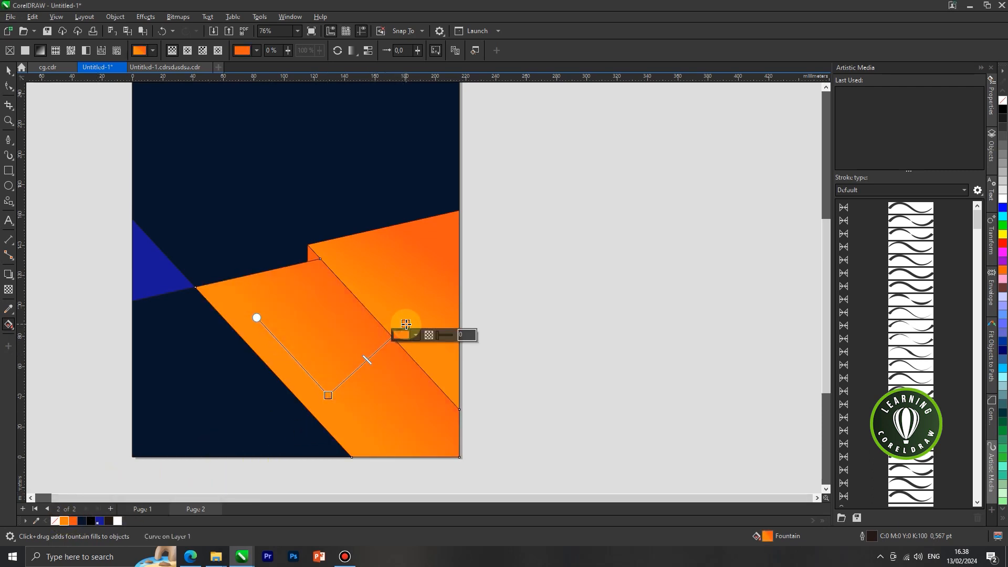
scroll(341, 331, down, 2)
Step: Apply a linear fountain fill to the triangle at the page's left edge, from dark orange at its top to light orange below
click(8, 70)
click(233, 295)
scroll(230, 297, up, 1)
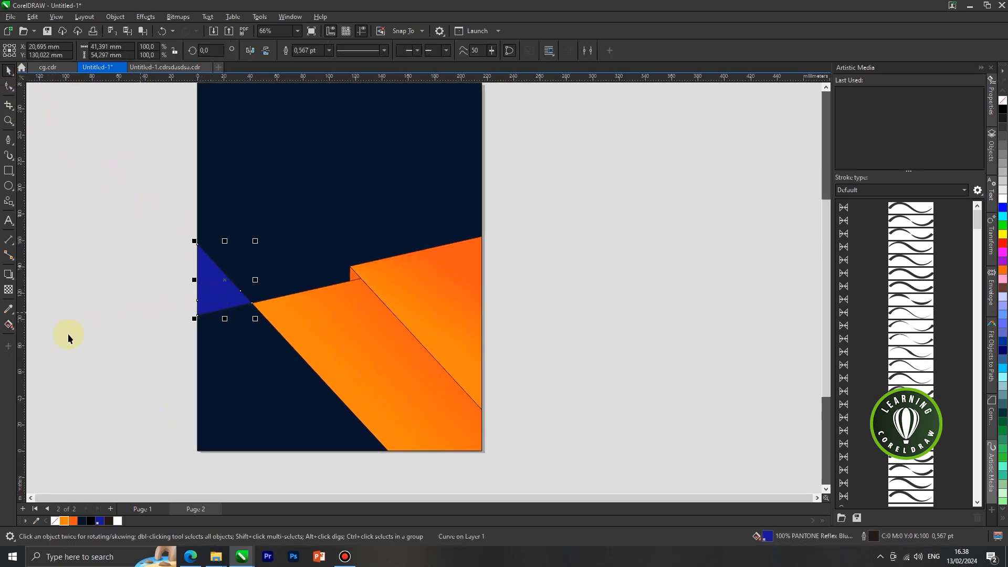
click(7, 326)
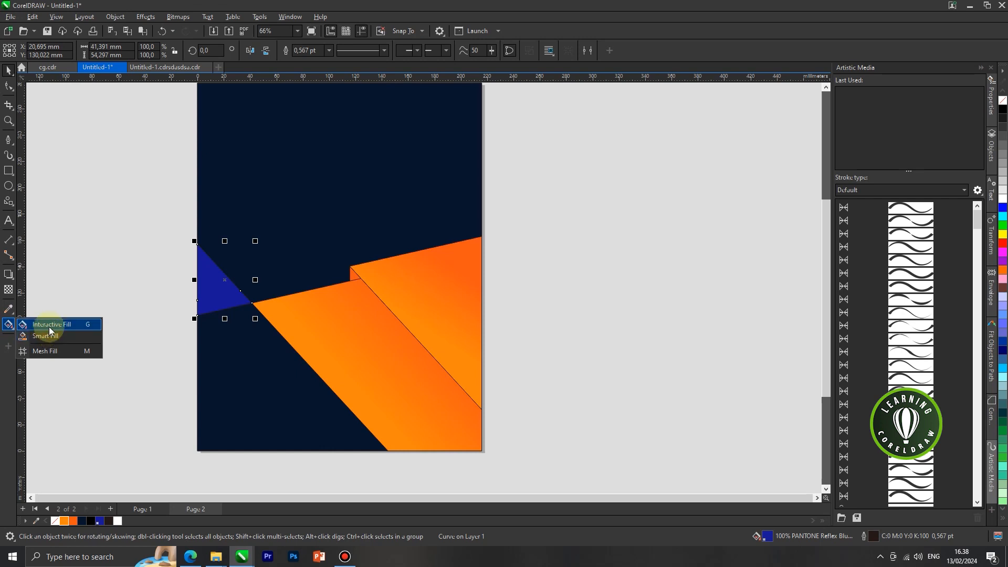
click(50, 325)
drag(206, 266, 212, 310)
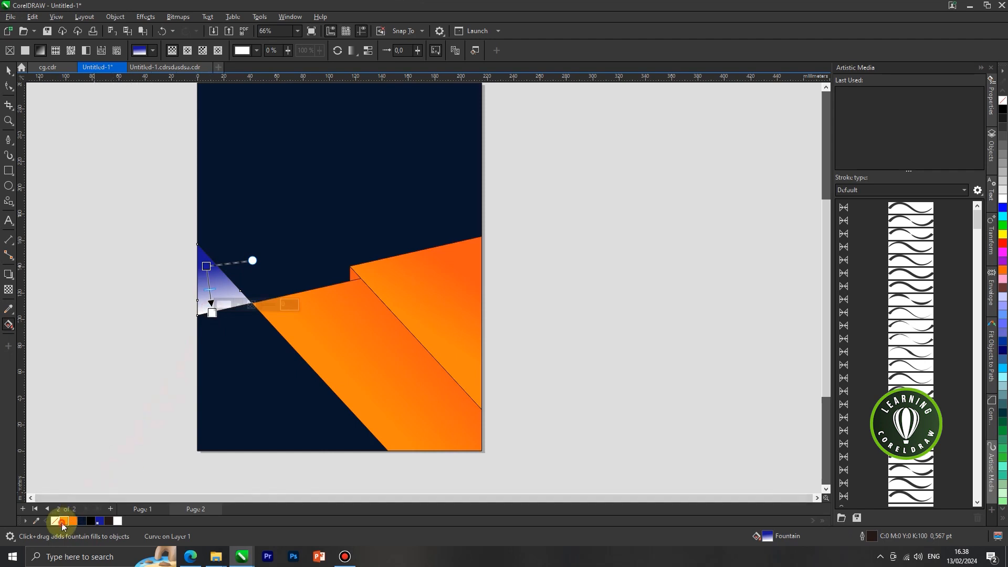
drag(63, 521, 212, 311)
click(206, 266)
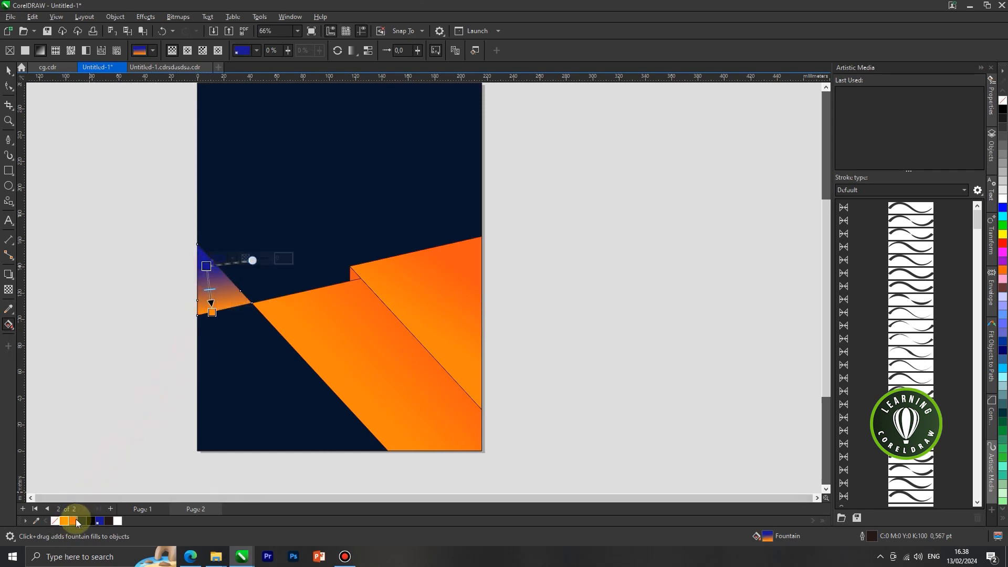
click(72, 521)
scroll(221, 322, up, 1)
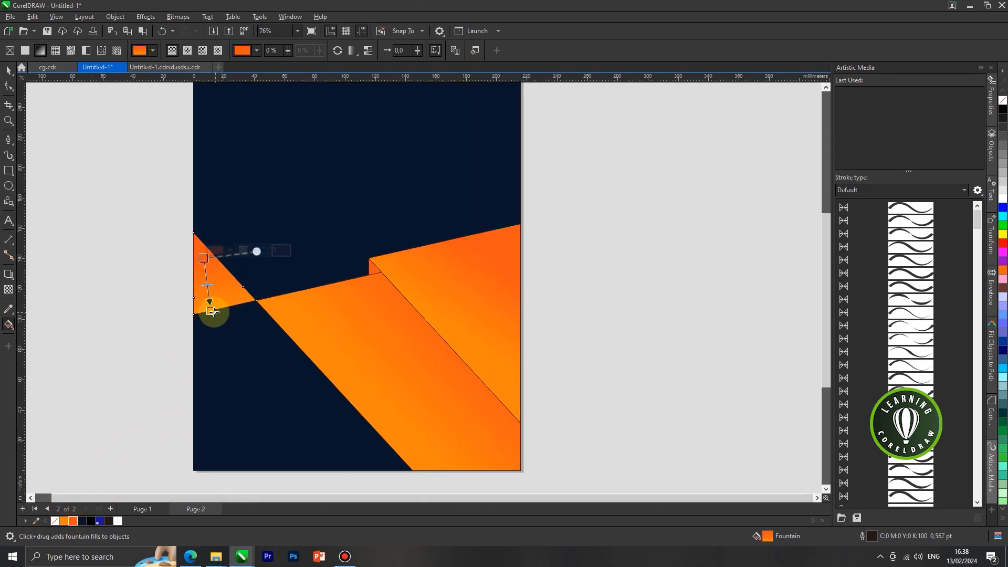
click(8, 70)
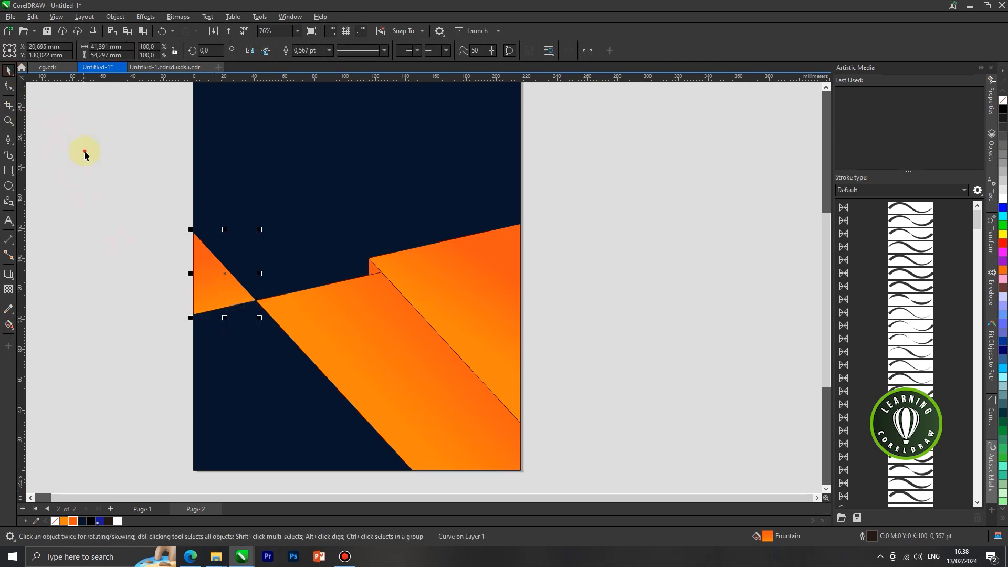
click(85, 154)
Step: Remove the outlines from all the orange shapes and clear the selection
scroll(308, 293, down, 4)
drag(212, 407, 210, 408)
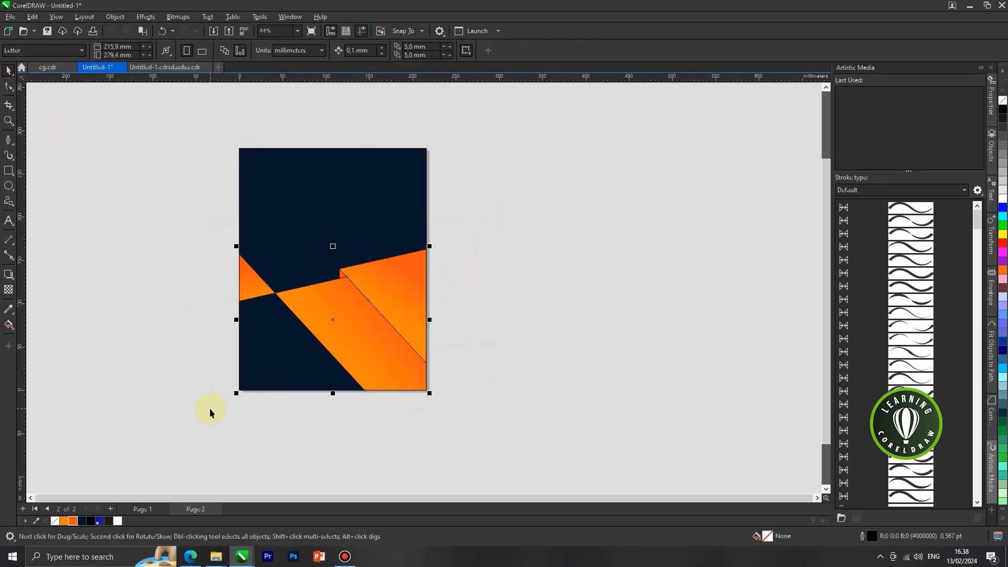
click(531, 225)
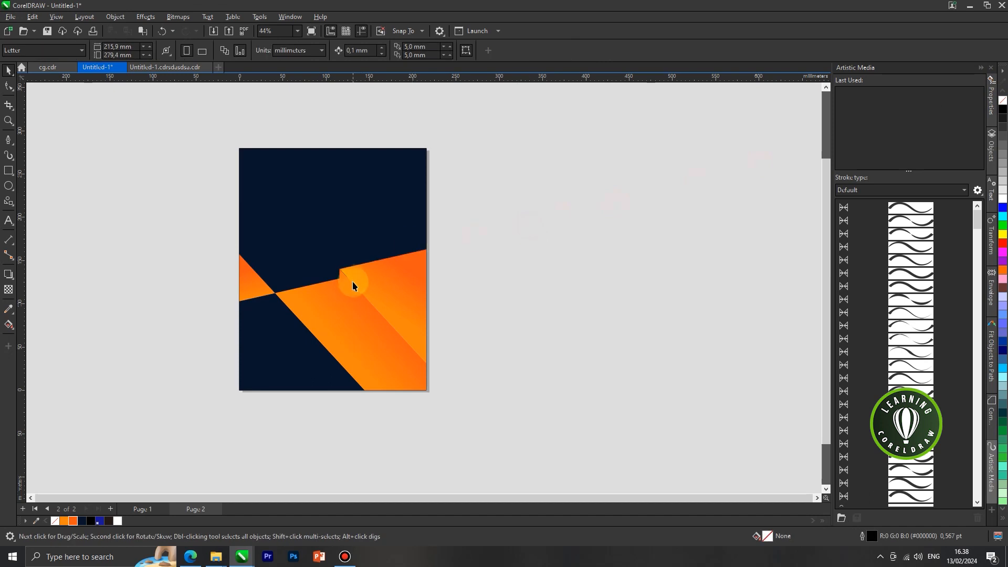
scroll(349, 283, up, 5)
click(326, 266)
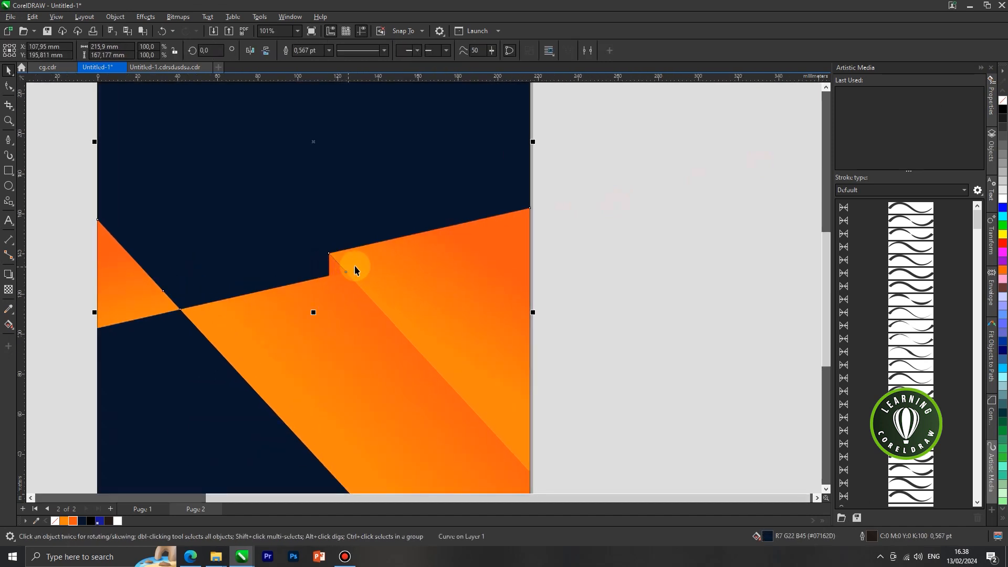
click(682, 174)
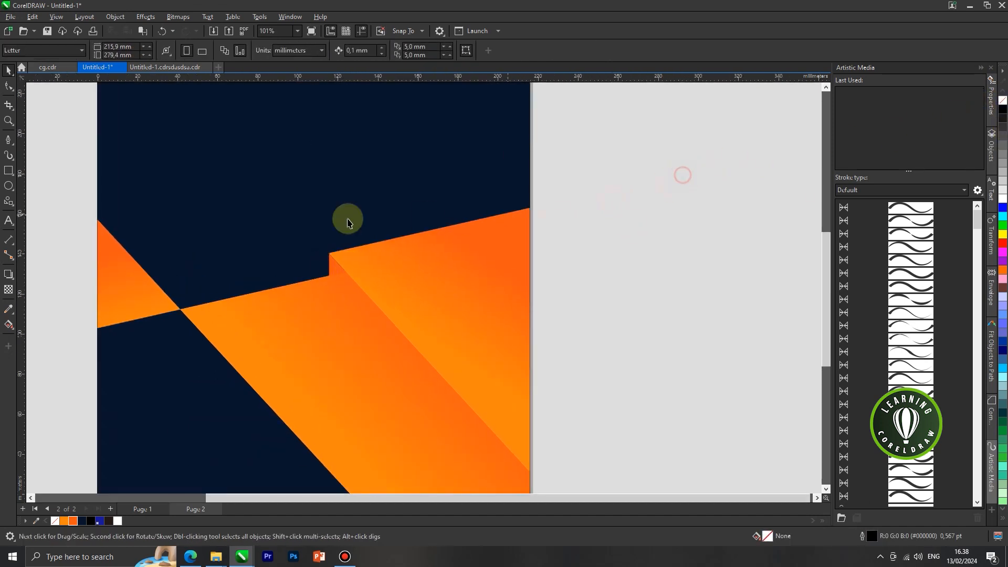
scroll(522, 269, down, 3)
Step: Add a drop shadow to the right orange shape, cast leftward over the middle band
click(407, 279)
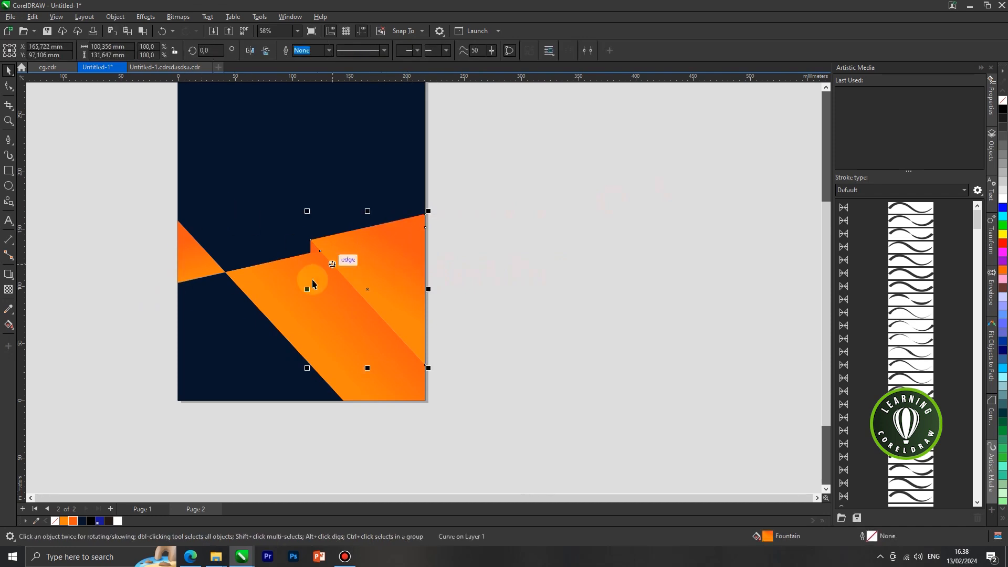
click(10, 279)
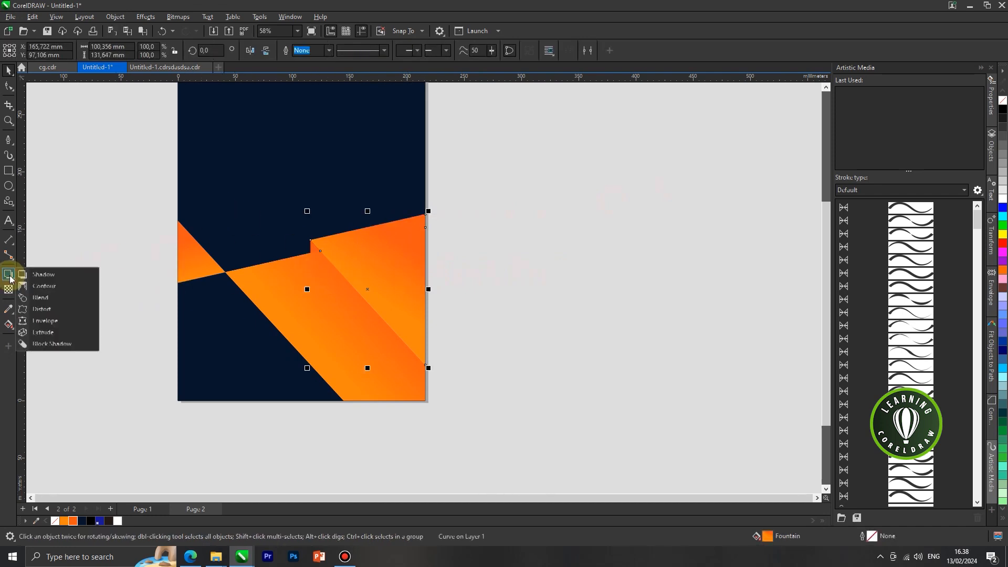
click(43, 275)
scroll(392, 286, up, 2)
drag(442, 252, 266, 310)
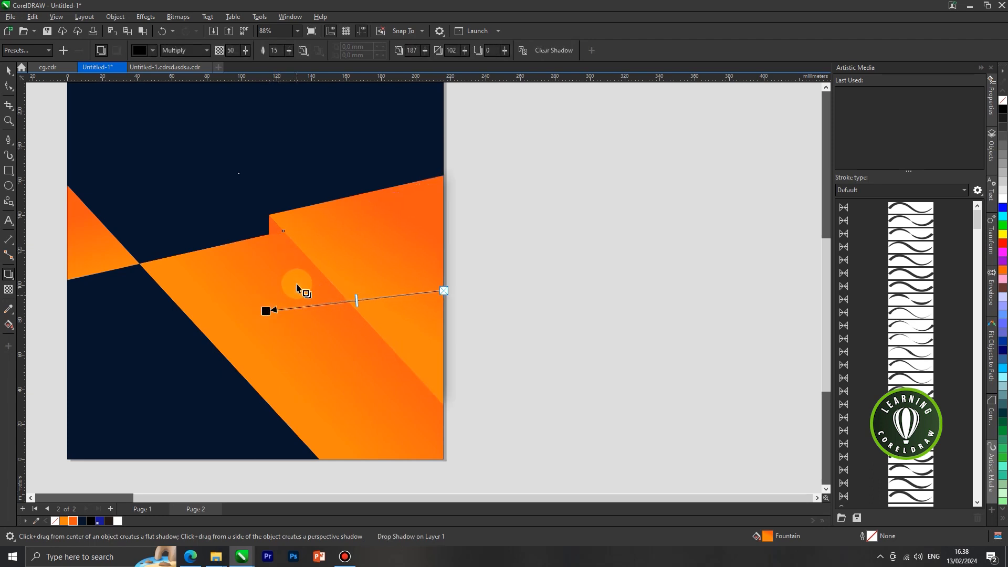
Step: Order the right orange shape with its shadow in front of the middle orange band
right_click(375, 295)
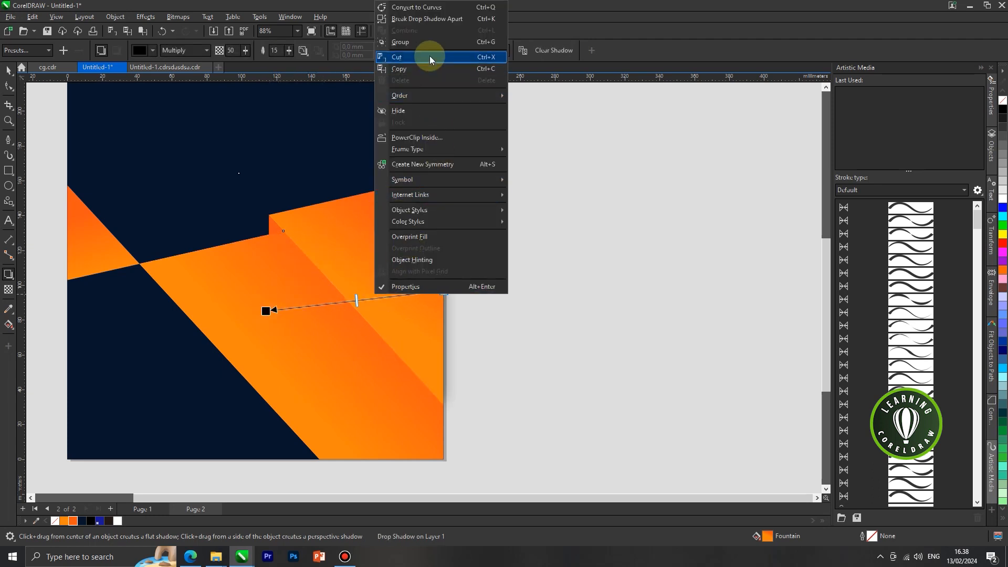
click(357, 303)
right_click(429, 291)
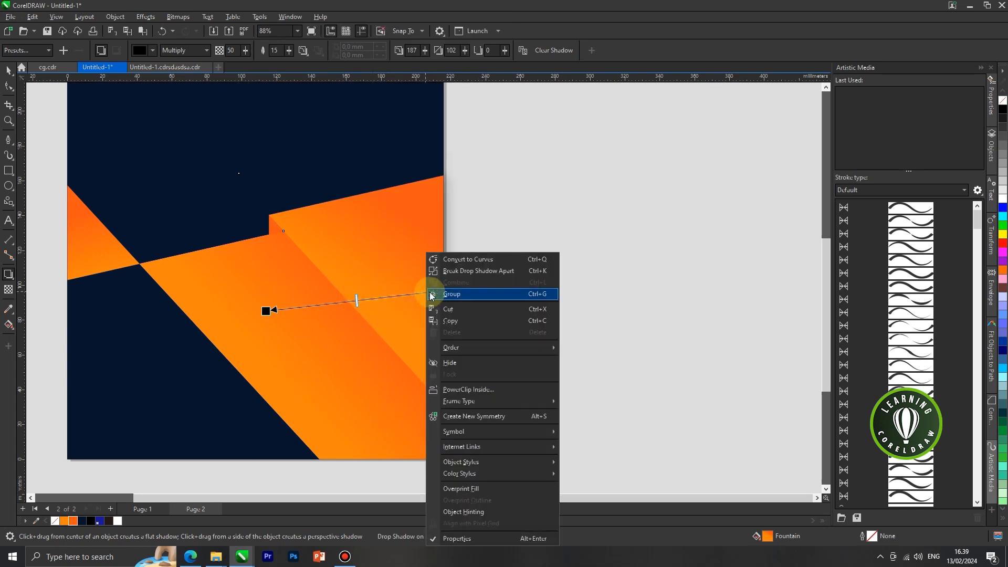
mouse_move(464, 351)
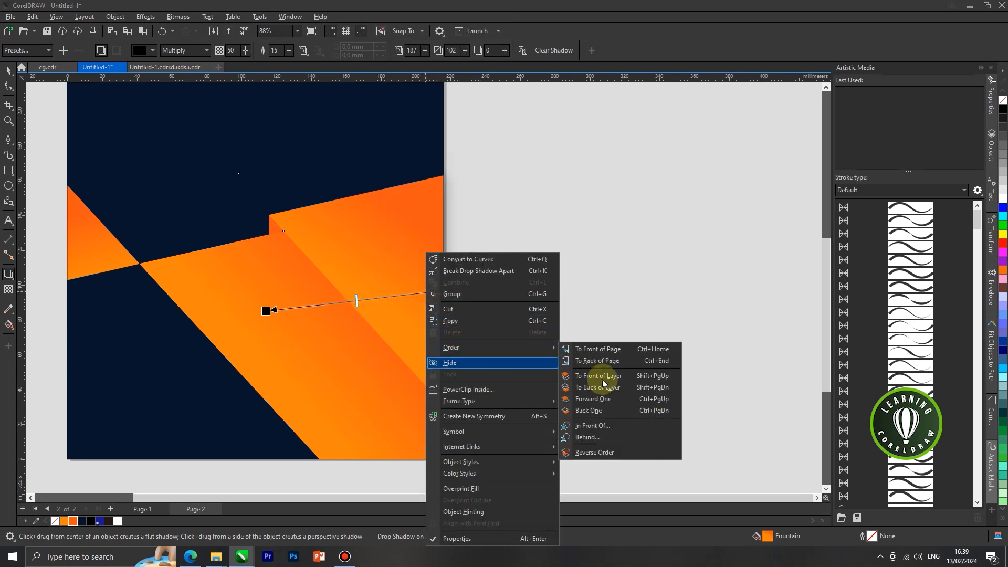
click(599, 428)
click(284, 282)
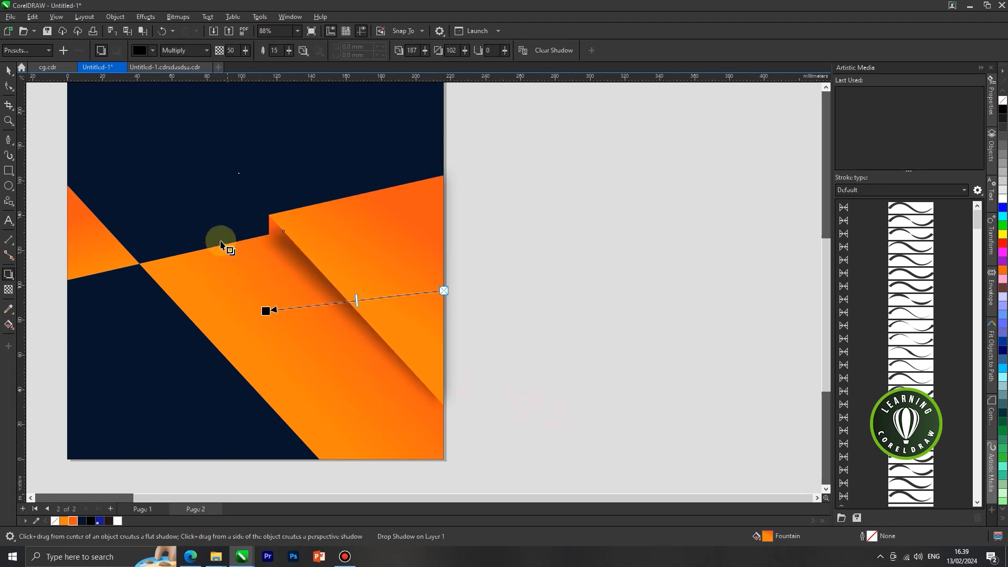
Step: Recolour the right shape's shadow dark orange, tilt it slightly downward to an angle of about 191°, and clear the selection
click(145, 53)
click(240, 221)
click(73, 519)
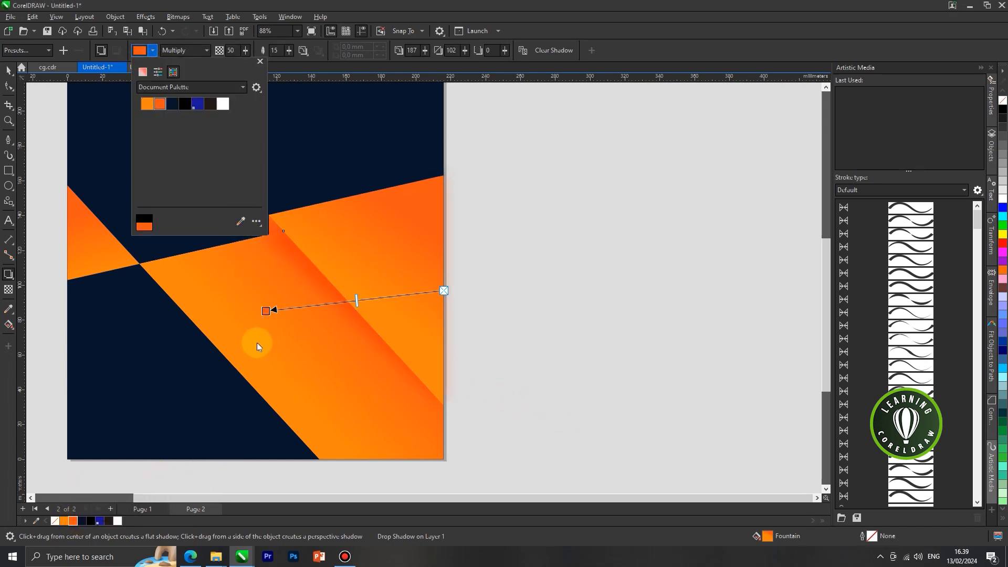
click(267, 311)
drag(267, 311, 272, 321)
scroll(272, 320, down, 3)
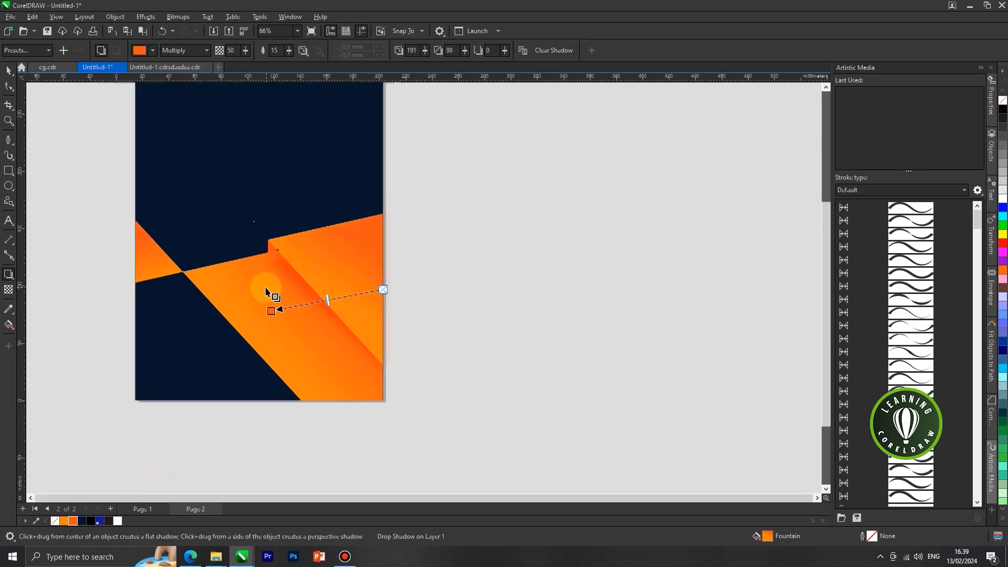
click(10, 70)
click(486, 299)
scroll(486, 299, down, 2)
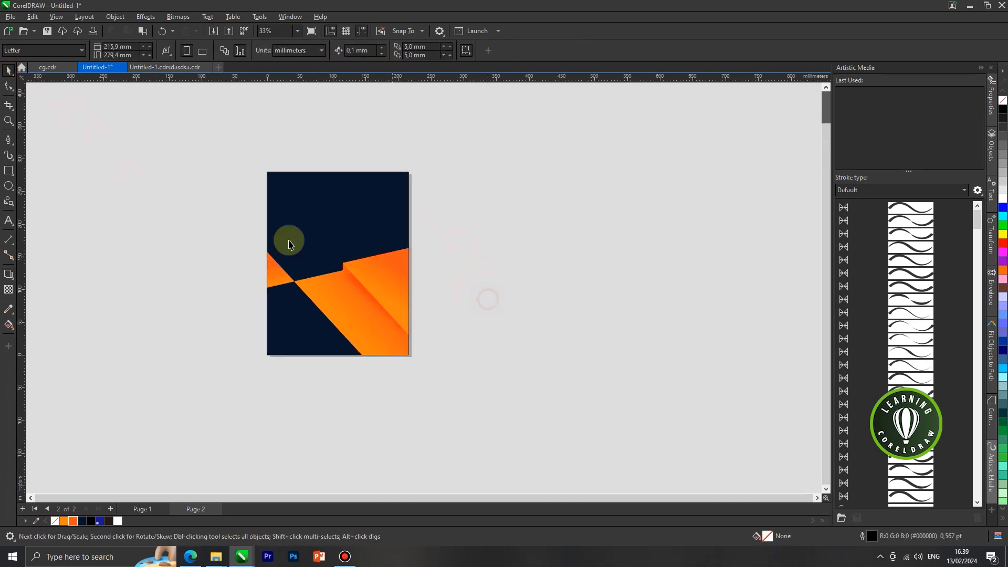
scroll(288, 239, down, 1)
Step: Paste the photo of the businesswoman and move it onto the empty area to the right of the page
scroll(371, 283, up, 2)
click(256, 197)
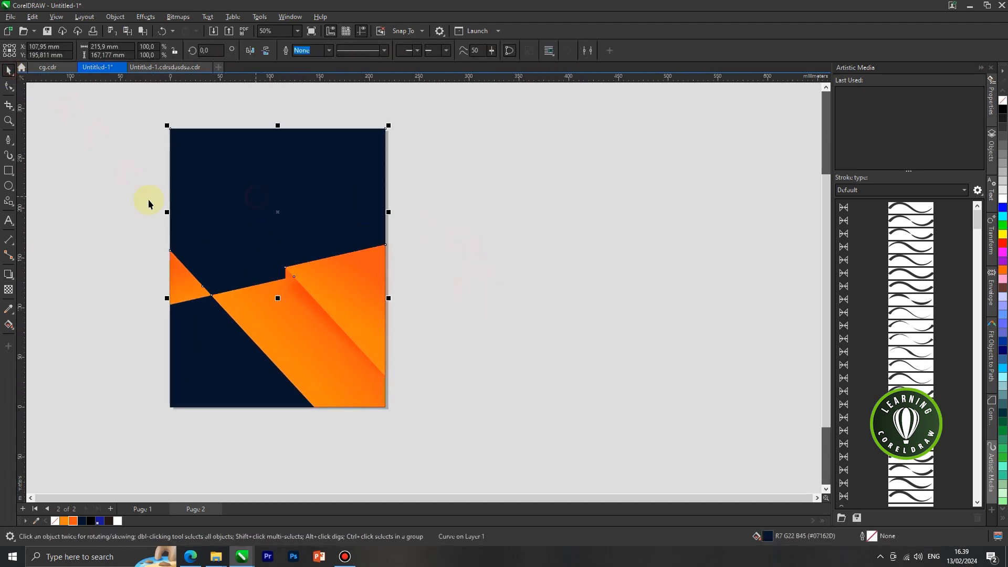
key(ctrl+v)
scroll(294, 223, down, 1)
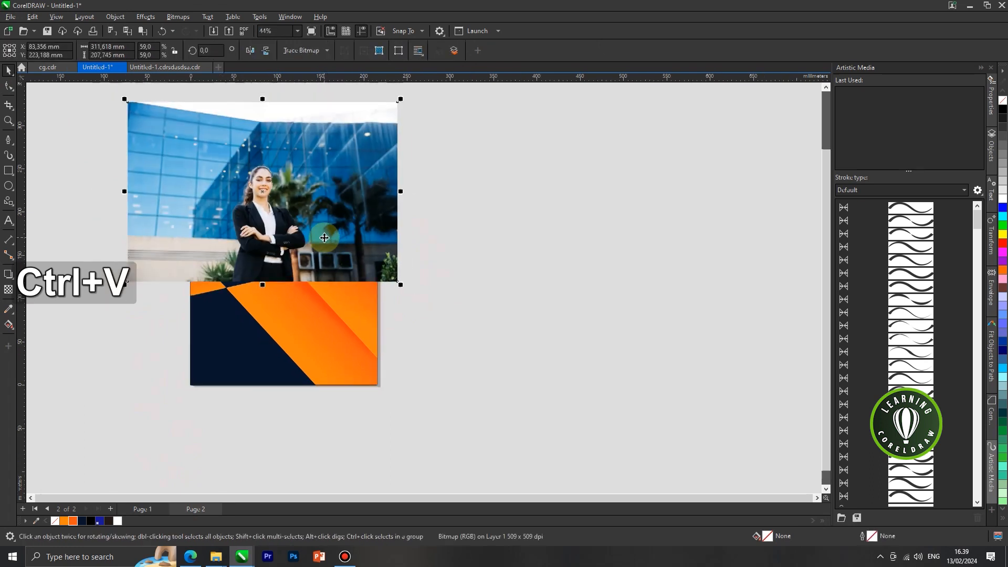
drag(294, 222, 507, 223)
Step: PowerClip the businesswoman photo inside the upper dark navy shape
right_click(468, 213)
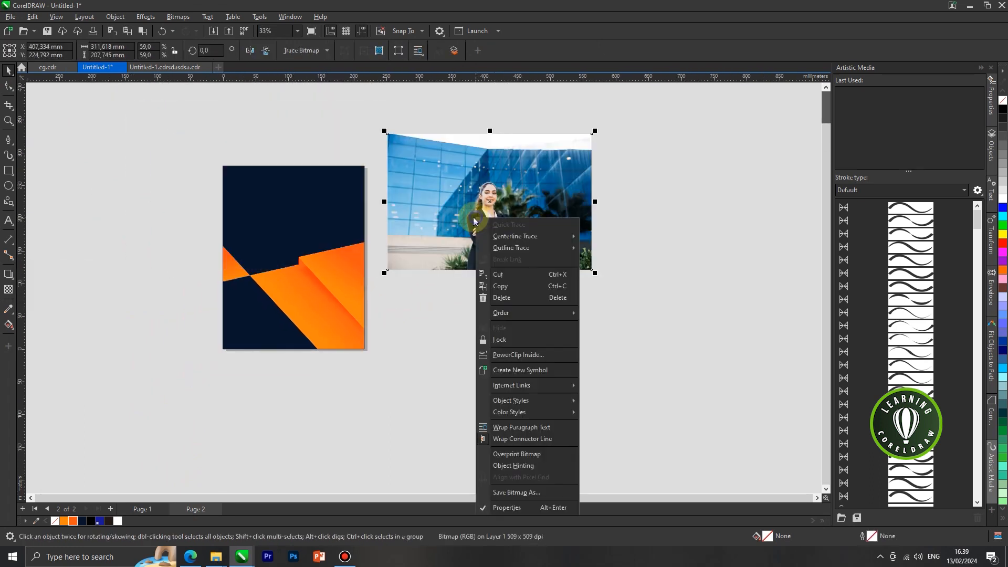
click(521, 355)
click(287, 207)
scroll(285, 206, up, 1)
Step: Edit the PowerClip contents, shift the photo about 6 mm left and 1 mm up, and finish editing
right_click(296, 204)
click(321, 226)
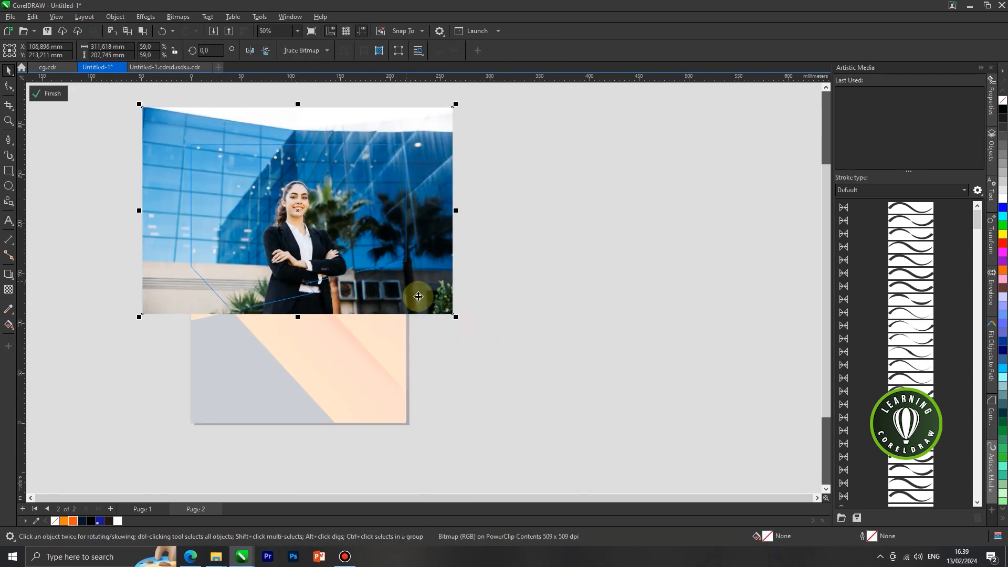
drag(369, 246, 363, 244)
right_click(364, 227)
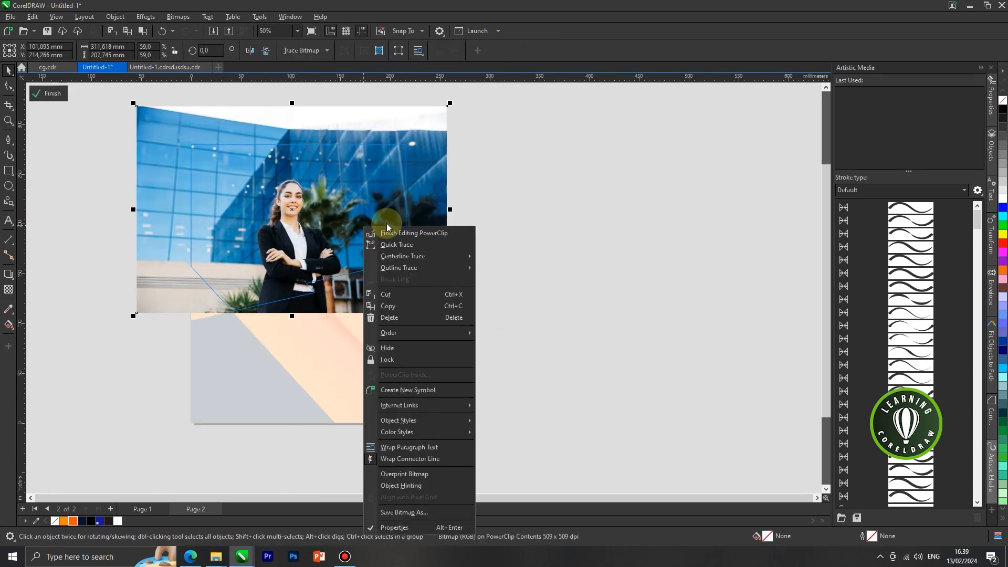
click(401, 232)
scroll(412, 215, down, 1)
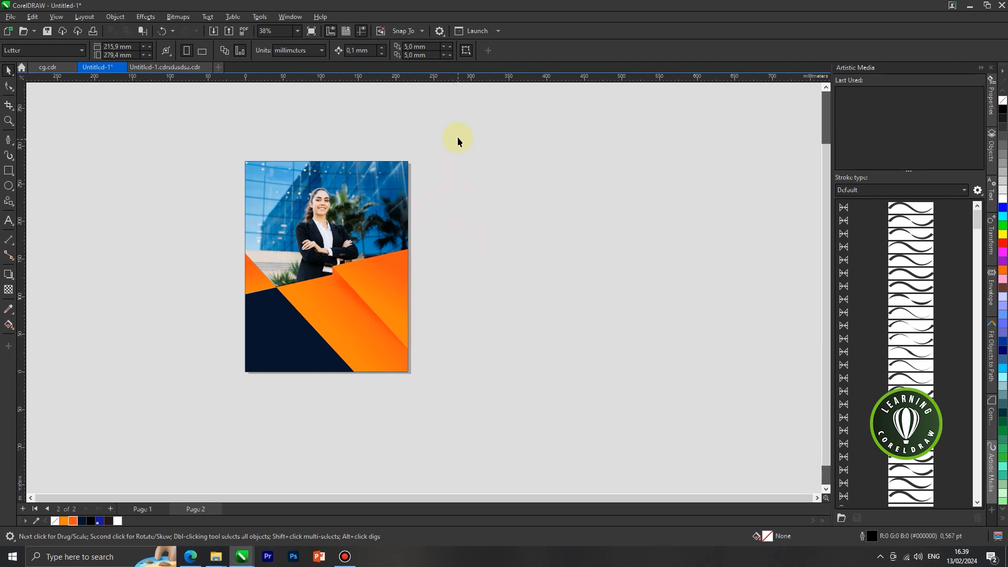
Step: Remove the outlines from every object on the page and clear the selection
drag(208, 397, 208, 398)
right_click(52, 522)
click(126, 461)
scroll(296, 336, up, 1)
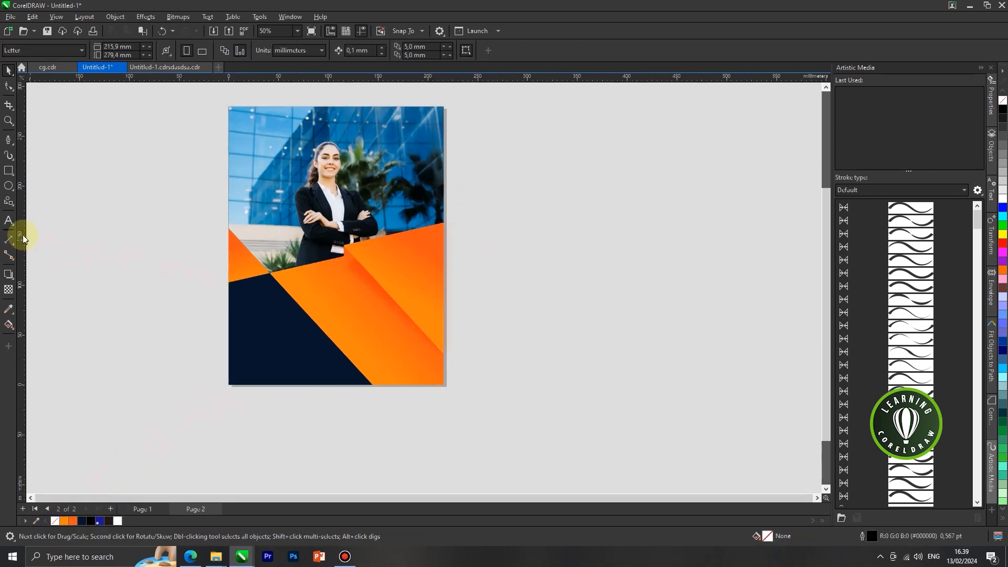
Step: Add the three-line artistic text "WE ARE / MARKETING / AGENCY" in capitals on the dark navy shape
click(9, 220)
click(249, 316)
scroll(277, 343, up, 1)
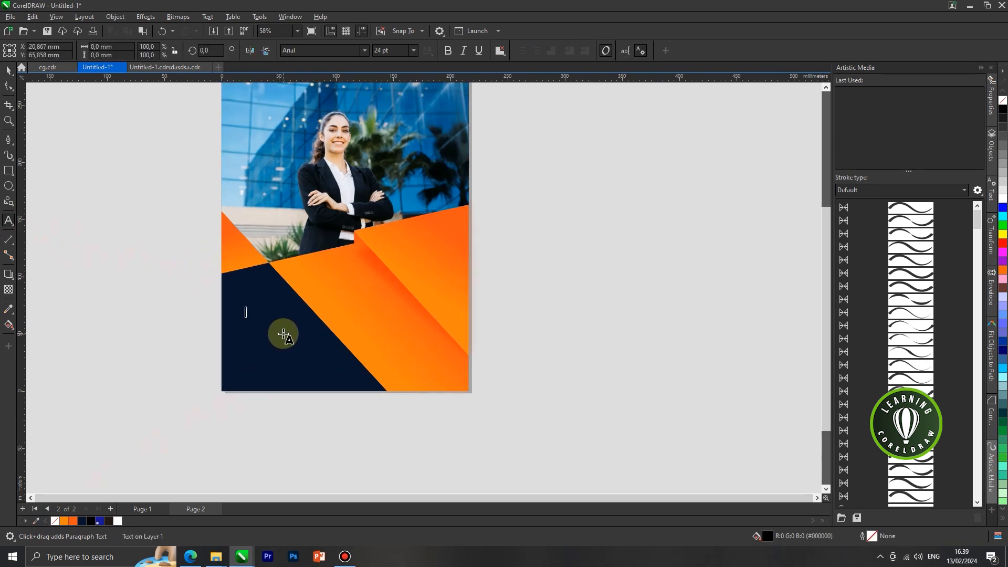
key(Caps_Lock)
text(W)
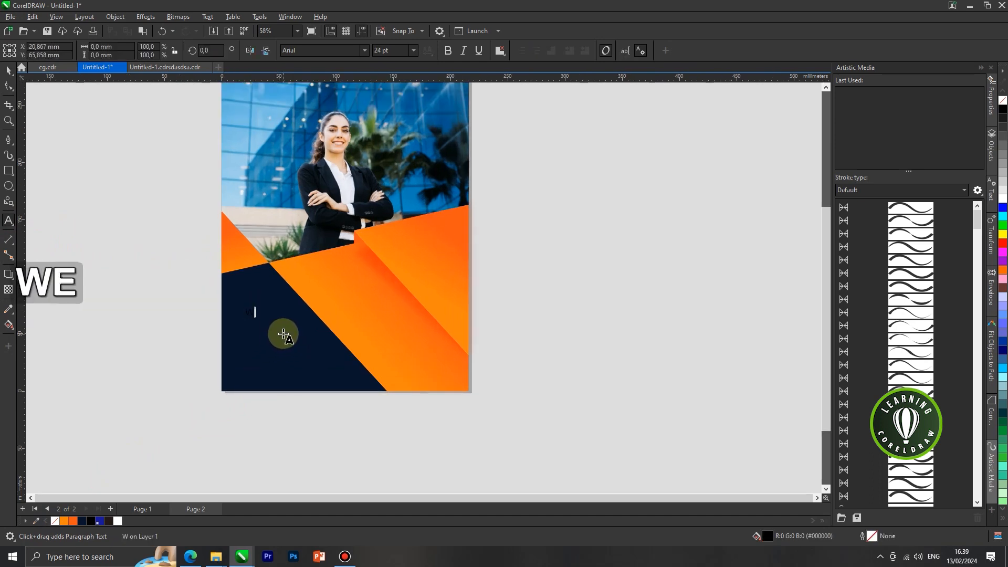
text(E ARE)
key(Return)
text(MARKETING)
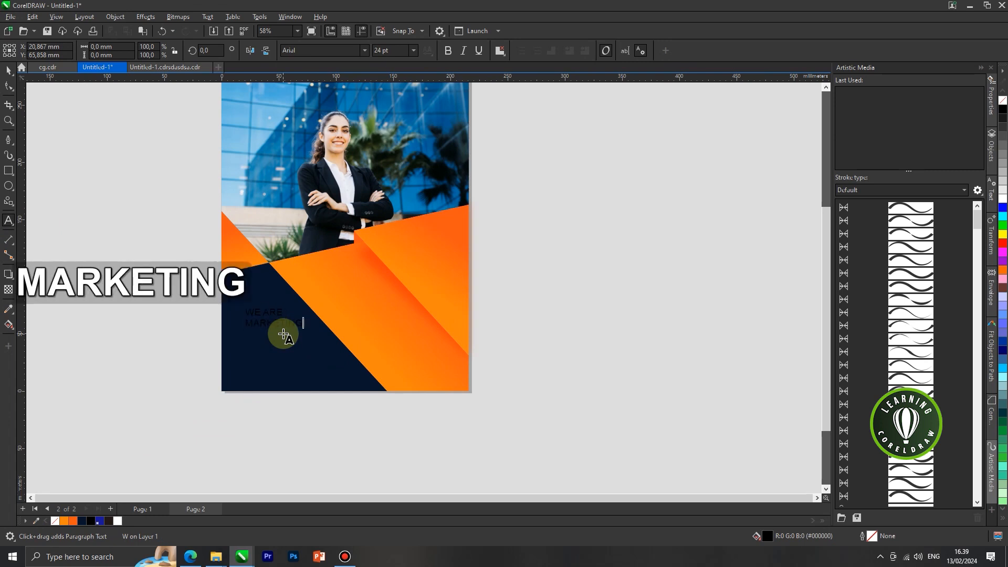
key(Return)
text(AGENCY)
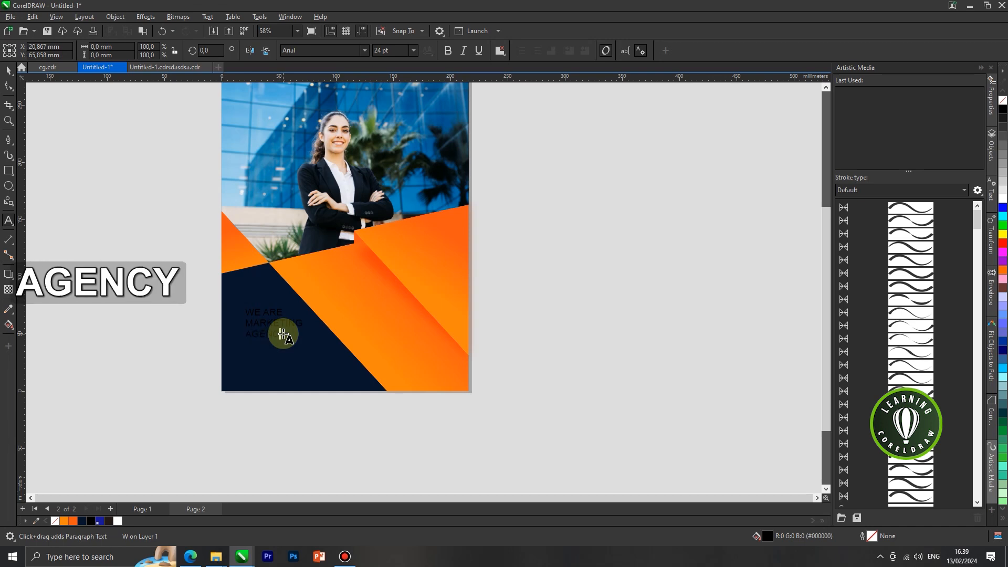
Step: Set the whole heading in the Poppins font and tighten its line spacing
key(ctrl+a)
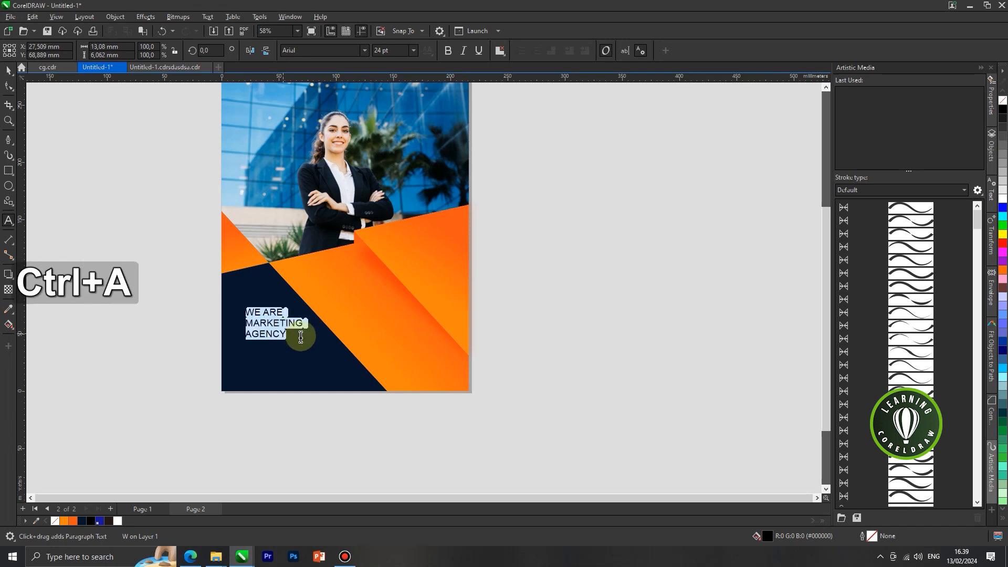
click(365, 52)
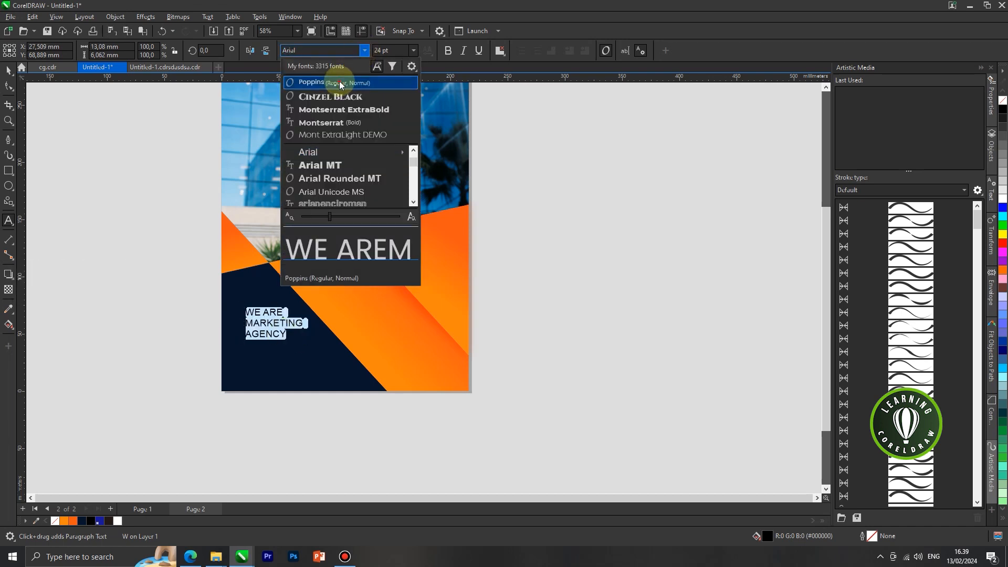
click(406, 82)
click(9, 87)
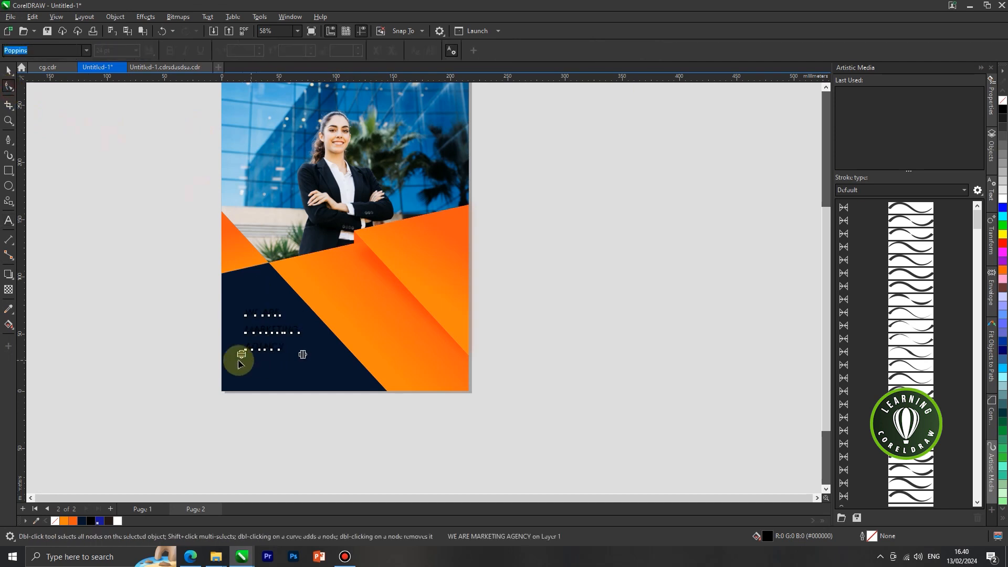
click(243, 343)
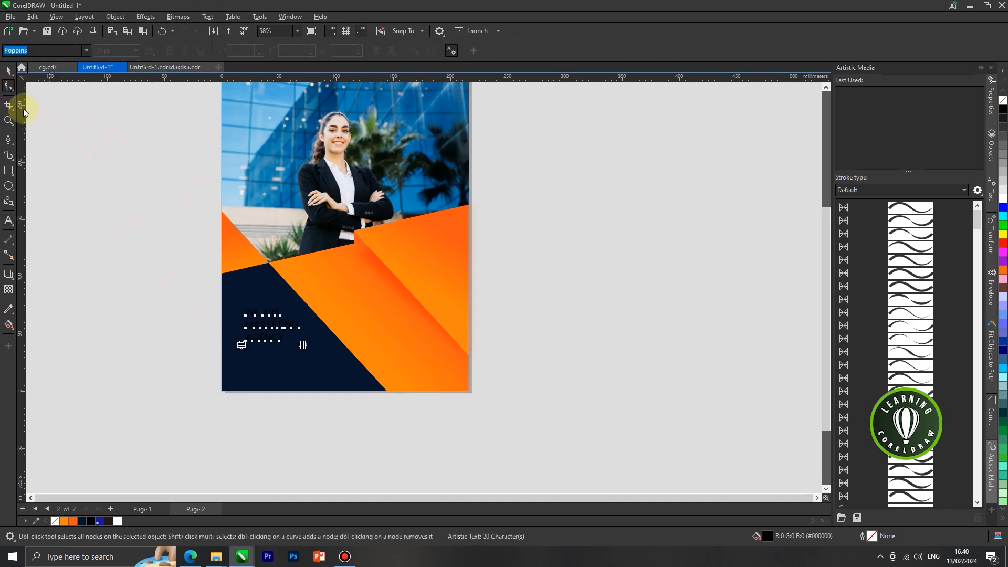
Step: Fill the heading with white, then enlarge it to about 35 pt and shift it up and left within the navy shape
click(9, 72)
click(121, 523)
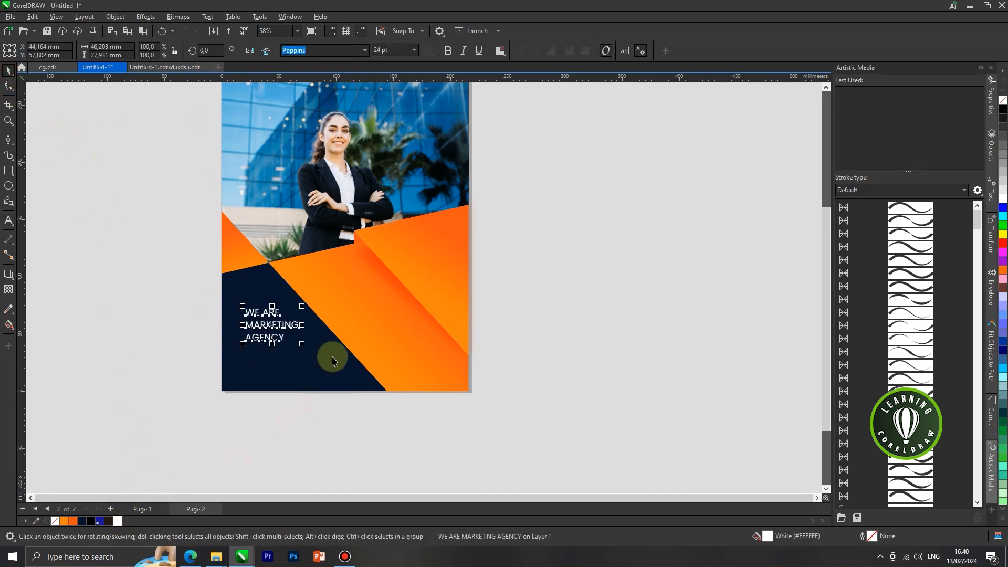
drag(302, 345, 327, 374)
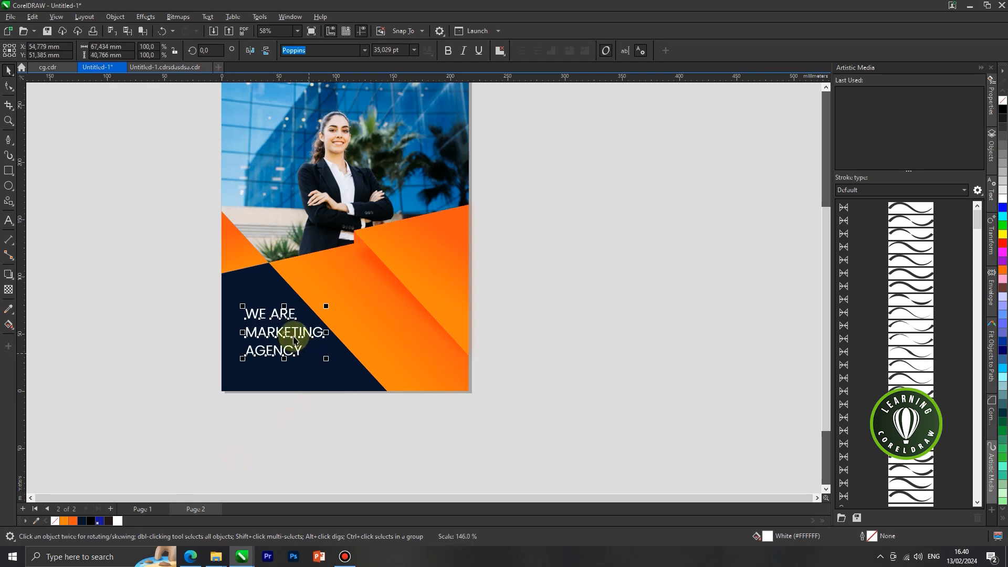
drag(288, 331, 278, 325)
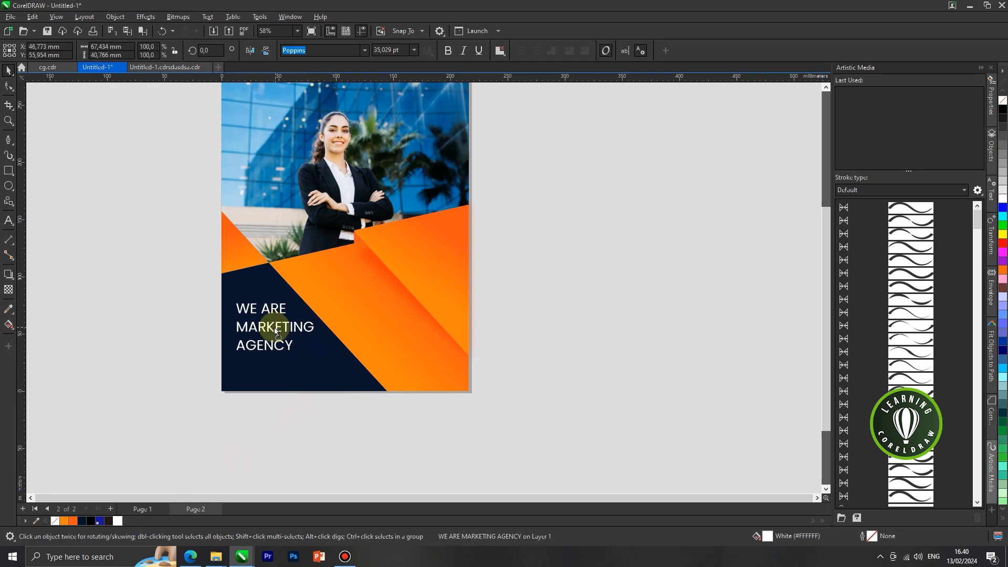
Step: Make the heading bold and colour only the word MARKETING light orange
click(447, 51)
double_click(278, 328)
drag(239, 328, 418, 326)
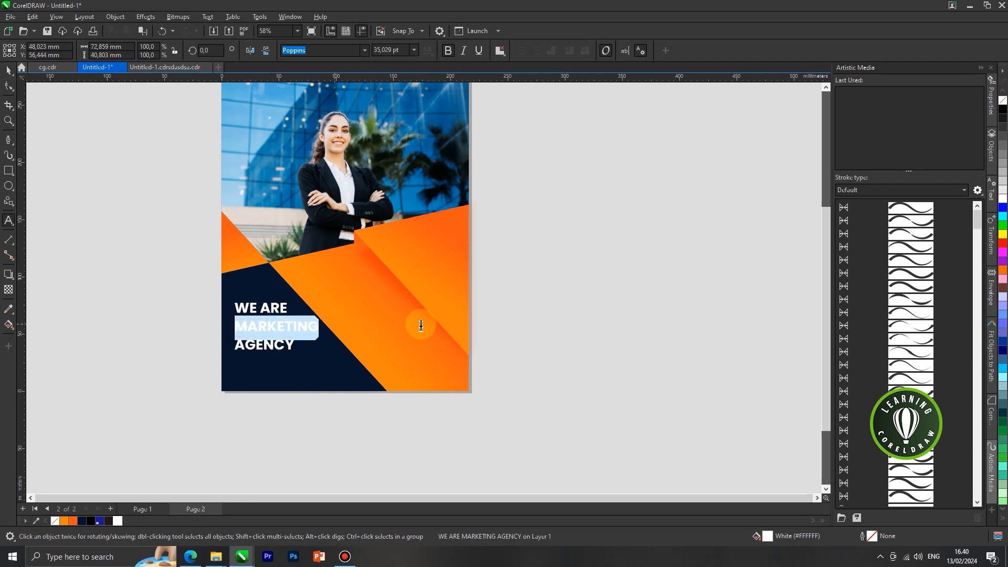
click(62, 521)
Step: Shift the heading slightly left on the navy shape, tighten its line spacing further and scale it down a little
click(7, 74)
scroll(315, 296, up, 1)
drag(279, 331, 272, 328)
click(8, 86)
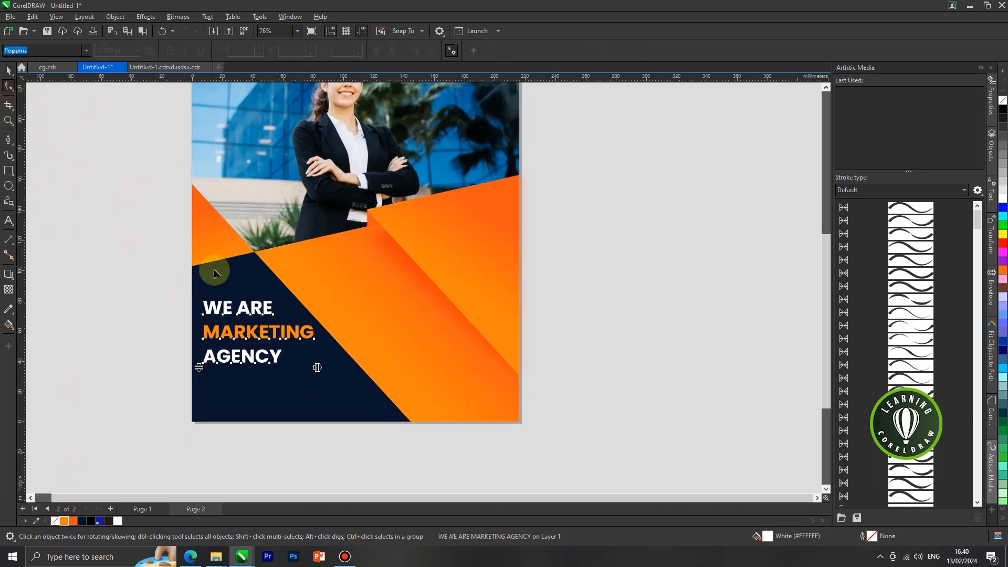
scroll(206, 368, up, 1)
drag(196, 367, 199, 353)
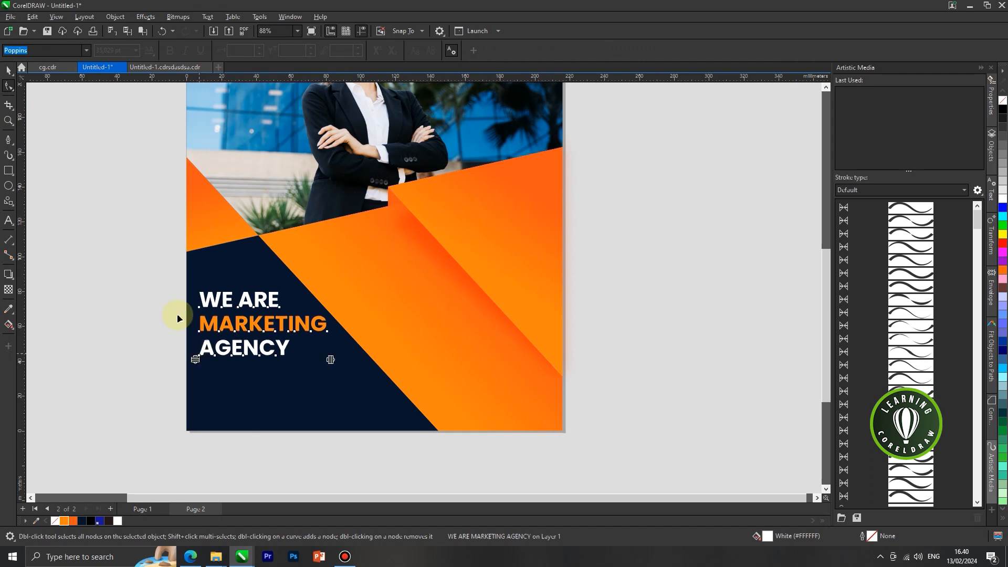
click(7, 78)
drag(332, 288, 322, 298)
Step: Paste the two-line "In publishing and graphic design, Lorem ipsum is a placeholder text" copy and fit it beneath AGENCY at about 11.3 pt
scroll(270, 330, up, 1)
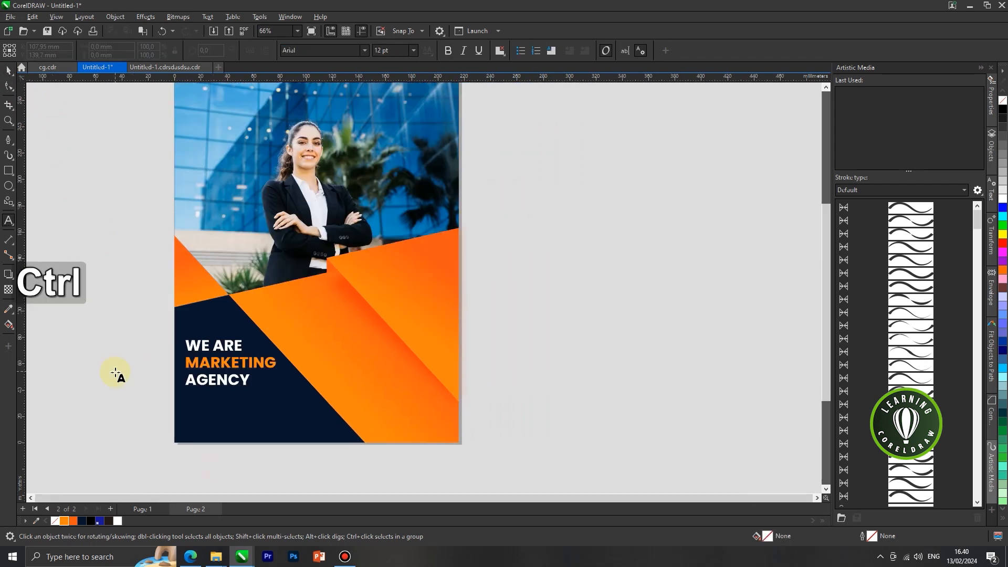
click(116, 375)
key(ctrl+v)
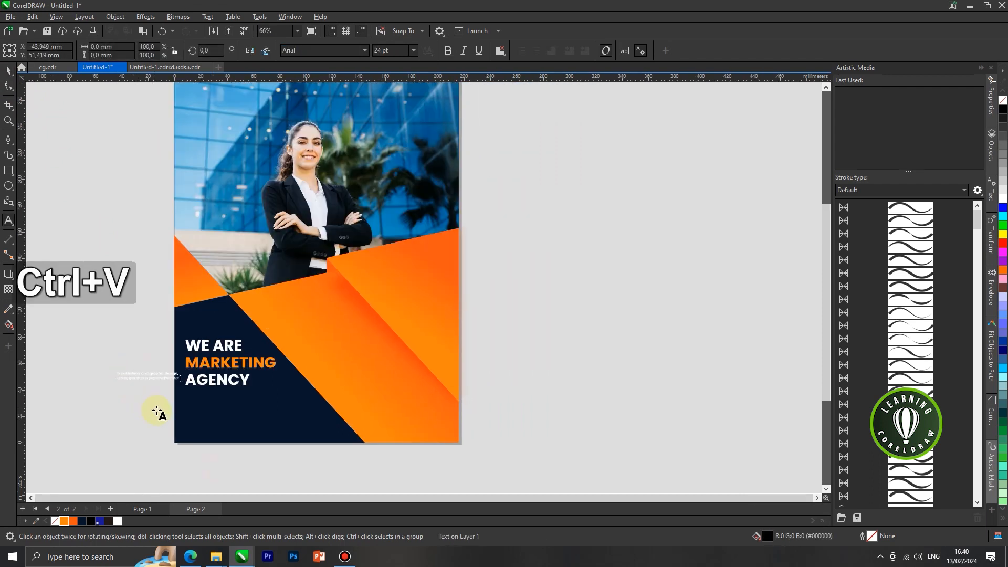
click(9, 75)
scroll(157, 381, up, 1)
drag(153, 383, 295, 426)
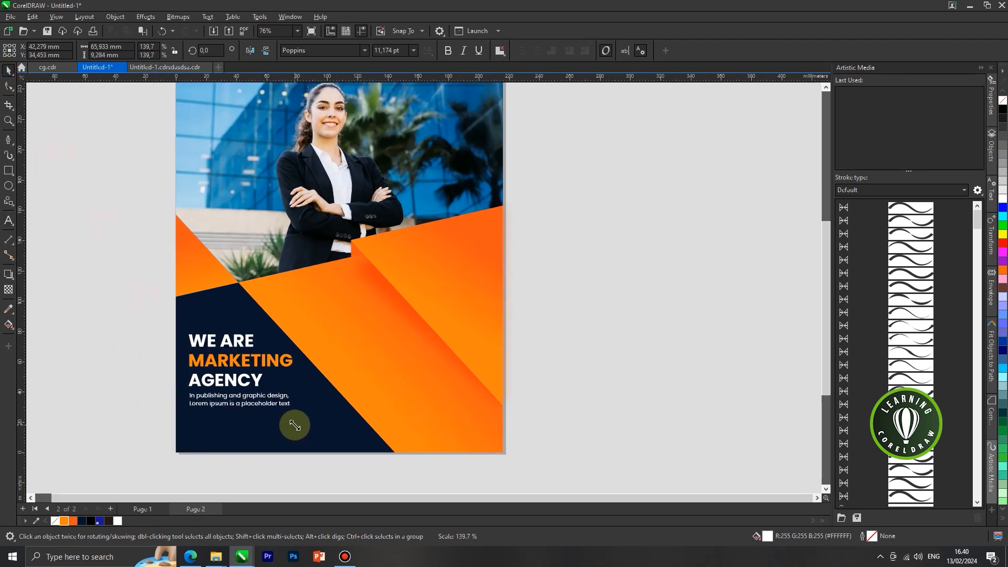
scroll(259, 402, down, 3)
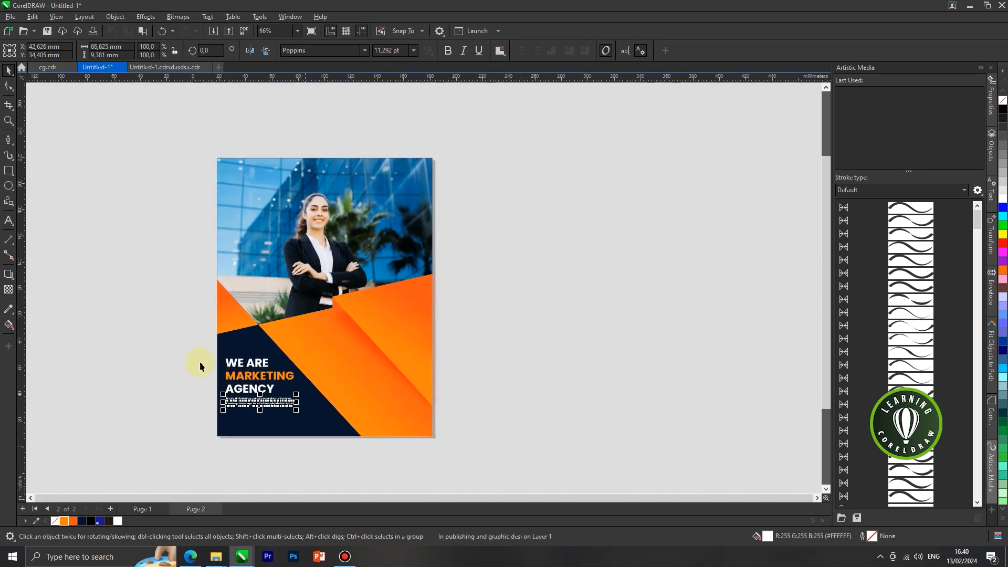
click(169, 371)
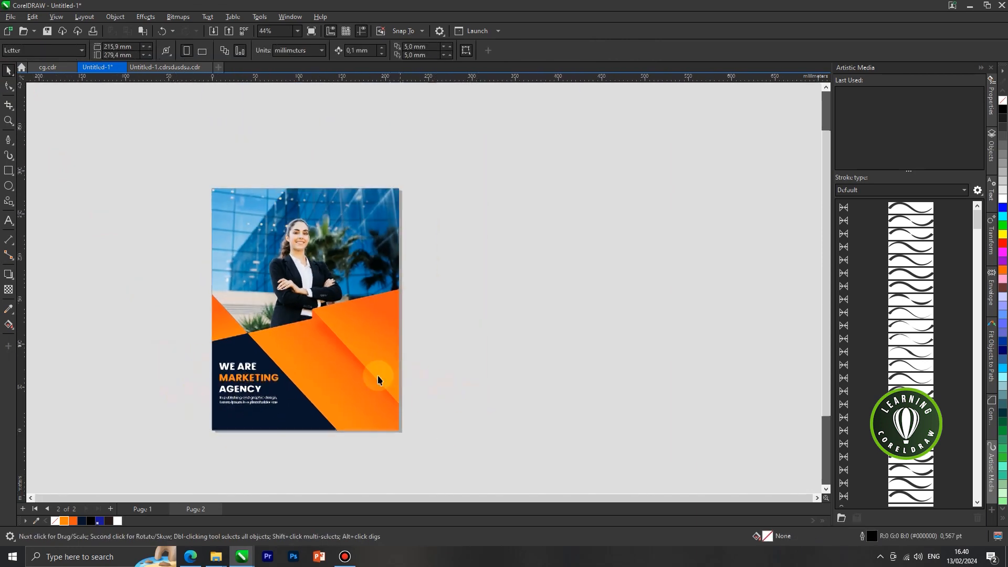
Step: Draw a heart common shape about 8 mm wide on the orange shape, right of the heading
scroll(382, 378, up, 2)
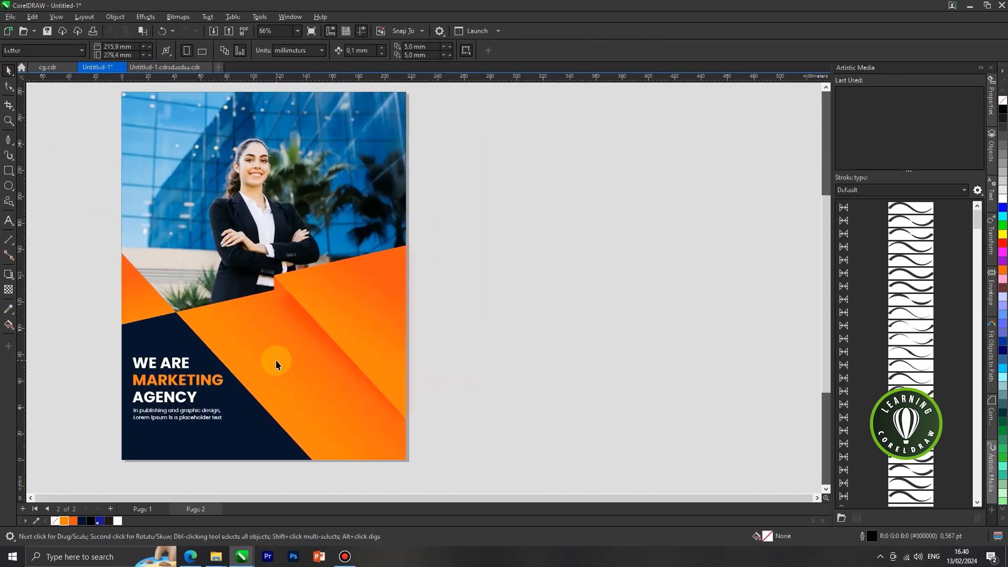
click(7, 202)
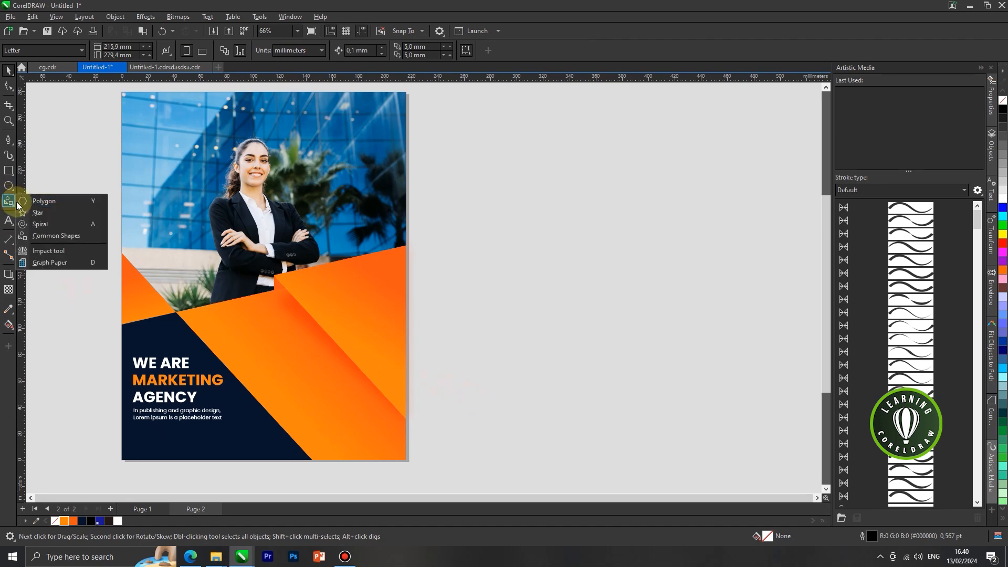
click(41, 236)
click(287, 50)
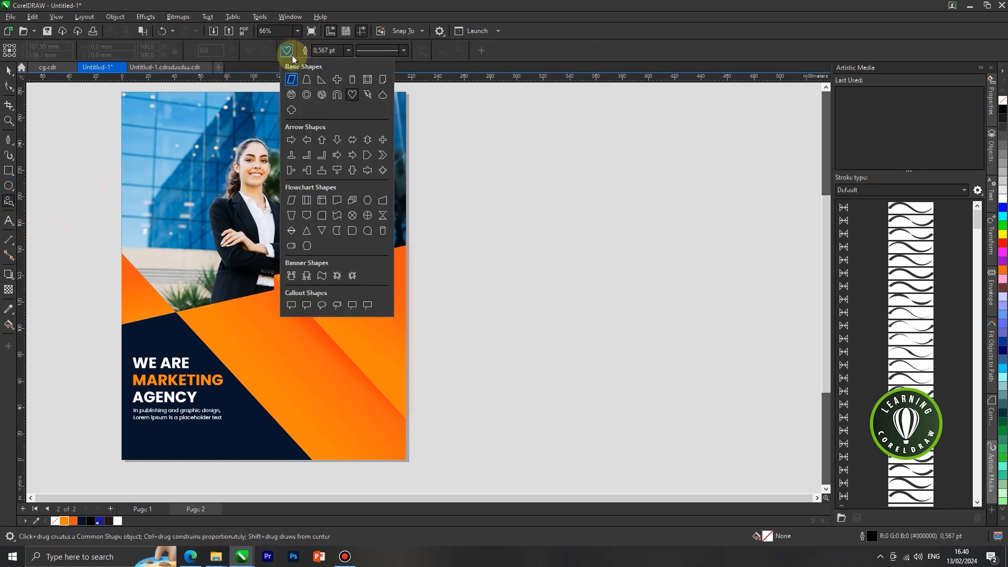
click(352, 95)
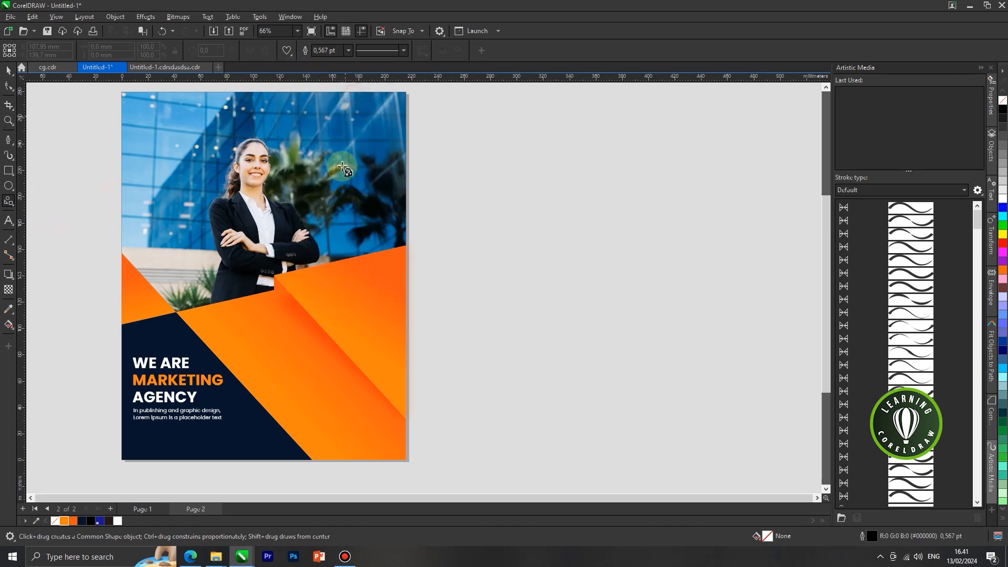
scroll(246, 344, up, 4)
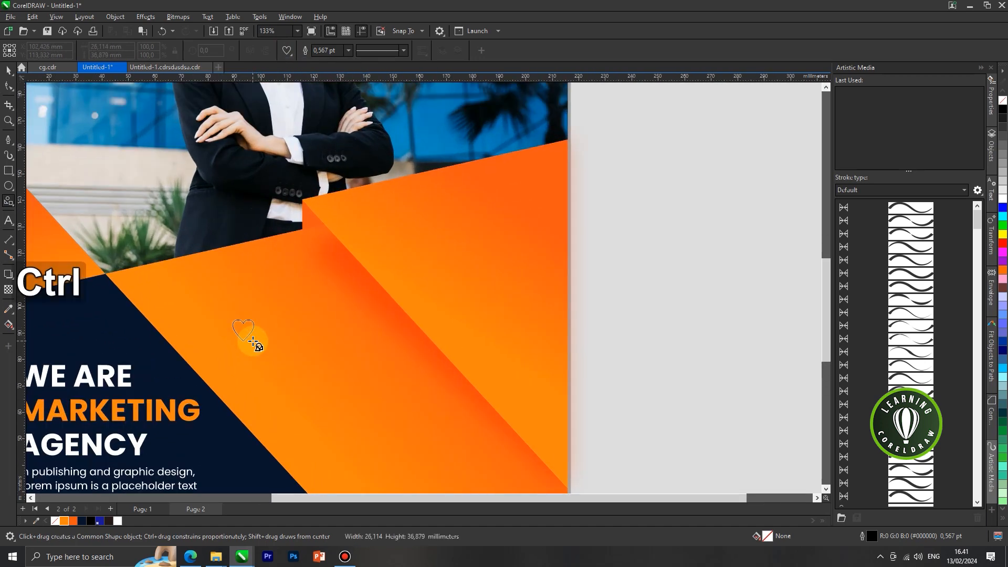
drag(253, 343, 258, 344)
Step: Fill the heart with the darker orange #FE5714 and remove its outline
click(73, 521)
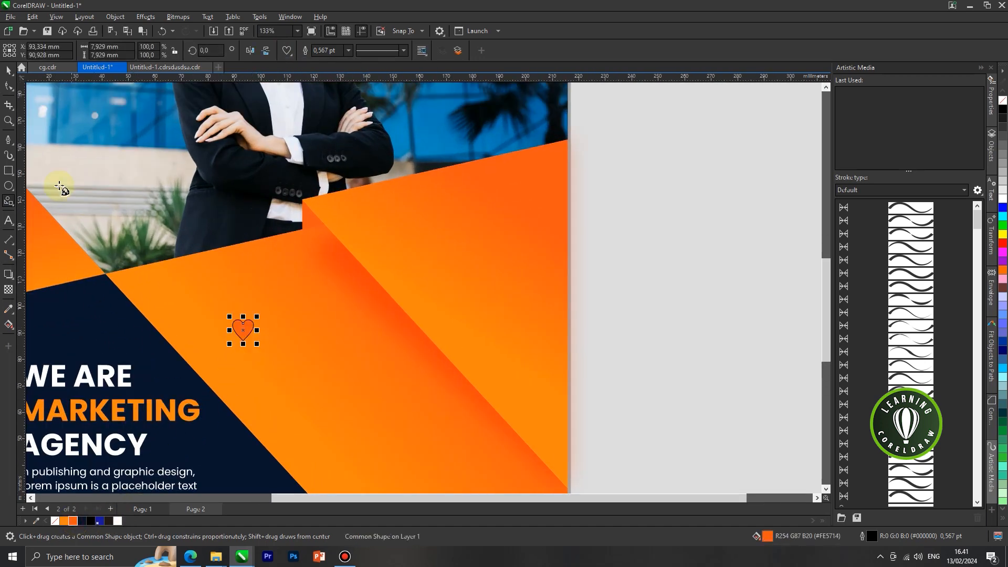
click(9, 70)
right_click(55, 521)
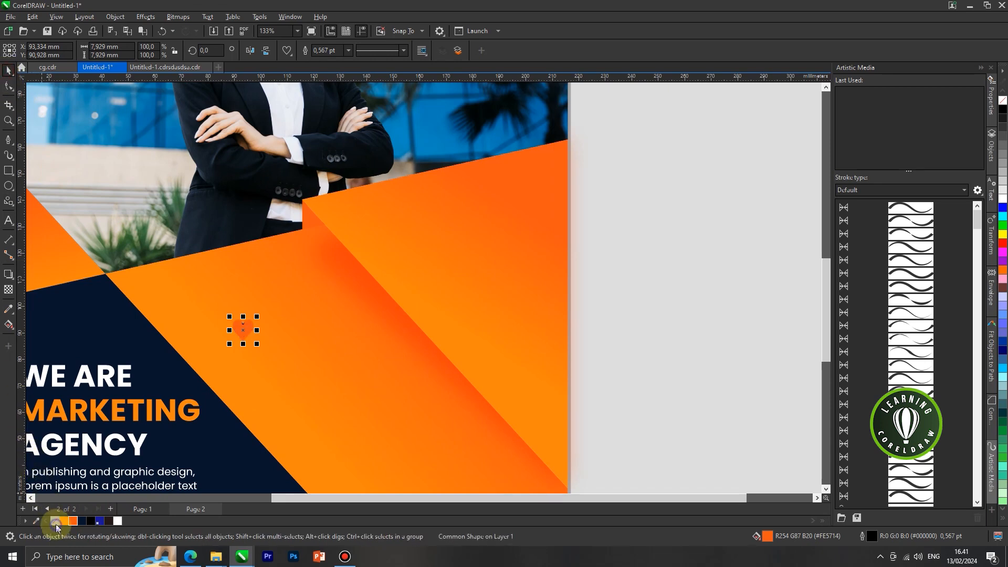
Step: Draw a circle about 14.5 mm in diameter around the heart, fill it white and remove its outline
click(8, 185)
scroll(258, 338, up, 1)
drag(213, 301, 265, 342)
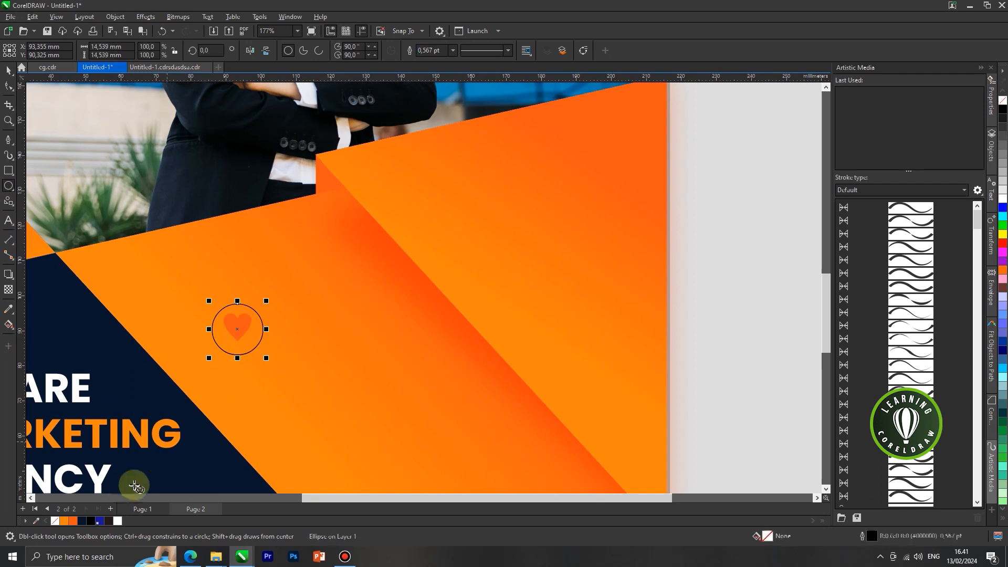
click(118, 521)
click(8, 71)
right_click(55, 520)
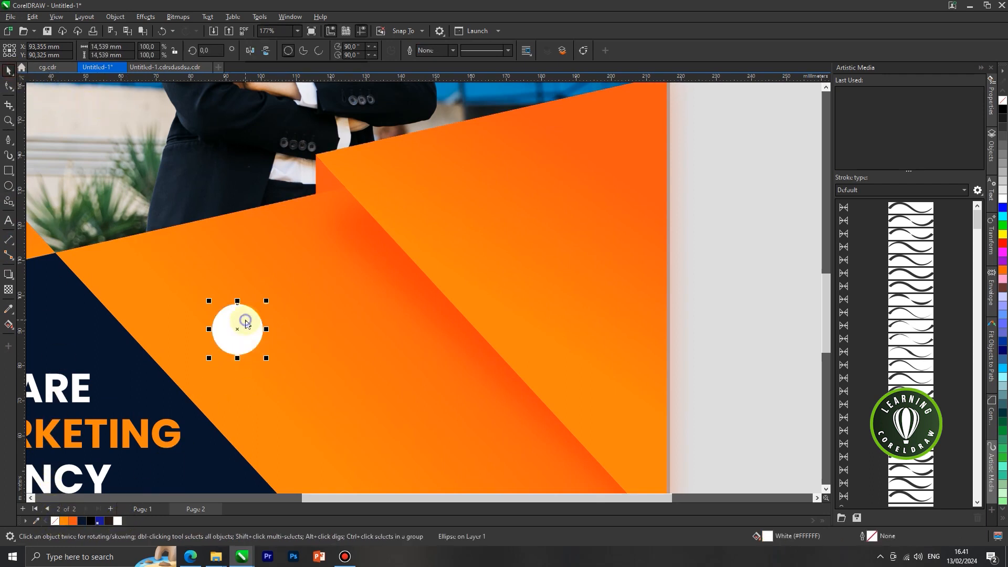
Step: Reorder the white circle to sit directly in front of the orange shape, behind the heart
right_click(245, 320)
mouse_move(304, 94)
click(419, 171)
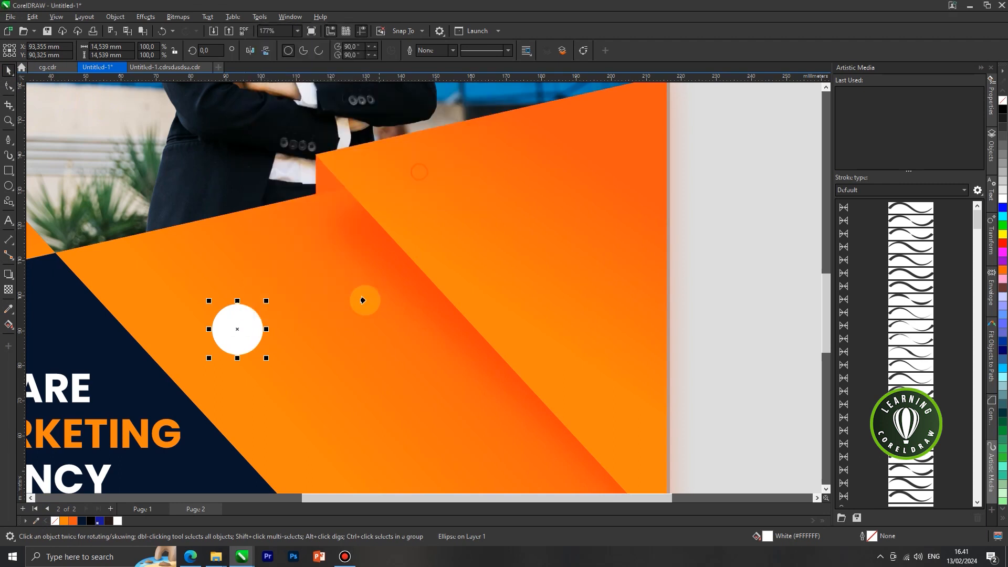
click(364, 311)
click(305, 268)
Step: Move the heart slightly down inside the white circle and shrink the circle to about 10.4 mm in diameter
scroll(239, 336, up, 1)
drag(238, 321, 234, 333)
scroll(247, 332, up, 1)
click(278, 315)
drag(297, 255, 285, 273)
Step: Scale the heart down to about 6 mm and nudge it slightly up within the white circle
click(239, 329)
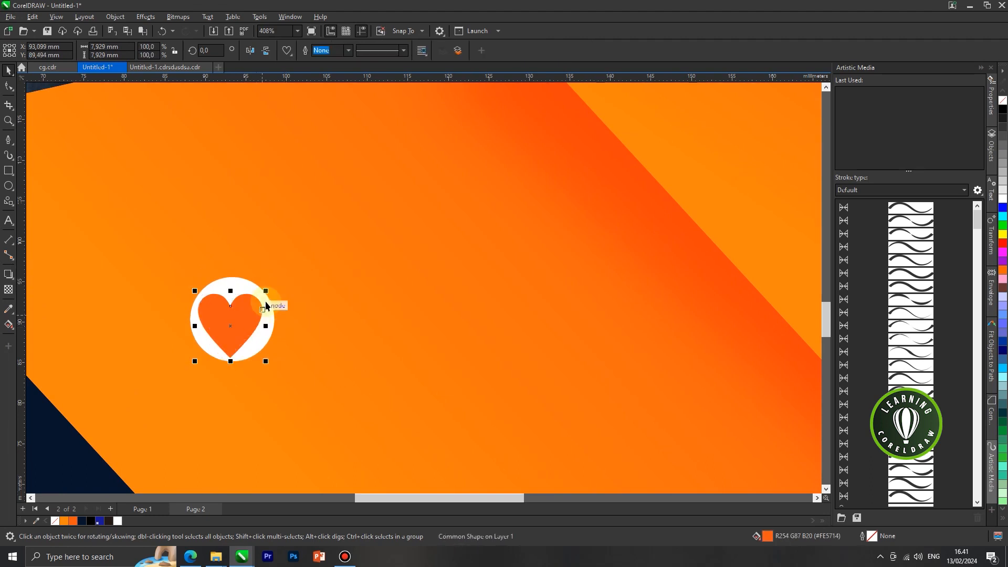
scroll(266, 305, up, 1)
drag(266, 286, 256, 298)
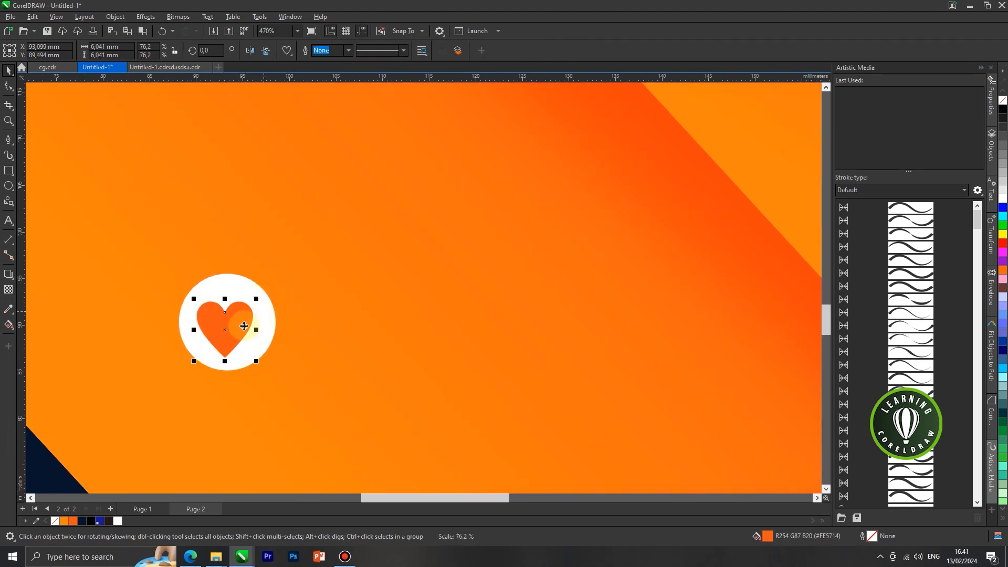
scroll(244, 326, up, 2)
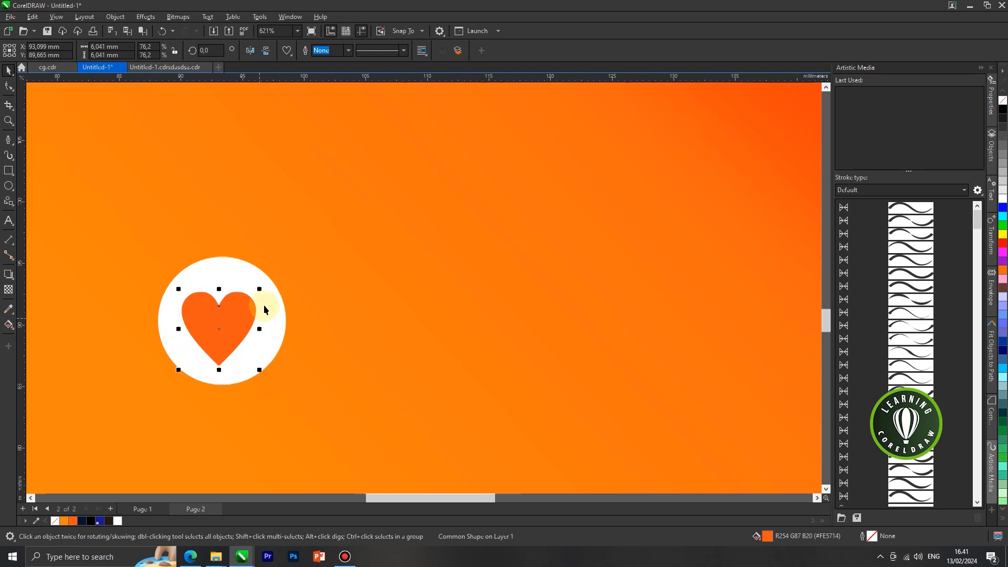
Step: Group the heart with the white circle and move the icon about 14 mm left and 3.5 mm down, near the navy shape's edge
scroll(264, 302, down, 4)
shift+click(255, 290)
right_click(255, 290)
click(279, 295)
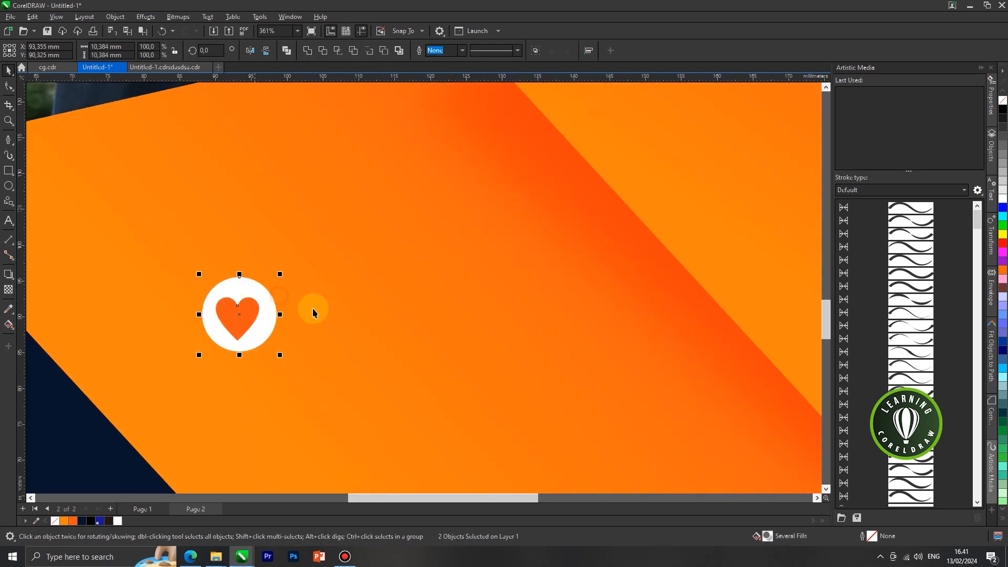
scroll(281, 315, down, 8)
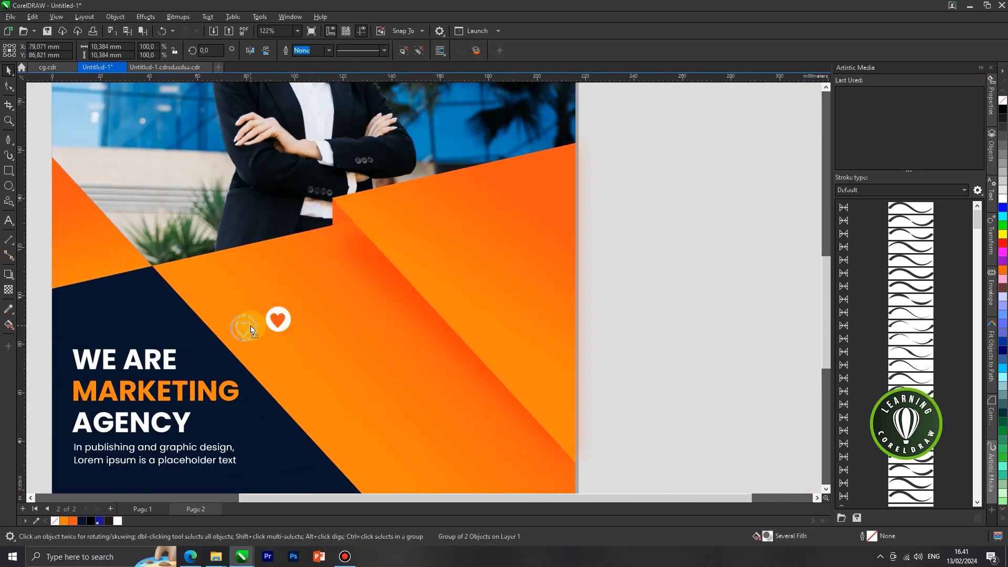
Step: Add an artistic text label "mARKETING SOLUTION" on the orange area beside the heart icon
click(8, 221)
click(275, 325)
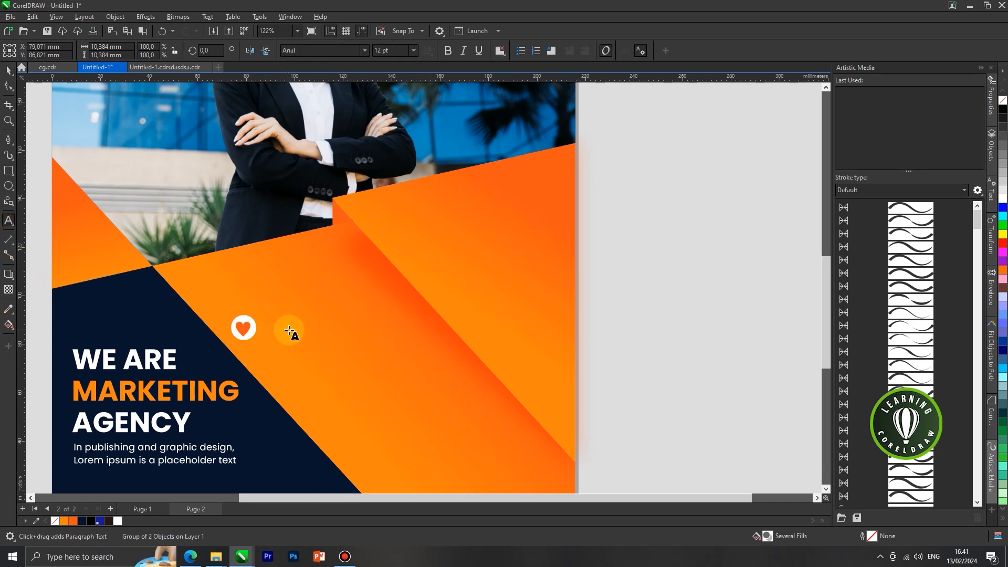
scroll(288, 330, up, 1)
key(shift)
text(mARKET)
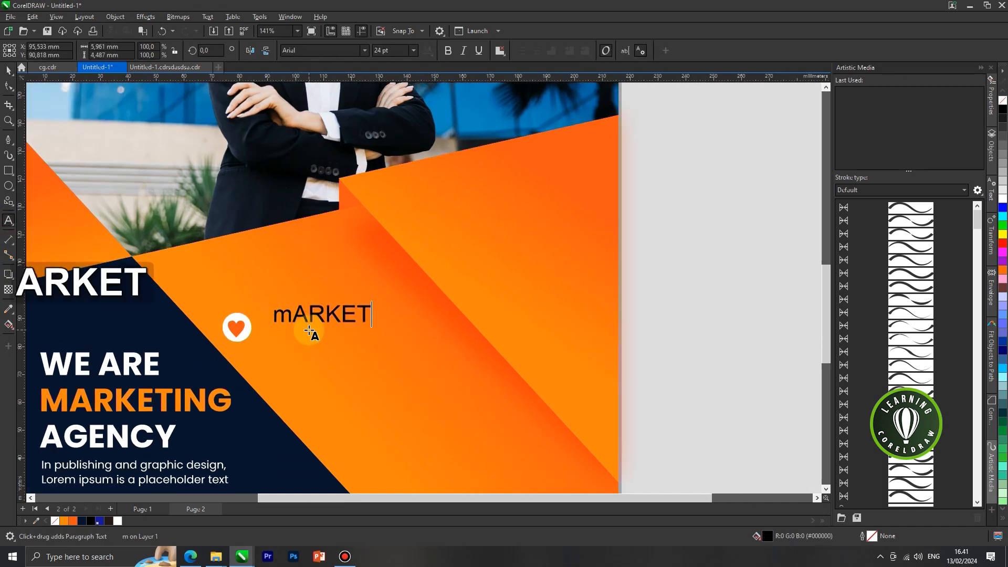
text(ING SOLUTI)
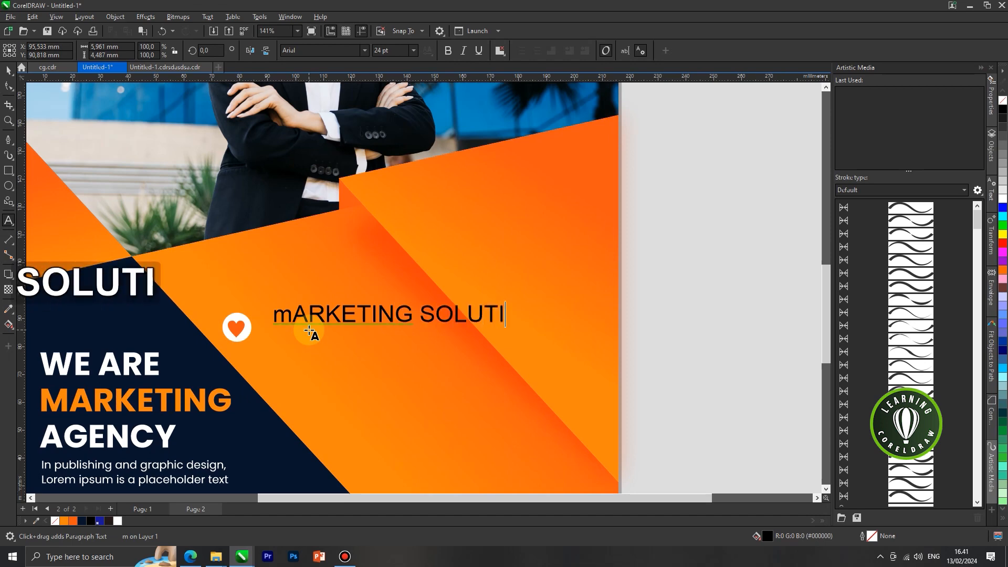
text(ON)
Step: Convert the whole new label to uppercase so it reads "MARKETING SOLUTION"
key(ctrl+a)
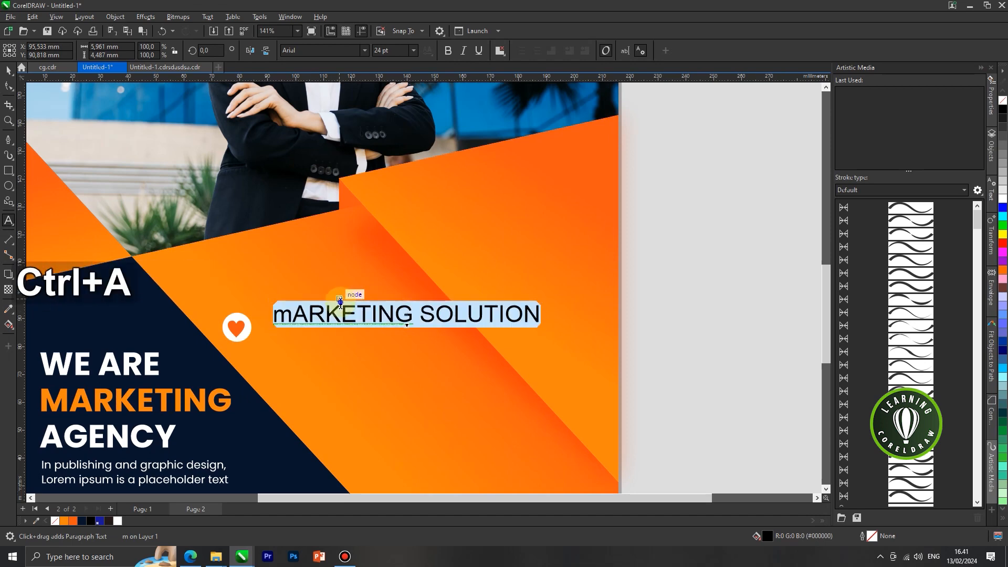
right_click(340, 304)
mouse_move(411, 351)
click(513, 359)
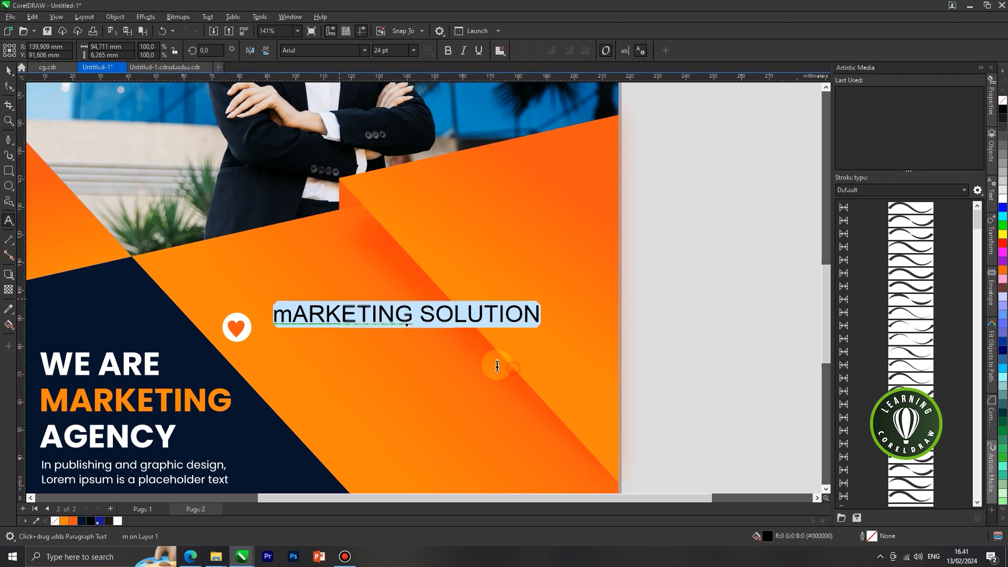
click(5, 76)
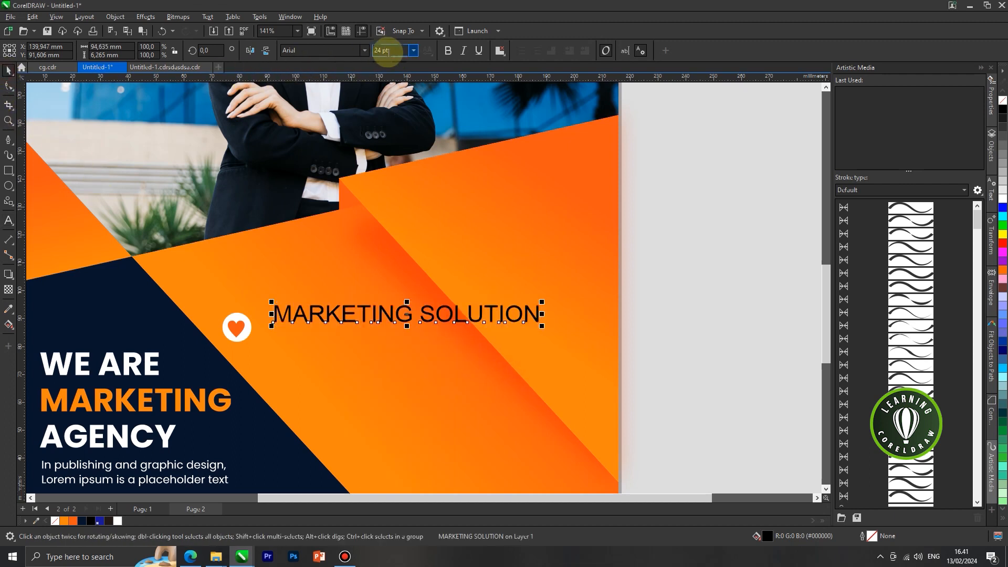
Step: Format the MARKETING SOLUTION label as 12 pt bold Poppins with a white fill
text(12)
key(Return)
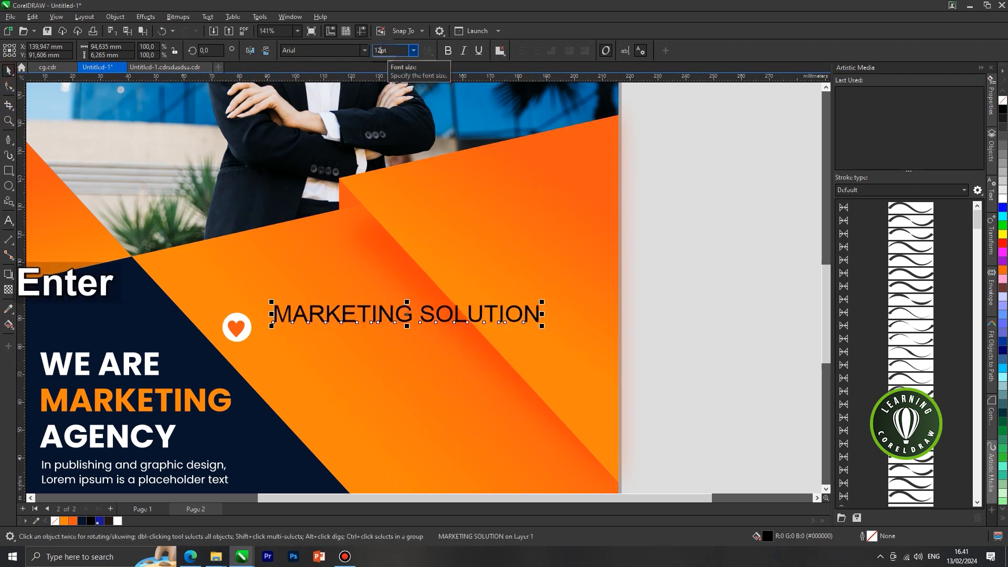
click(362, 55)
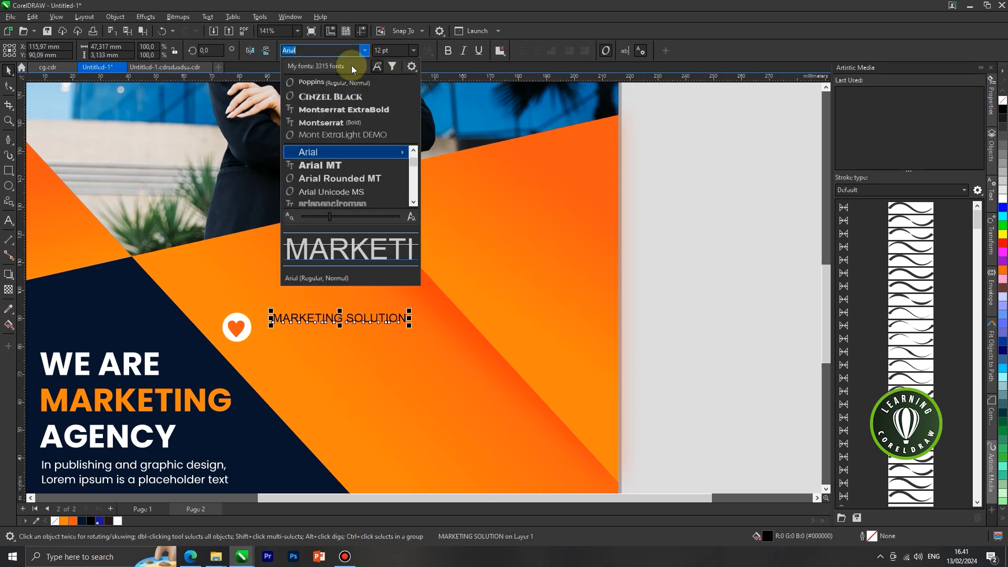
click(343, 81)
click(449, 53)
click(1003, 199)
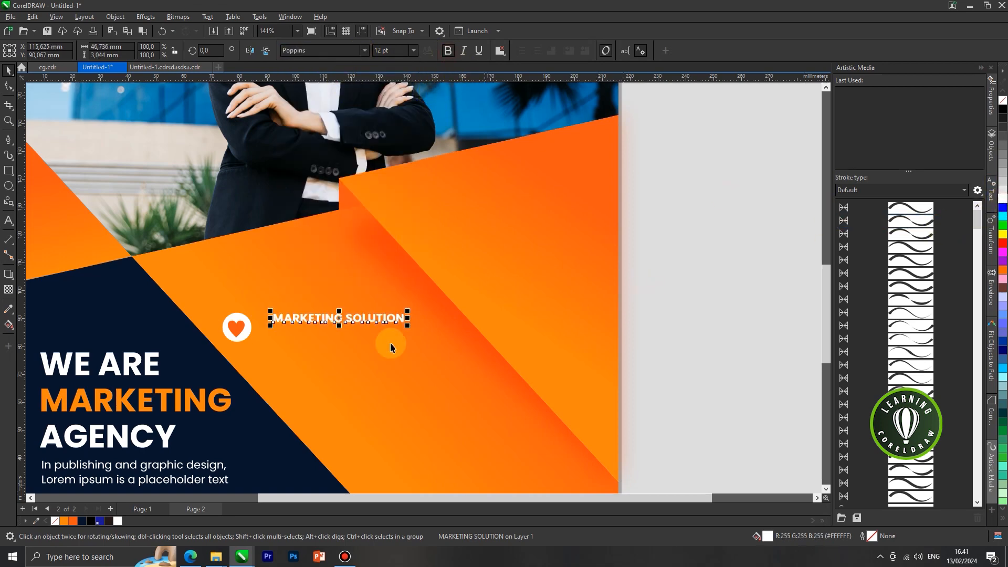
Step: Remove the bold from the word SOLUTION and shift the label slightly closer to the heart icon
double_click(355, 317)
drag(346, 318, 437, 319)
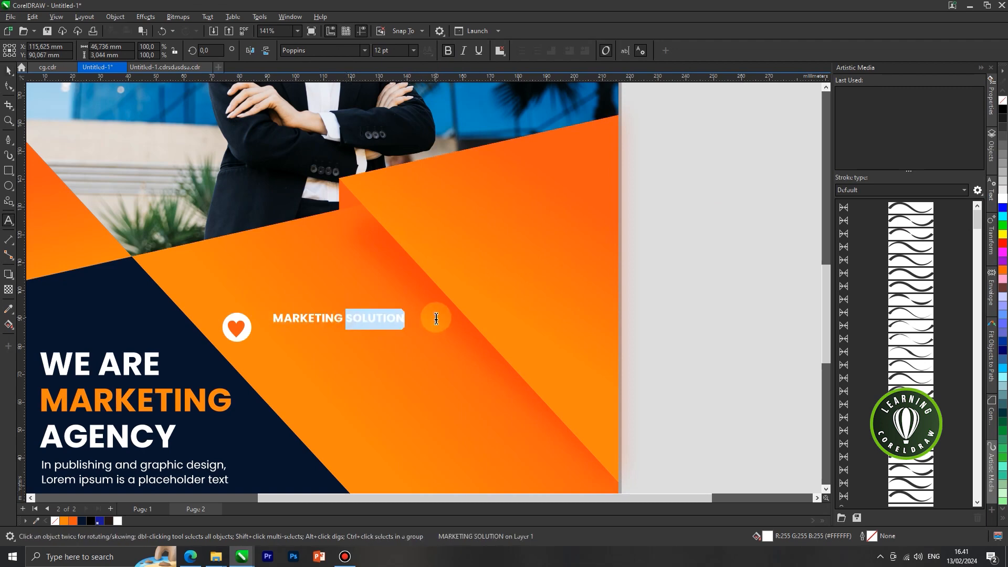
click(448, 50)
click(7, 69)
scroll(367, 319, up, 1)
drag(326, 325, 315, 328)
Step: Paste the two-line white placeholder description at 8 pt and place it directly under the MARKETING SOLUTION label
scroll(315, 327, down, 1)
key(ctrl+v)
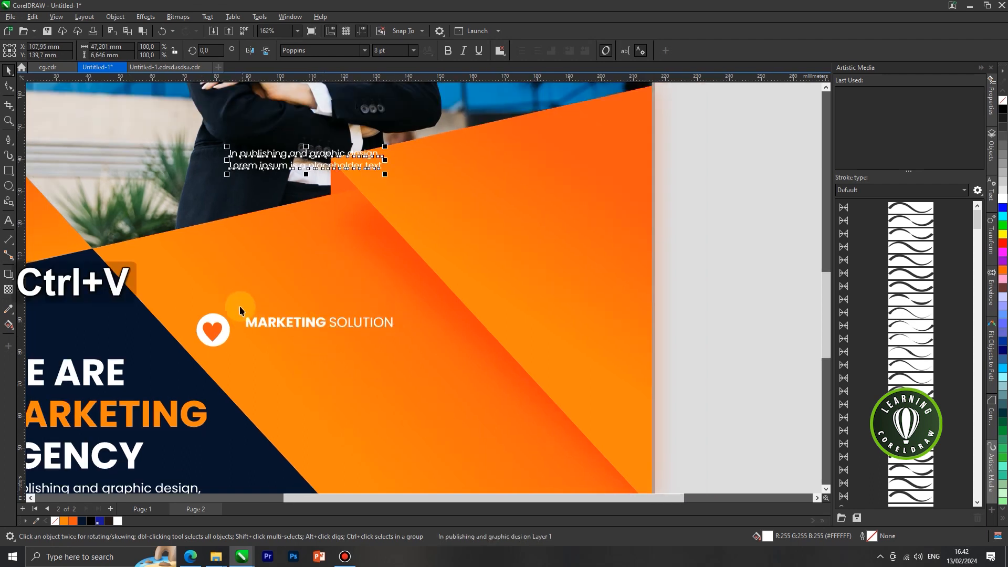
scroll(299, 249, down, 1)
drag(341, 179, 355, 340)
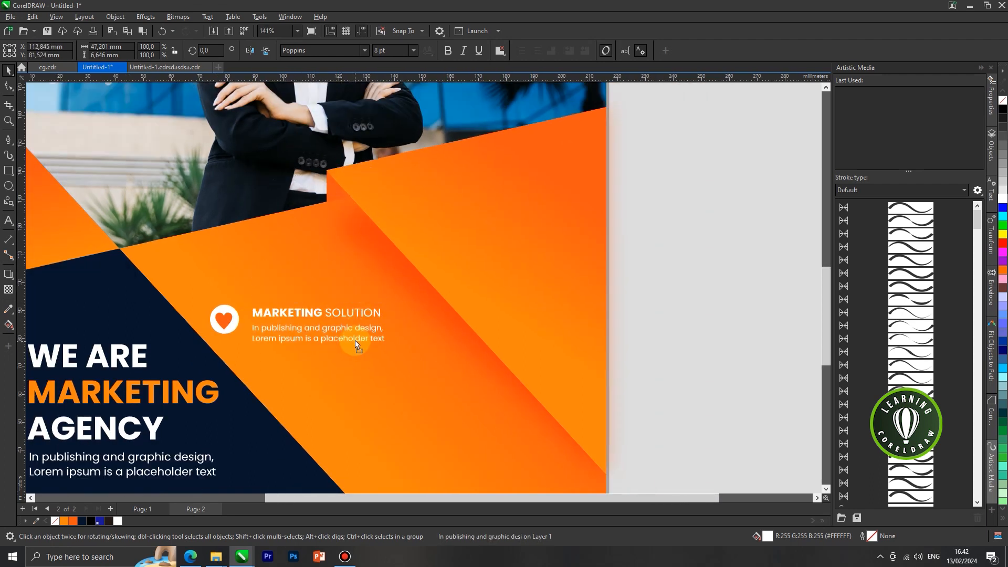
Step: Group the label with its description and move the group slightly up to line up with the heart icon
shift+click(330, 317)
scroll(327, 318, up, 3)
key(ctrl)
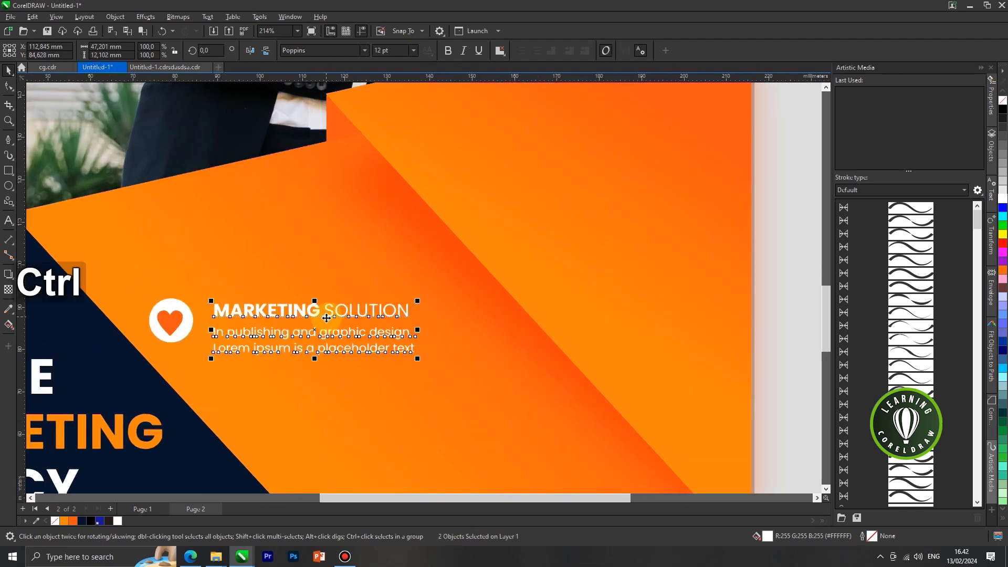
key(ctrl+g)
drag(329, 316, 340, 307)
scroll(340, 307, down, 4)
click(359, 350)
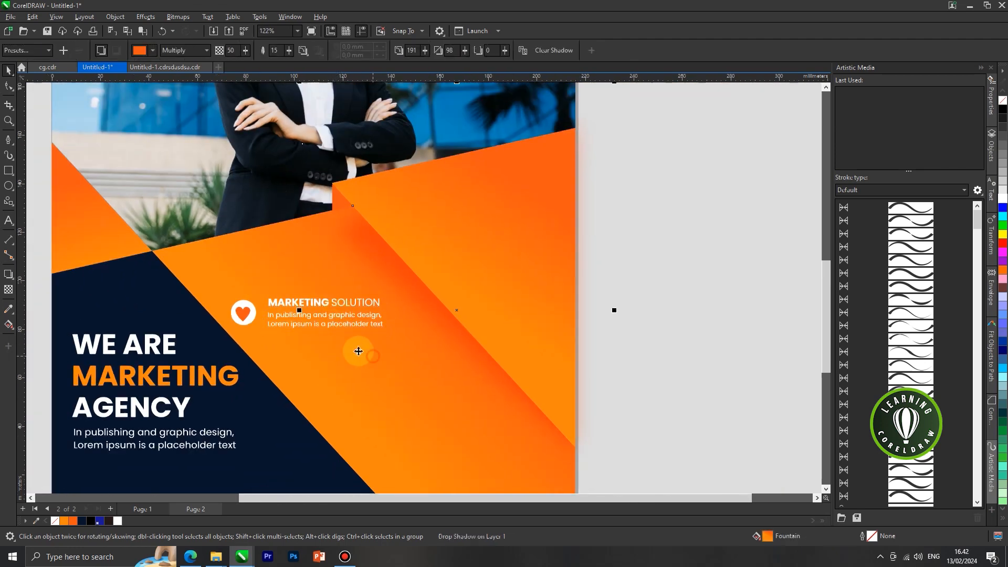
Step: Group the heart icon with the MARKETING SOLUTION text block into one item
click(256, 316)
scroll(252, 320, up, 2)
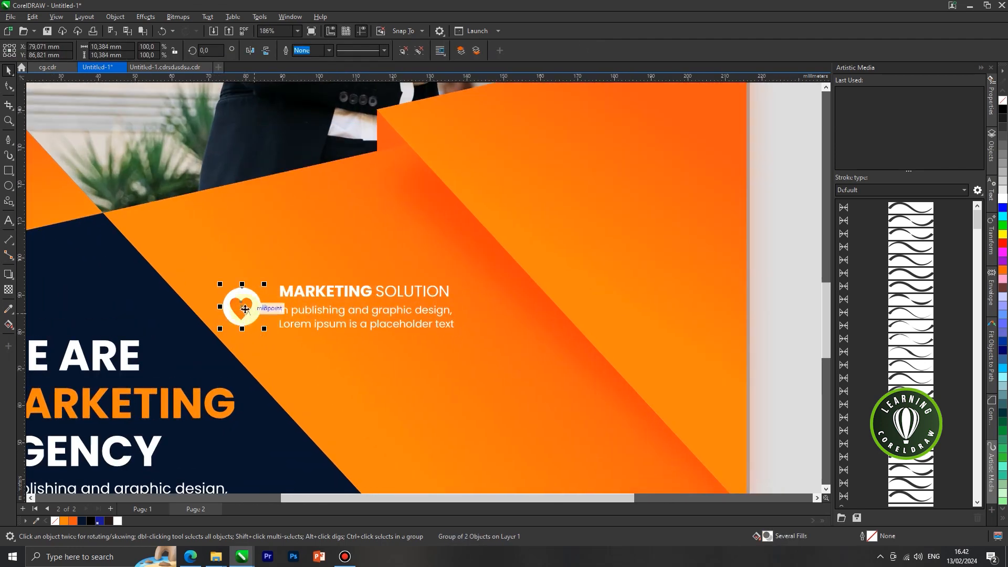
shift+click(300, 295)
drag(302, 295, 302, 283)
key(ctrl+z)
key(ctrl+g)
click(335, 236)
scroll(301, 301, up, 2)
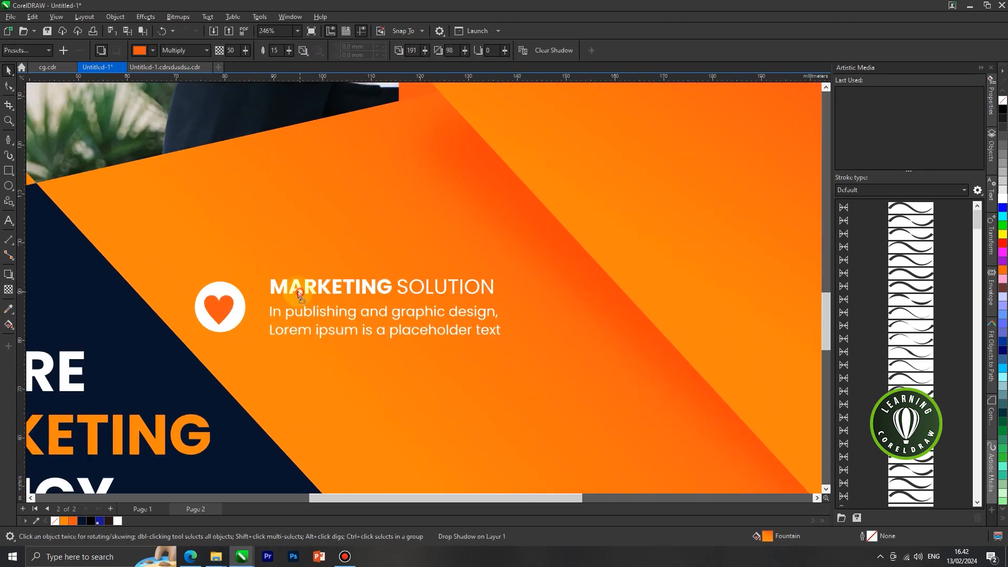
Step: Duplicate the item about 18 mm right and 20 mm down, following the navy shape's slanted edge
click(300, 296)
scroll(180, 293, up, 2)
drag(176, 318, 232, 410)
scroll(160, 328, up, 1)
scroll(161, 336, down, 3)
right_click(232, 409)
scroll(197, 286, down, 2)
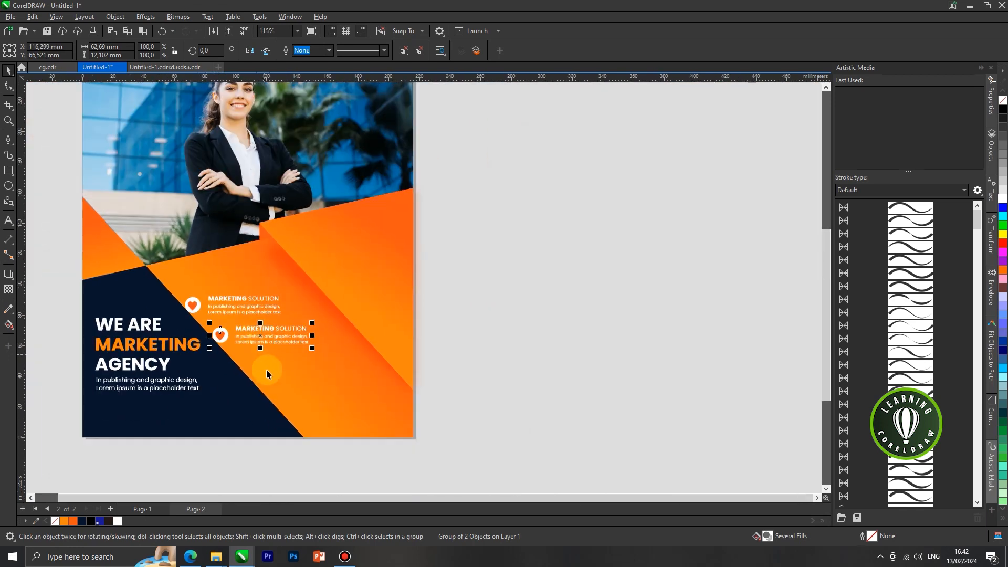
Step: Place two more copies of the item diagonally downward along the navy edge, making four items in total
scroll(258, 362, up, 1)
drag(200, 329, 261, 393)
right_click(232, 363)
right_click(261, 393)
scroll(227, 424, down, 2)
drag(307, 299, 325, 270)
Step: Distribute the centers of the four MARKETING SOLUTION items evenly, both horizontally and vertically
drag(192, 427, 329, 276)
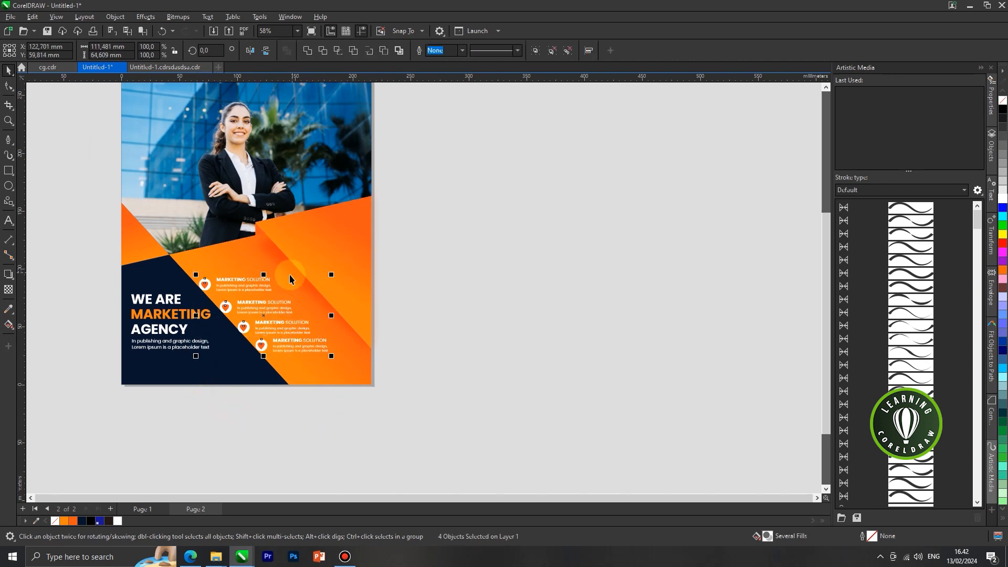
key(shift+e)
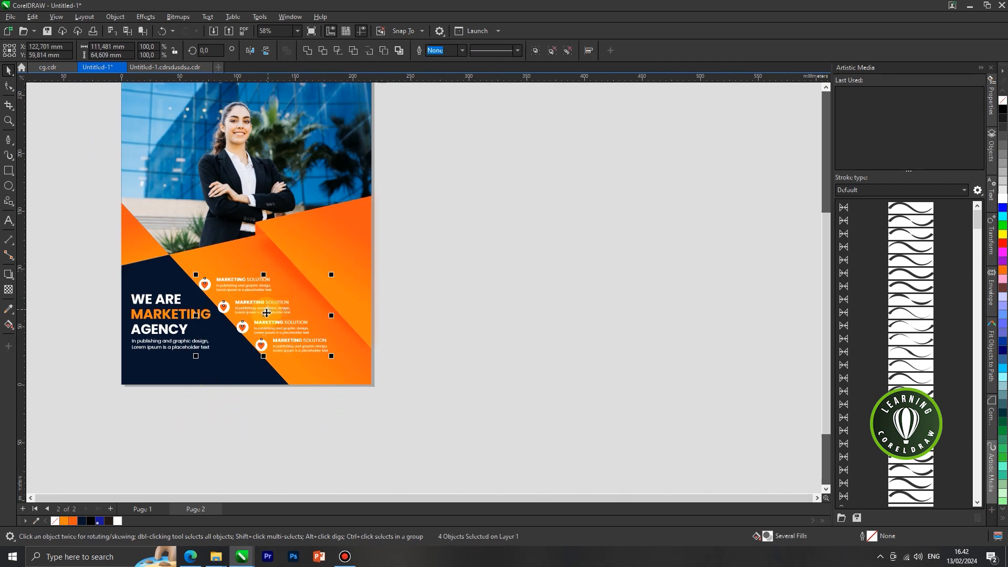
scroll(273, 303, up, 2)
scroll(264, 305, up, 1)
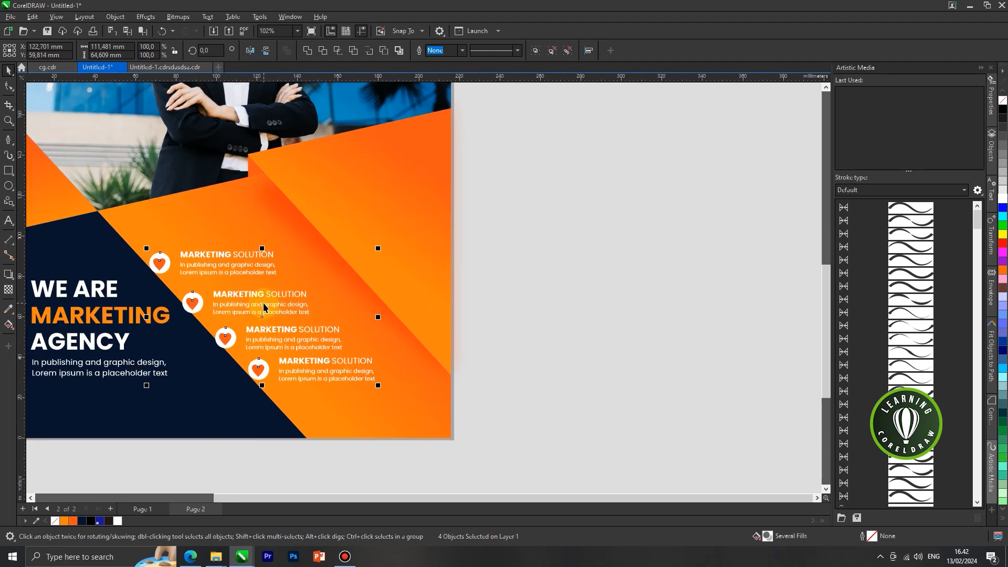
key(shift)
key(shift+c)
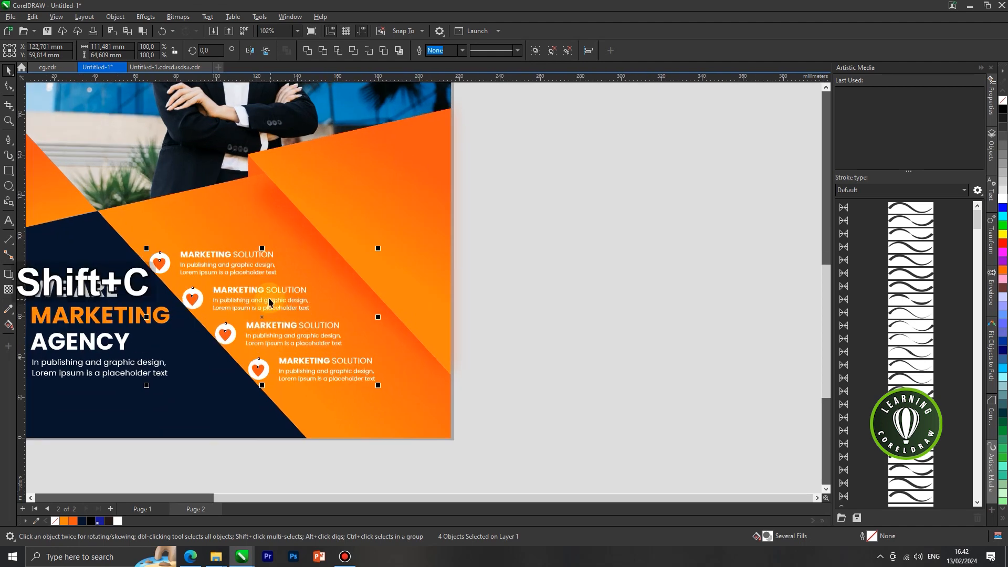
Step: Enlarge the four items to about 115.5 × 66.9 mm overall and move them slightly up and right, away from the navy edge
drag(263, 293, 277, 283)
drag(393, 378, 402, 382)
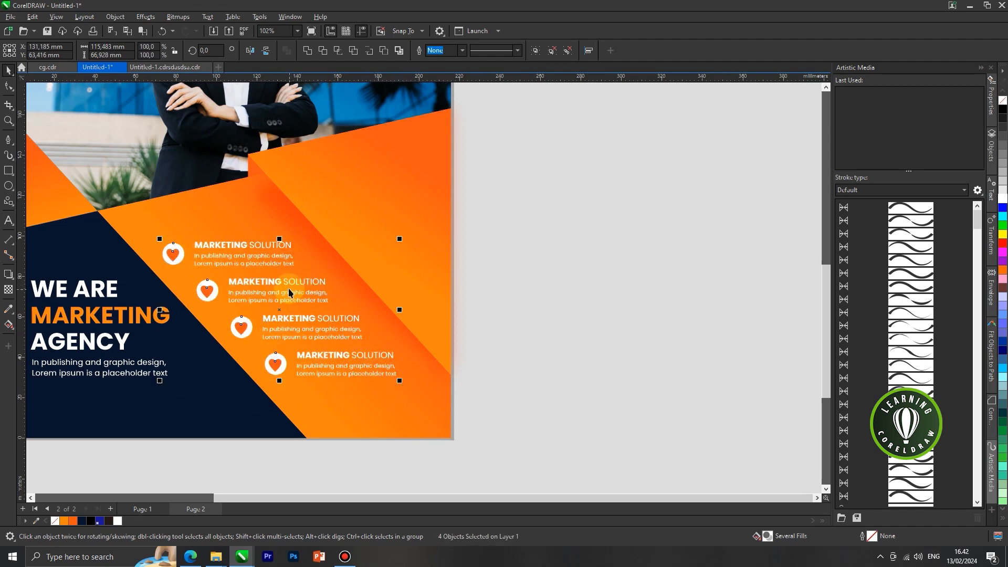
drag(285, 285, 281, 277)
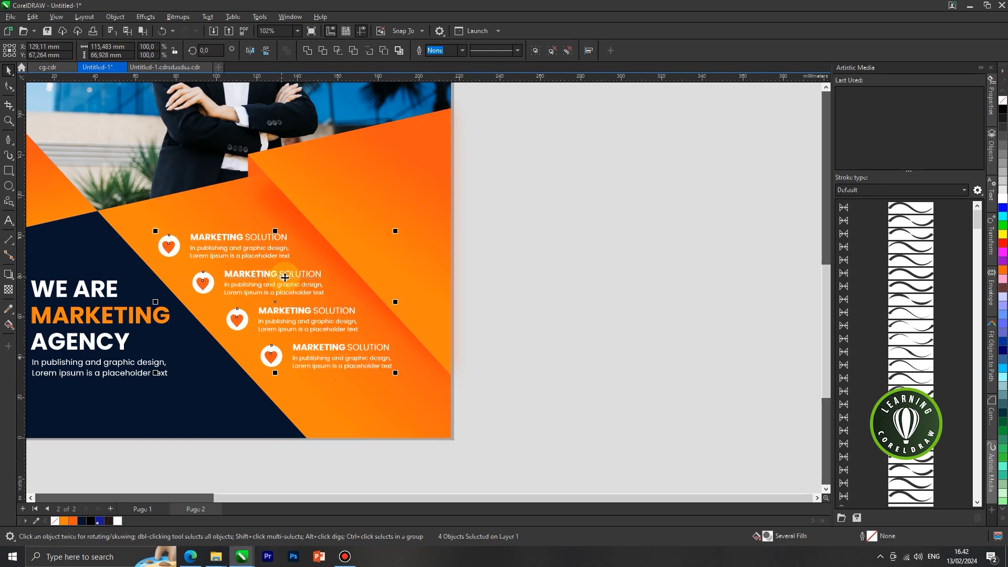
scroll(304, 294, down, 2)
scroll(309, 301, down, 1)
click(90, 231)
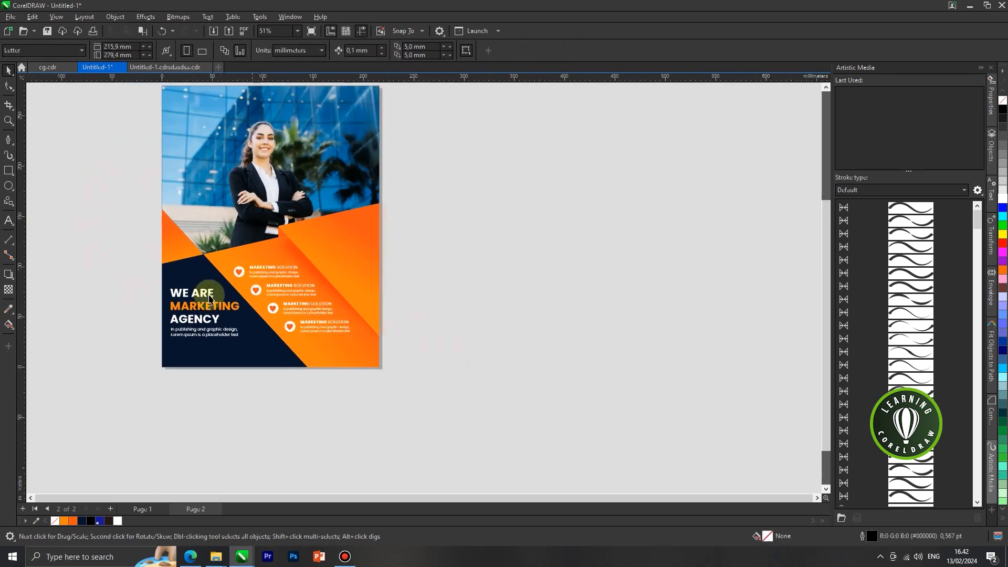
Step: Move the WE ARE MARKETING AGENCY heading and its description about 3 mm down and 1 mm right within the navy shape
scroll(200, 273, up, 1)
drag(113, 272, 272, 373)
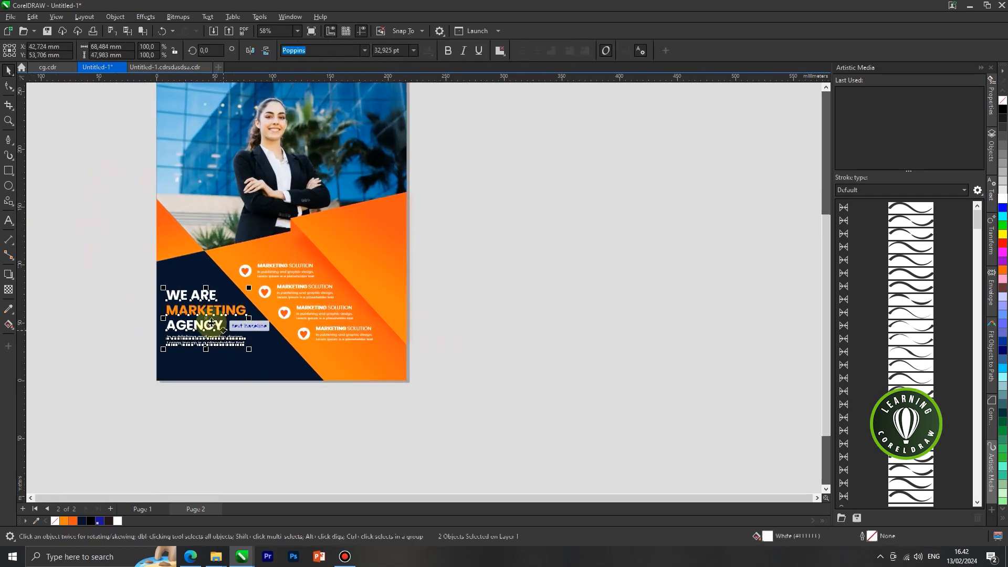
scroll(216, 326, up, 1)
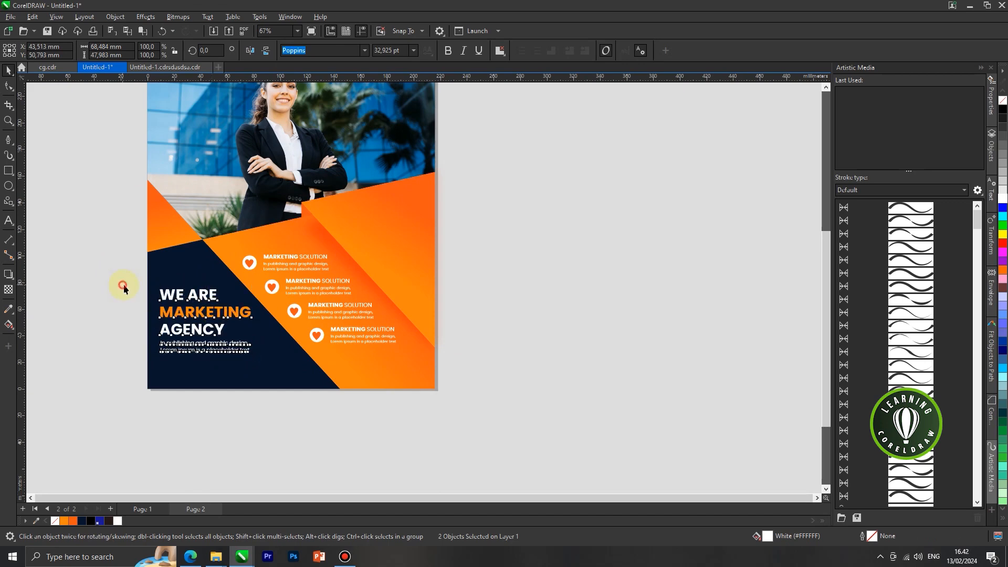
click(121, 286)
scroll(437, 415, down, 4)
scroll(444, 306, up, 3)
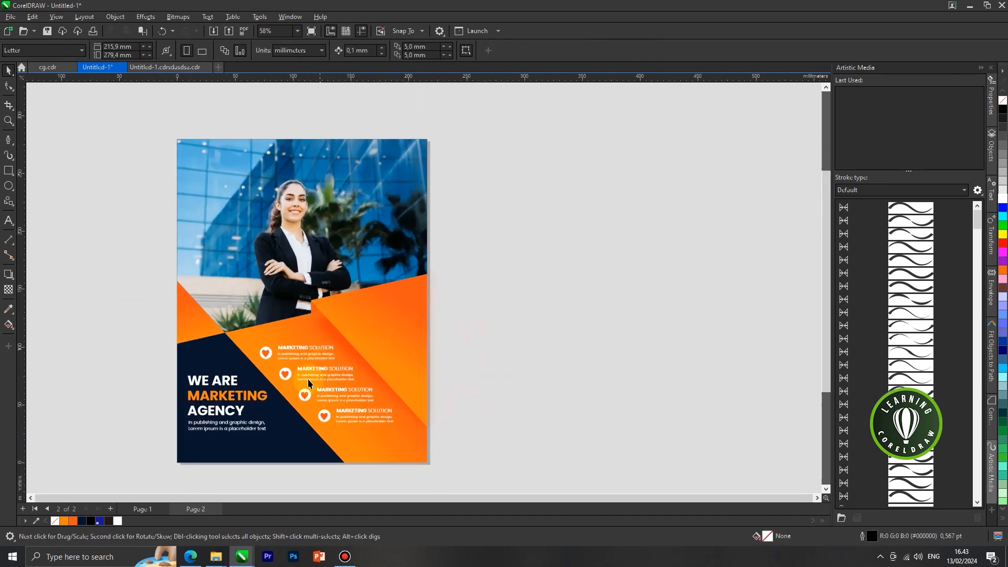
Step: Paste the white Learning CorelDRAW logo and position it on the orange shape below the photo's right side
key(ctrl+v)
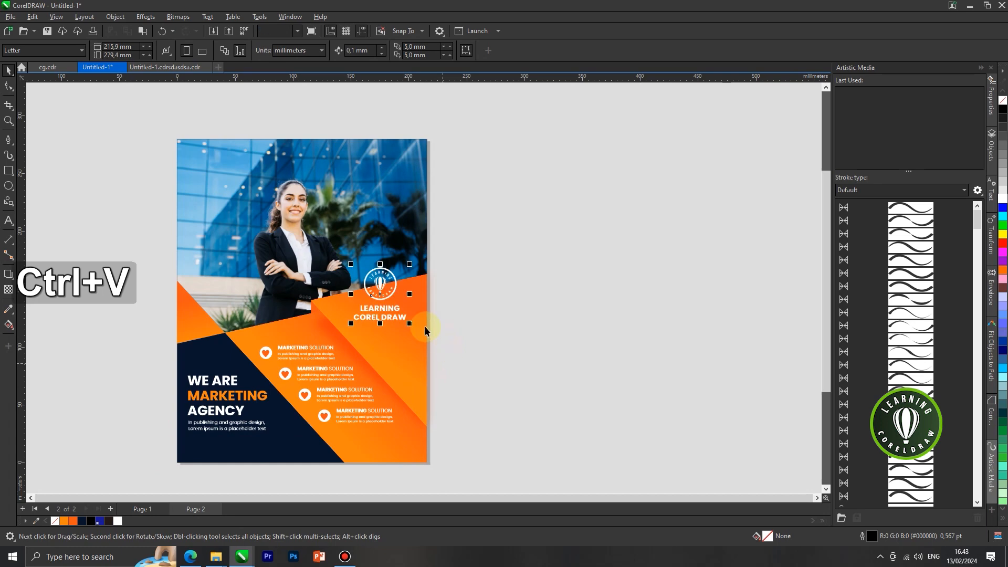
drag(385, 300, 395, 327)
click(494, 330)
scroll(332, 337, down, 3)
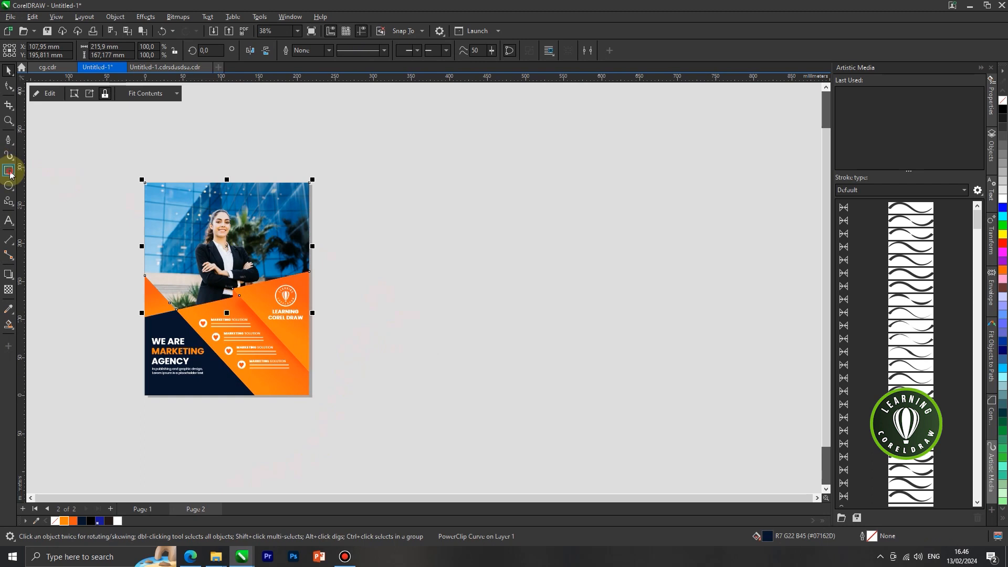
Step: Draw a rectangle covering the whole flyer page, 215.9 × 279.4 mm
click(8, 171)
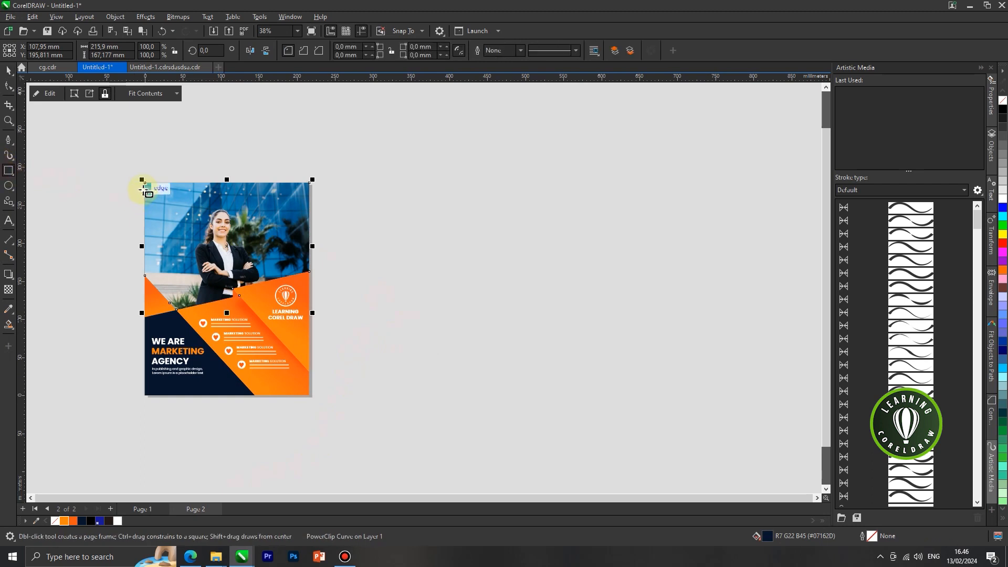
drag(143, 181, 308, 395)
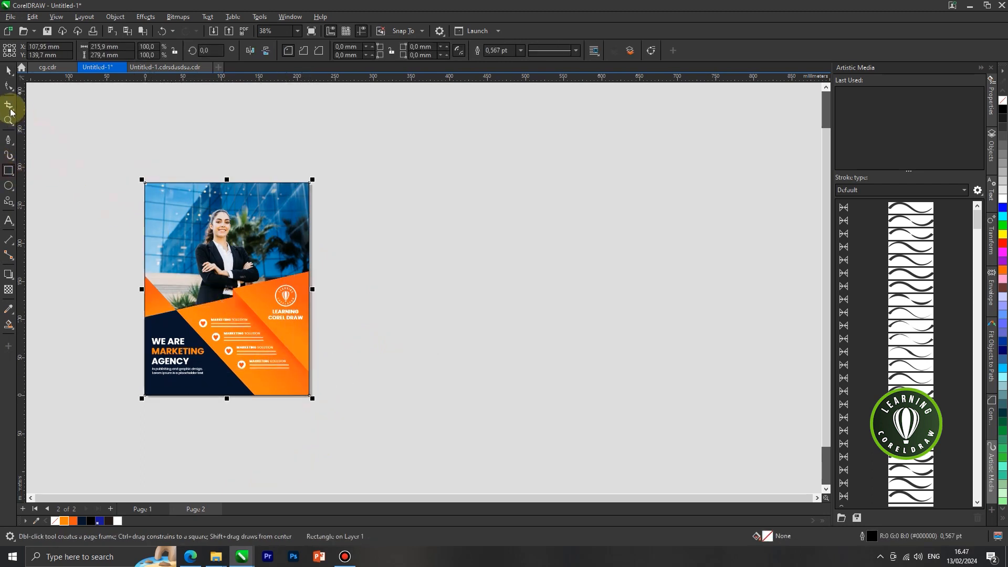
click(8, 70)
Step: Move the page-sized rectangle to the right of the flyer, level with it and flush against its right edge
drag(205, 214, 435, 243)
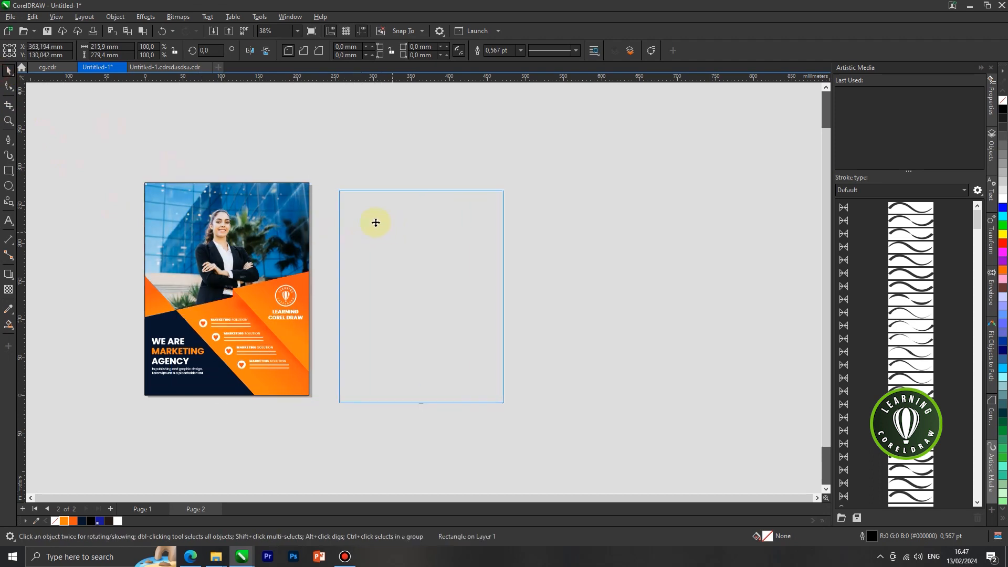
scroll(340, 201, up, 1)
drag(338, 201, 303, 181)
scroll(302, 175, up, 1)
drag(308, 186, 297, 183)
scroll(315, 199, down, 2)
click(450, 280)
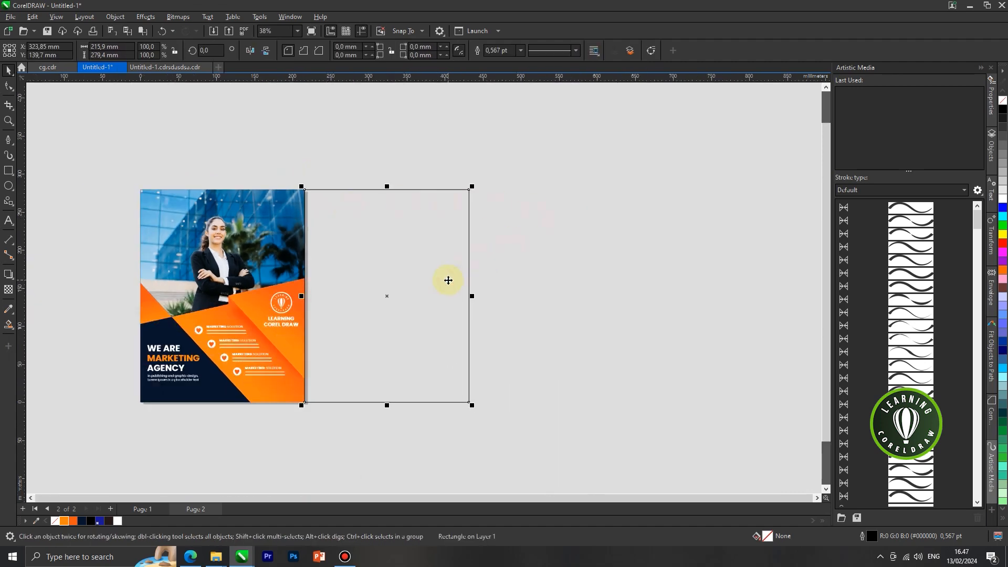
Step: Draw a straight guide line about 239 mm wide and 36 mm high, rising across the second page with the Pen tool
click(9, 139)
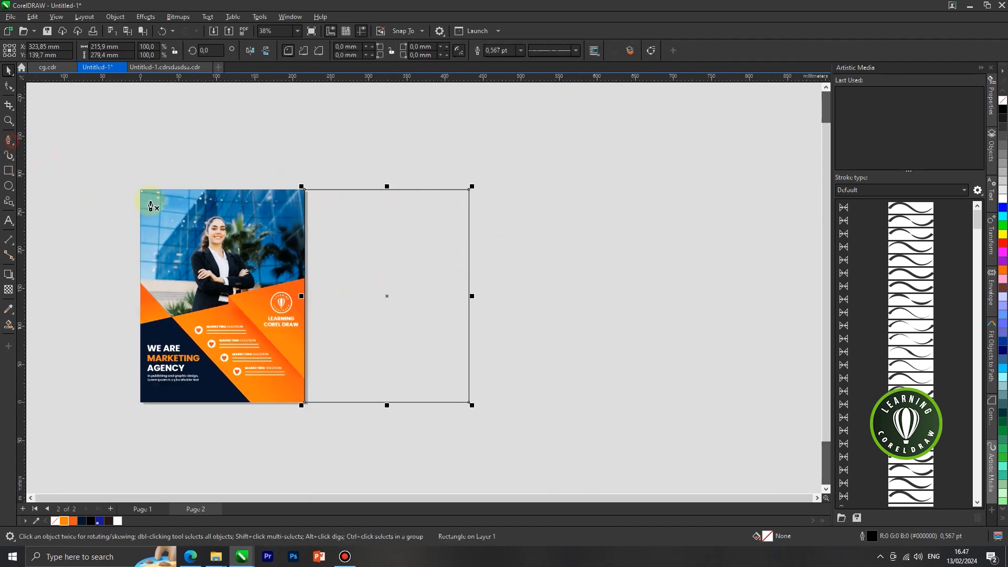
click(300, 308)
click(483, 284)
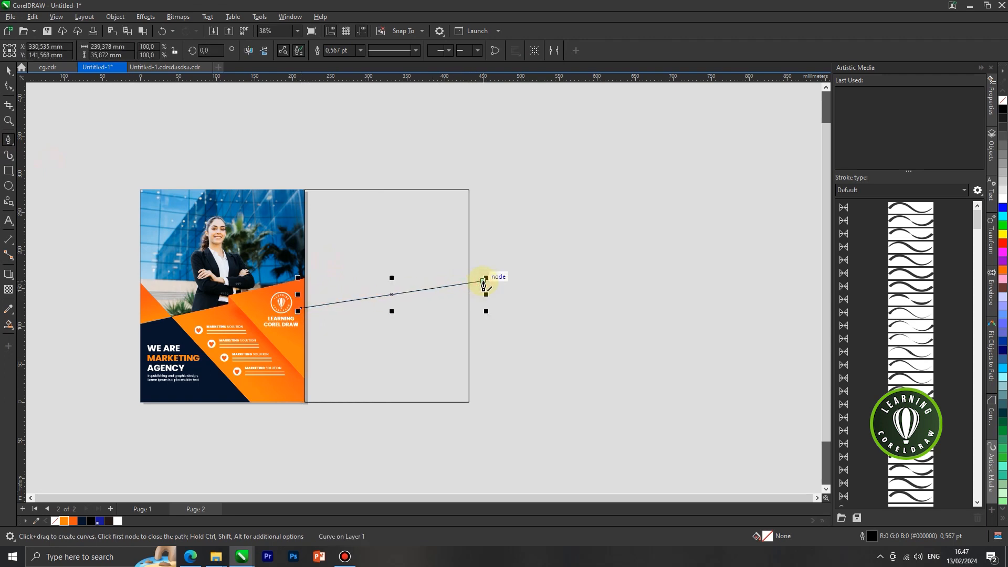
key(Escape)
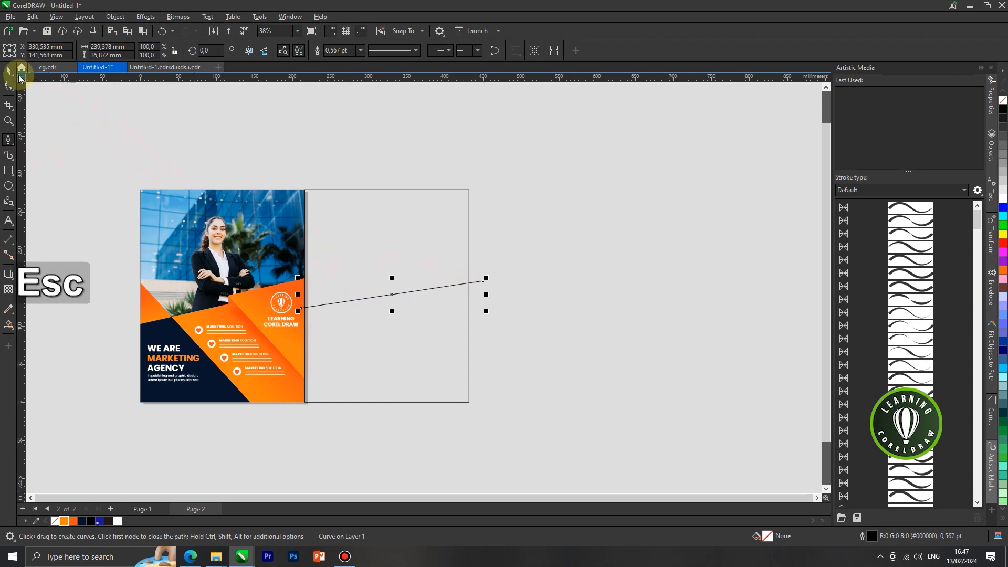
Step: Enlarge the rising guide line very slightly and rotate it a little counterclockwise for a steeper slope across the second page
key(space)
scroll(291, 304, up, 1)
drag(300, 317, 298, 316)
click(491, 284)
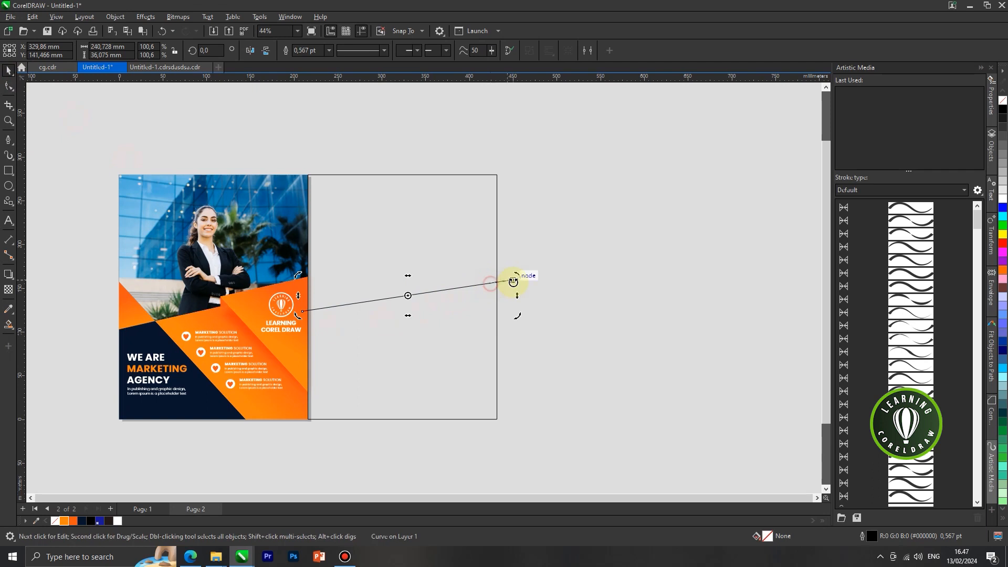
drag(514, 277, 512, 271)
click(468, 290)
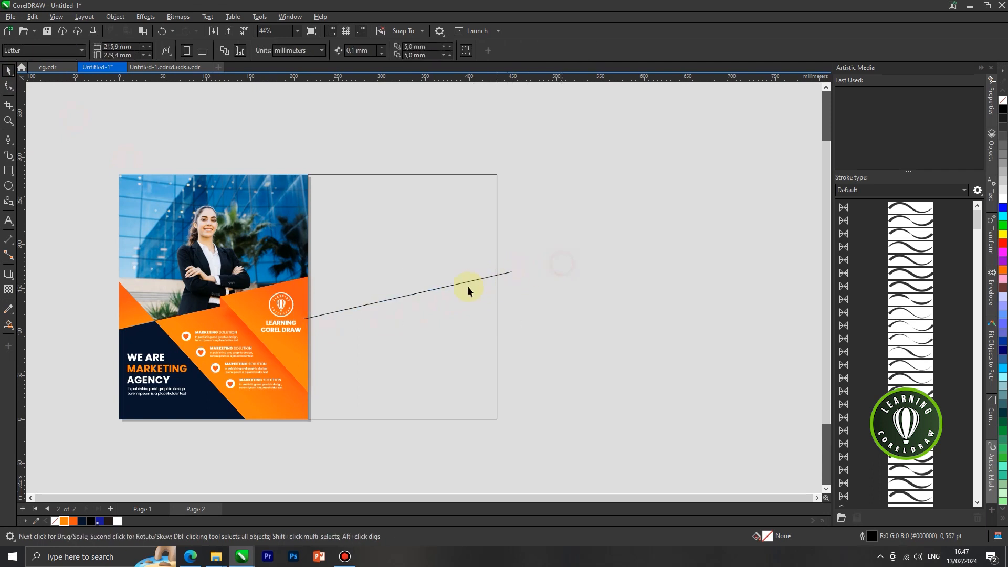
click(438, 290)
drag(438, 300, 437, 301)
click(375, 304)
scroll(361, 307, up, 1)
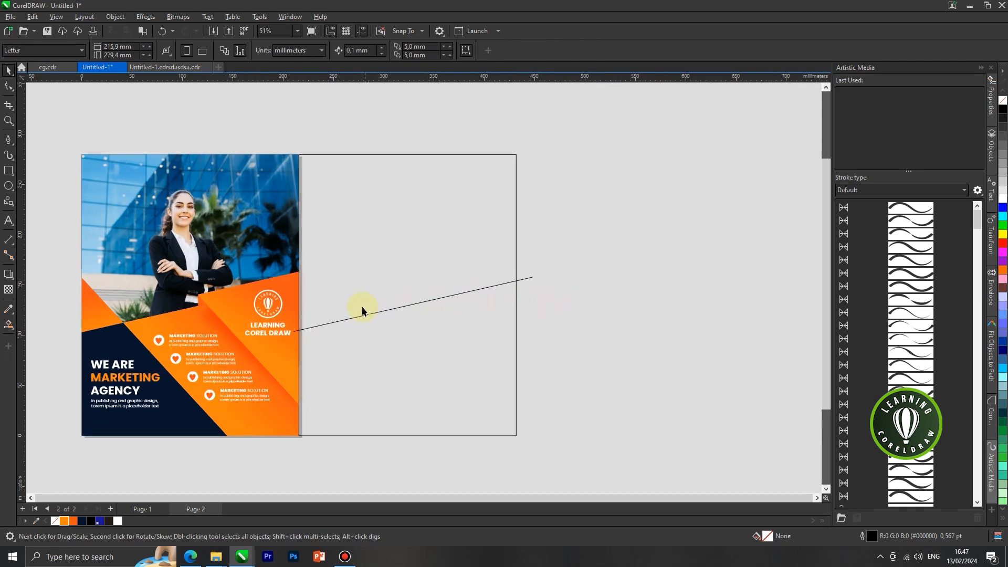
Step: Draw a closed four-sided outline about 140 × 106 mm straddling the flyer's right edge, with one corner pointing into the second page
click(9, 141)
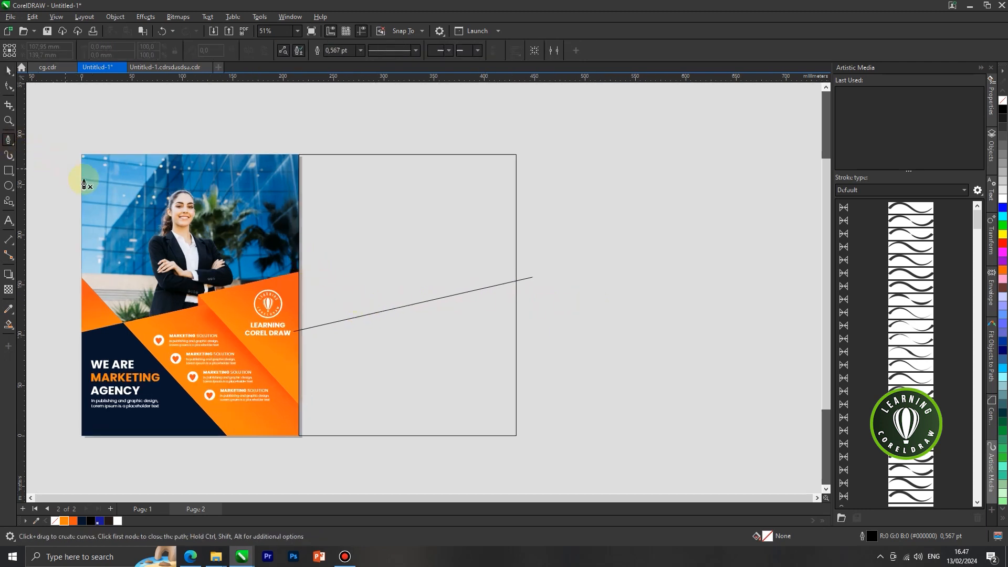
click(297, 284)
click(396, 344)
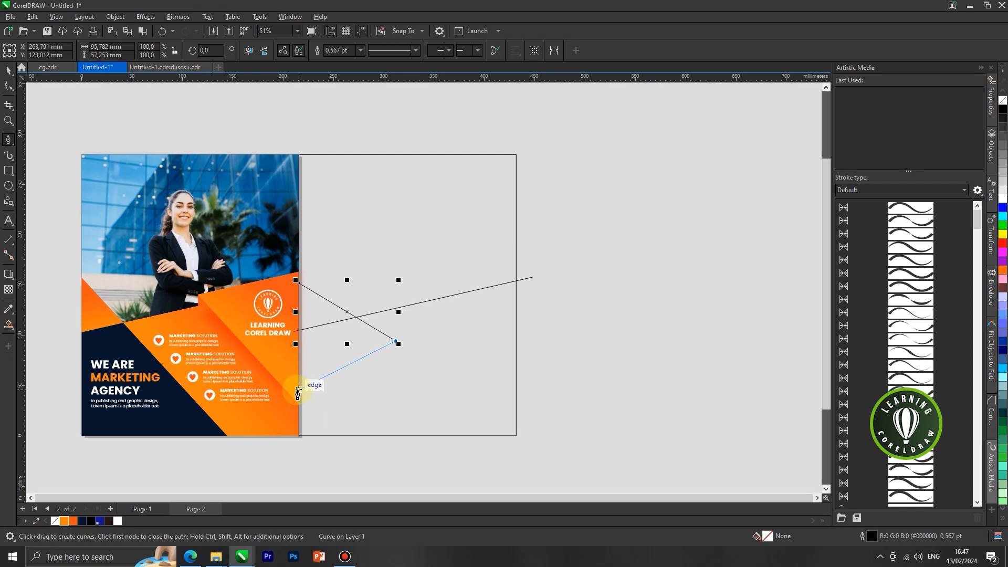
click(296, 389)
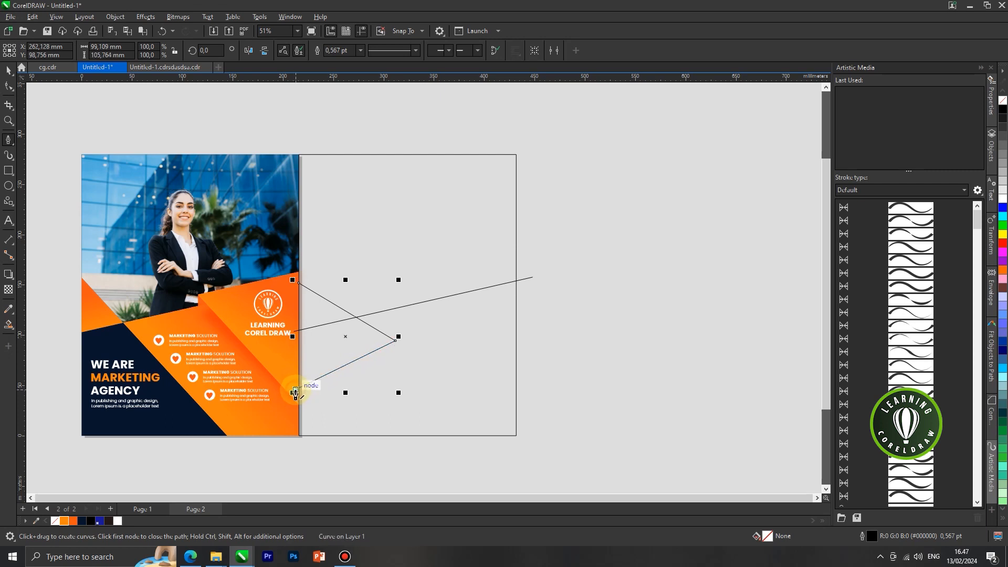
click(254, 299)
click(299, 283)
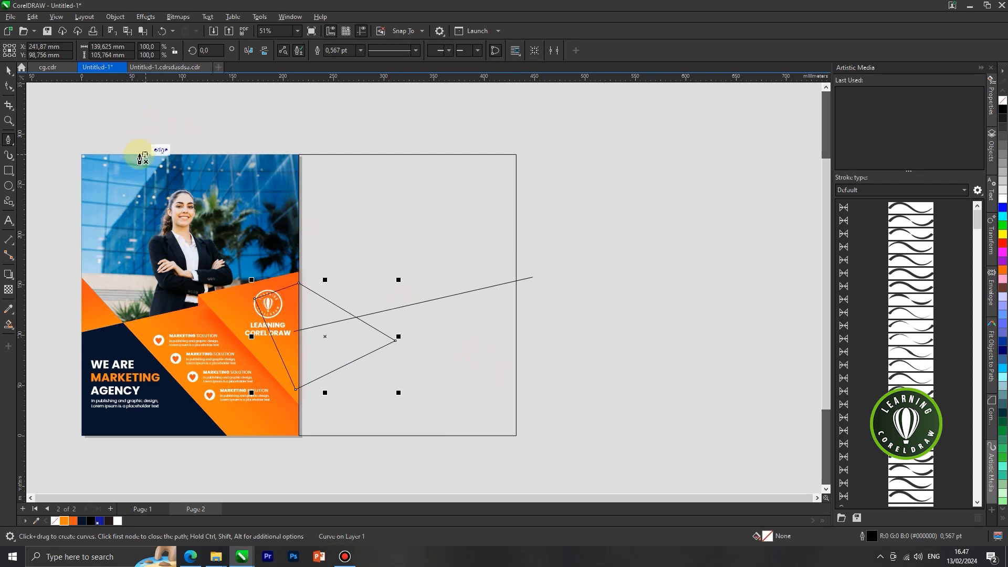
click(8, 70)
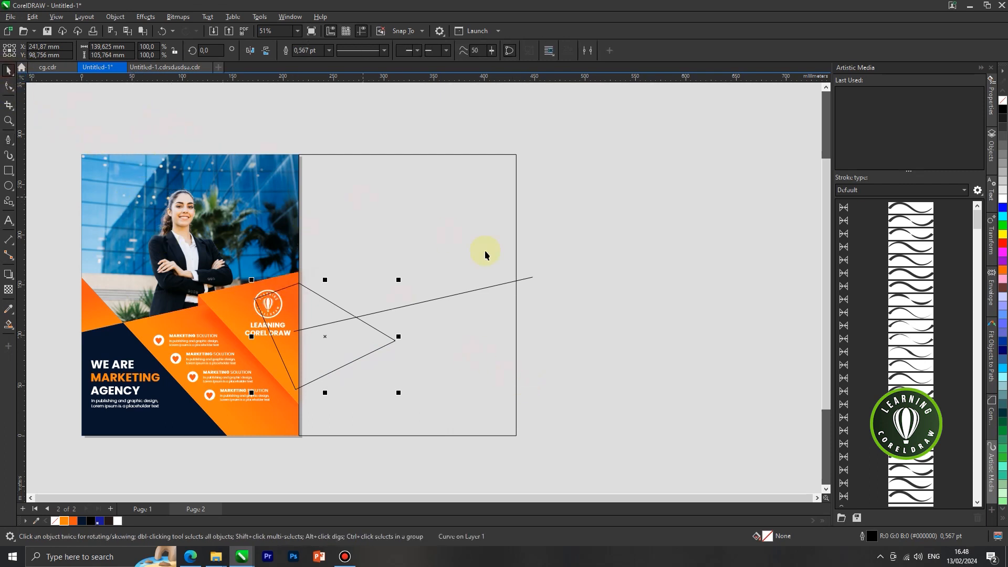
click(570, 266)
Step: Draw a diagonal guide line about 172 × 190 mm descending from the second page's top edge past its right edge
click(10, 140)
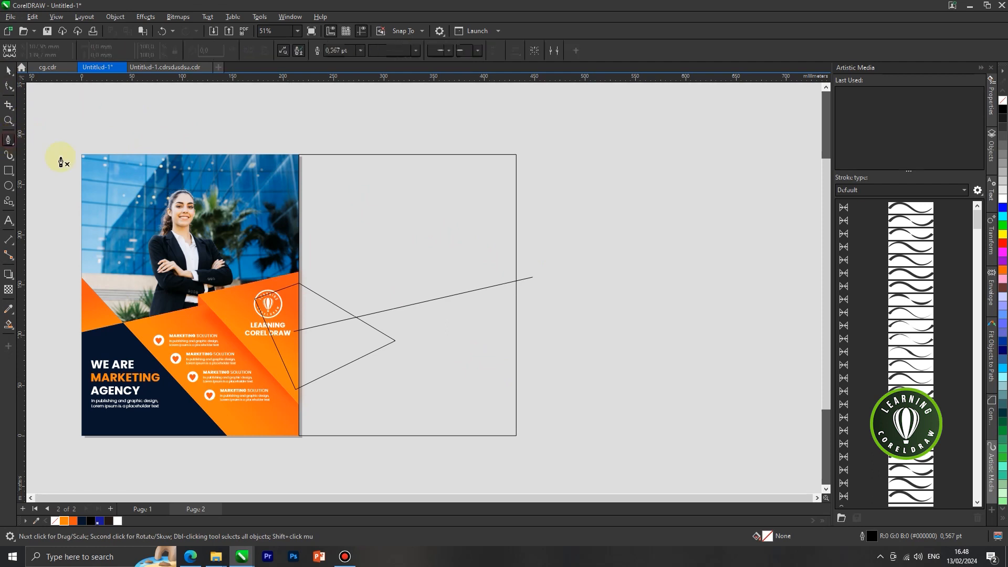
click(352, 152)
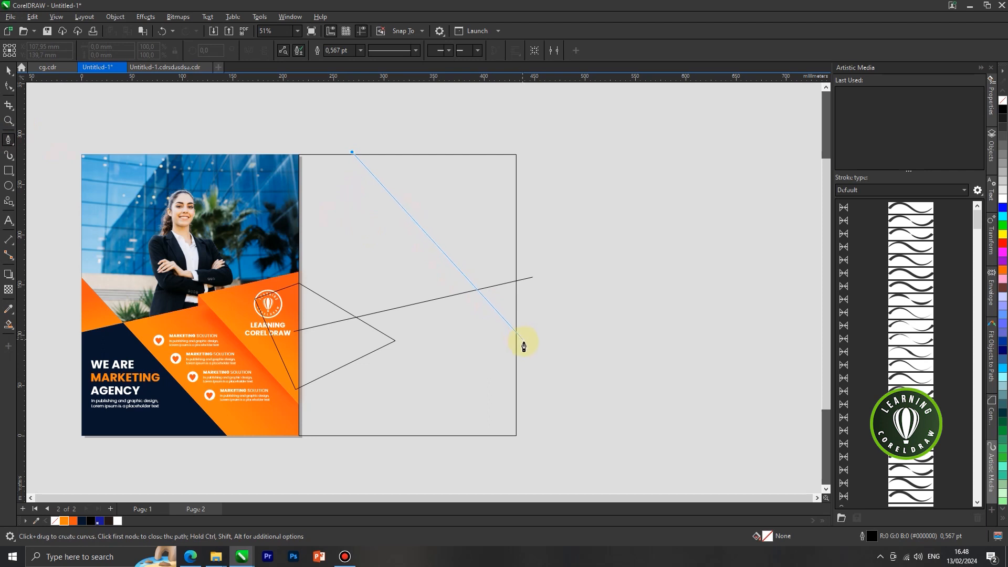
double_click(525, 347)
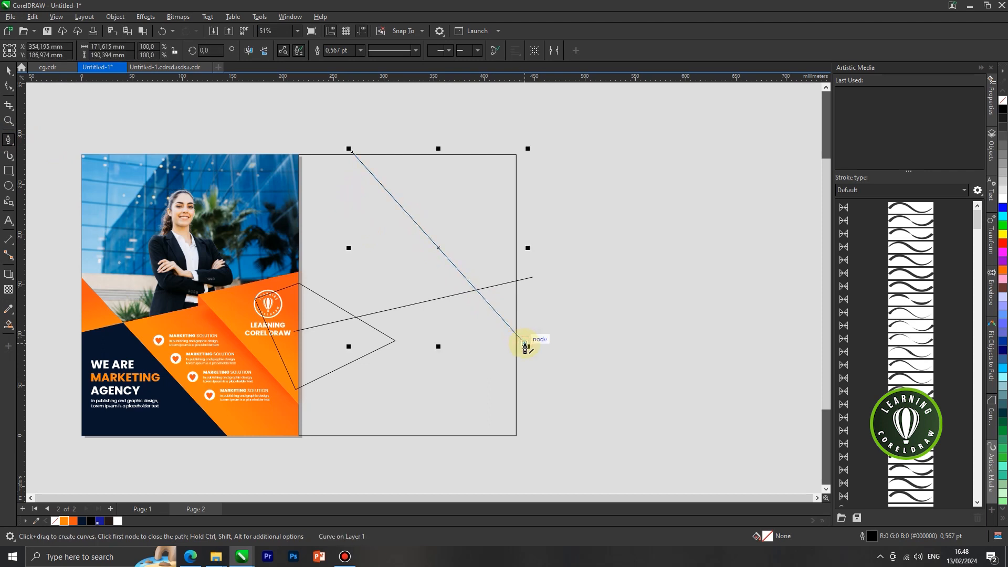
key(Escape)
Step: Draw a short line from above the rising guide line down to the right corner of the four-sided outline
scroll(382, 312, up, 1)
click(416, 284)
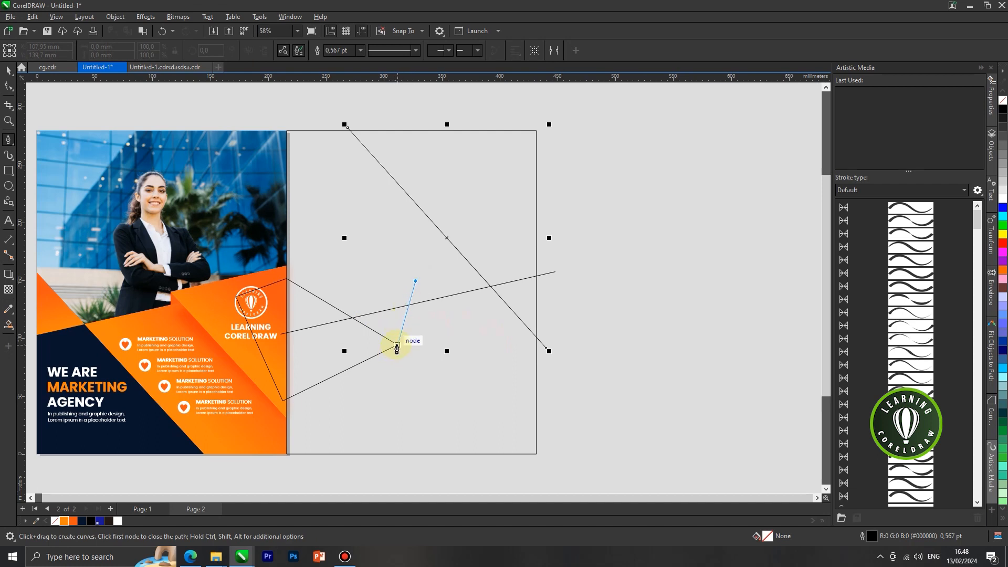
click(396, 347)
key(Escape)
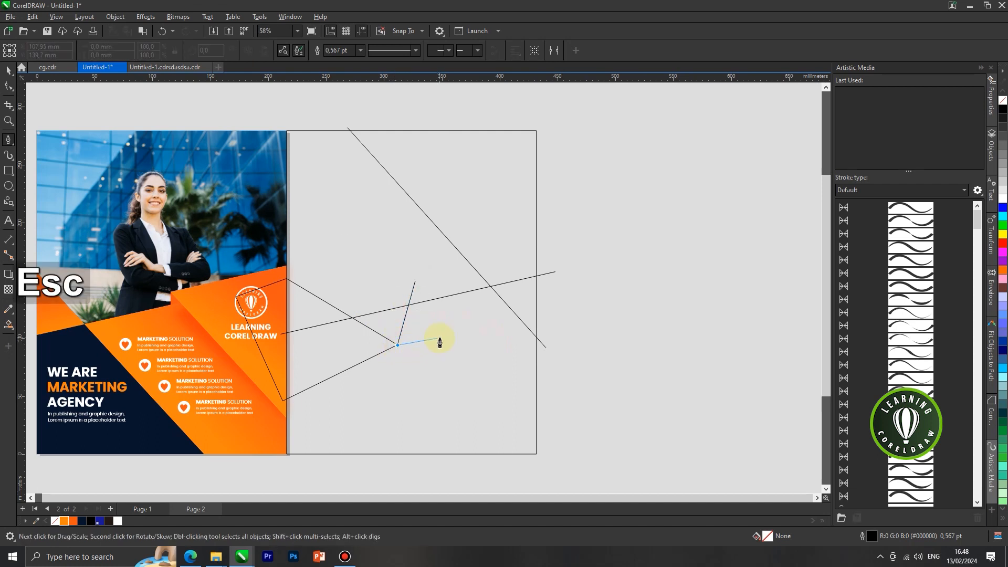
key(Escape)
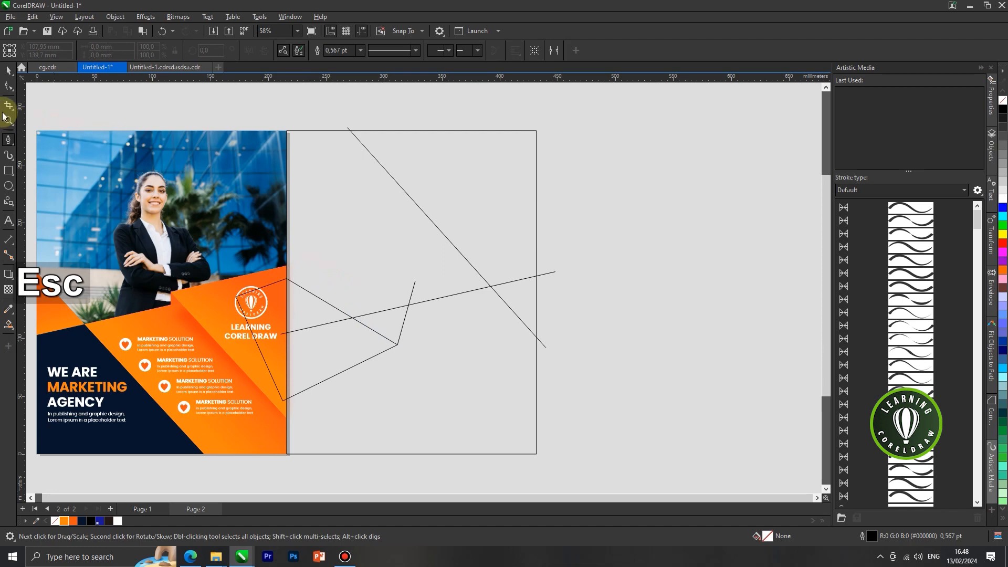
click(8, 70)
Step: Nudge the four-sided outline's top node upward at the flyer's edge and move the short line's upper end to make it nearly vertical
scroll(408, 316, up, 1)
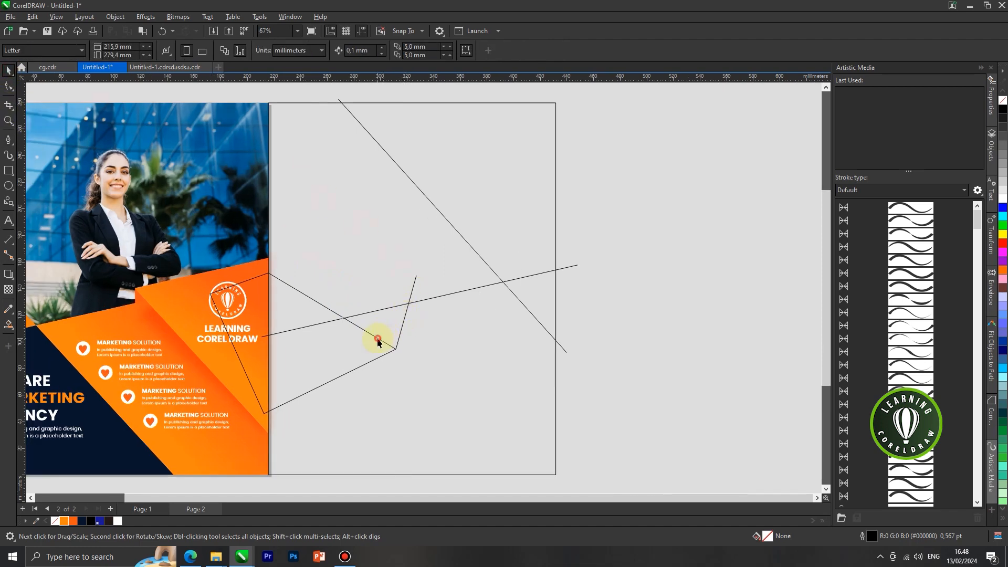
click(379, 339)
click(8, 86)
scroll(269, 272, up, 2)
mouse_move(268, 271)
mouse_down()
mouse_move(271, 242)
mouse_move(269, 268)
mouse_up()
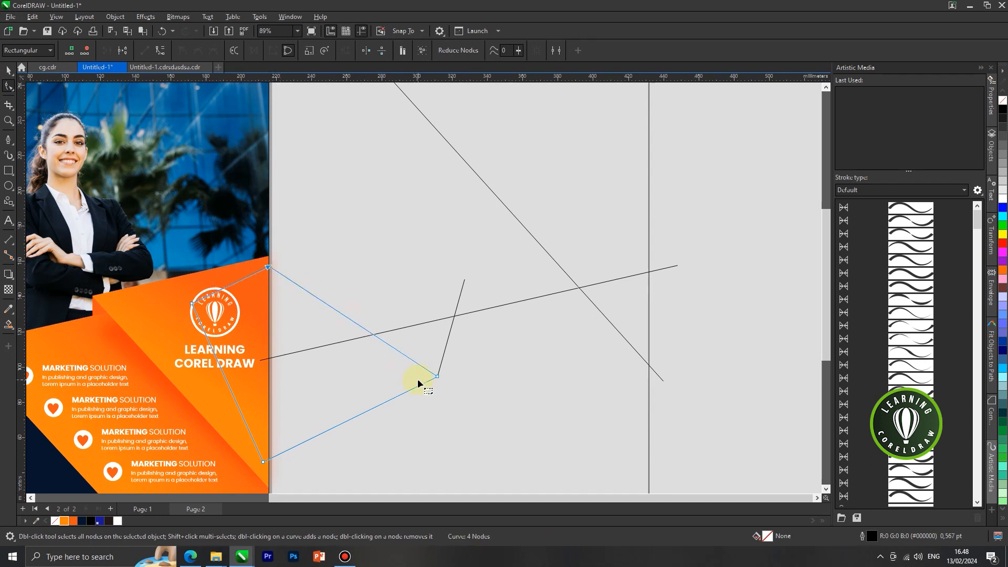
drag(438, 378, 421, 379)
click(437, 376)
drag(463, 278, 425, 286)
scroll(426, 286, down, 2)
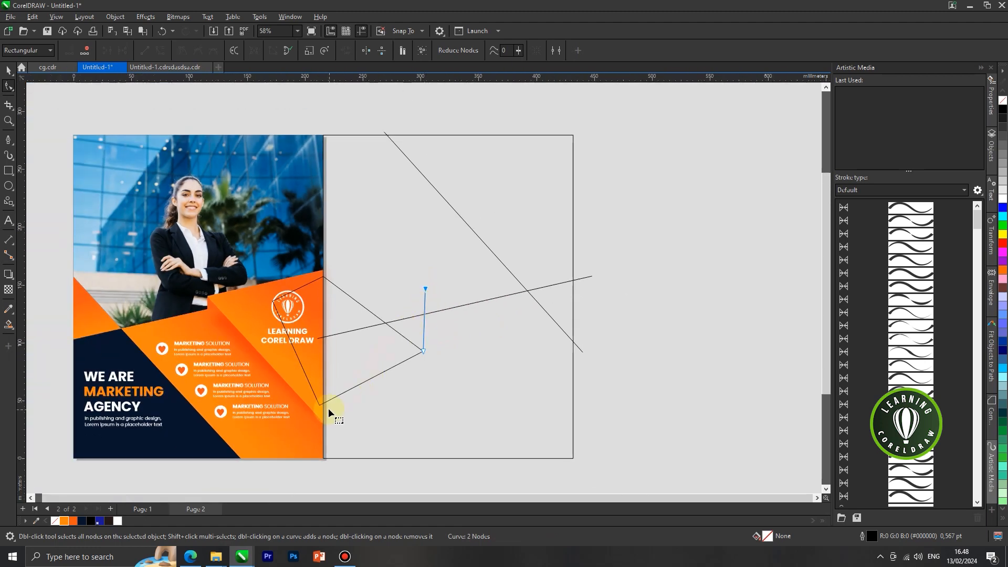
Step: Smart-fill the triangle beside the flyer, the wedge adjoining it and the second page's upper-right corner with navy
click(22, 323)
click(43, 335)
click(362, 359)
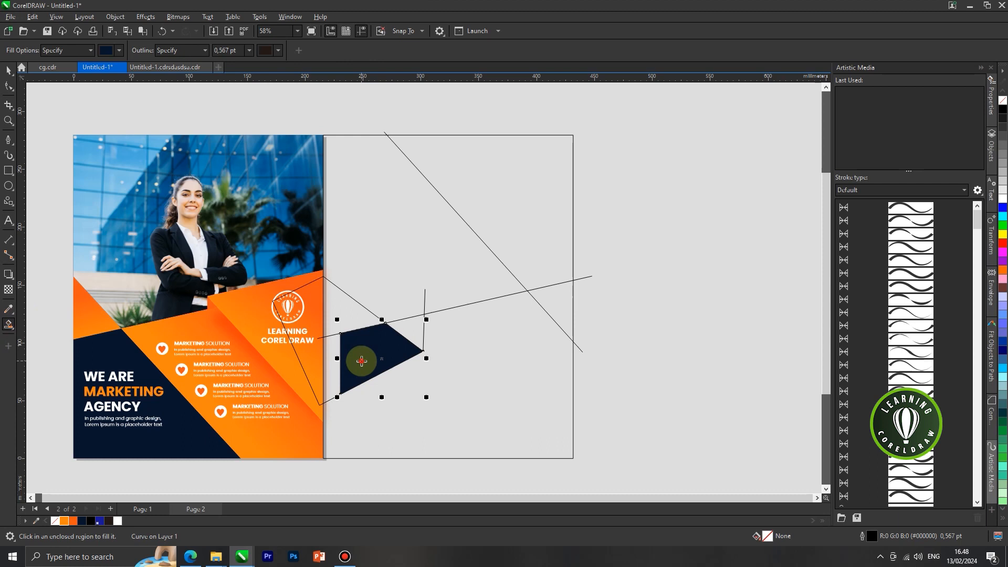
click(334, 315)
click(347, 317)
click(335, 353)
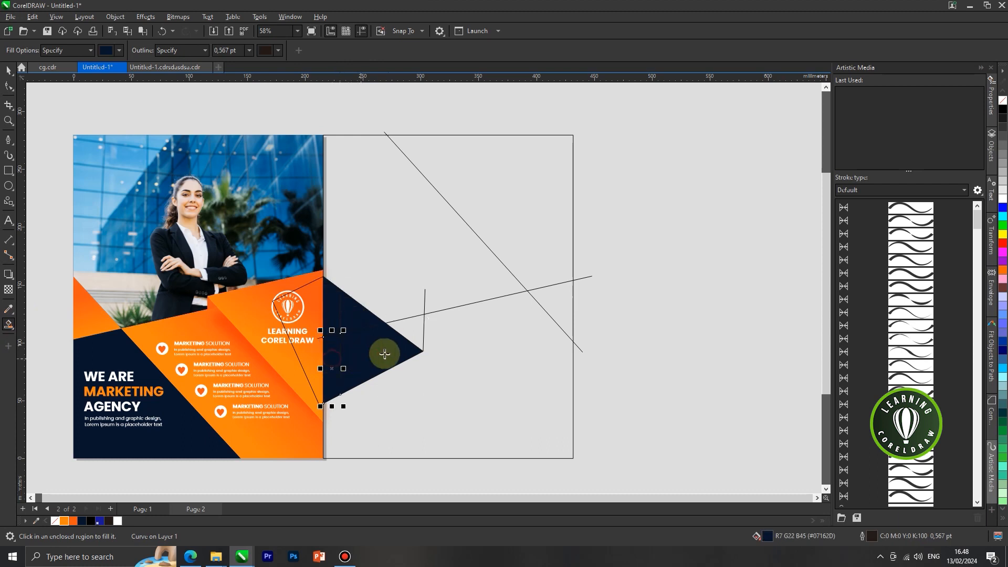
scroll(423, 329, up, 1)
click(420, 330)
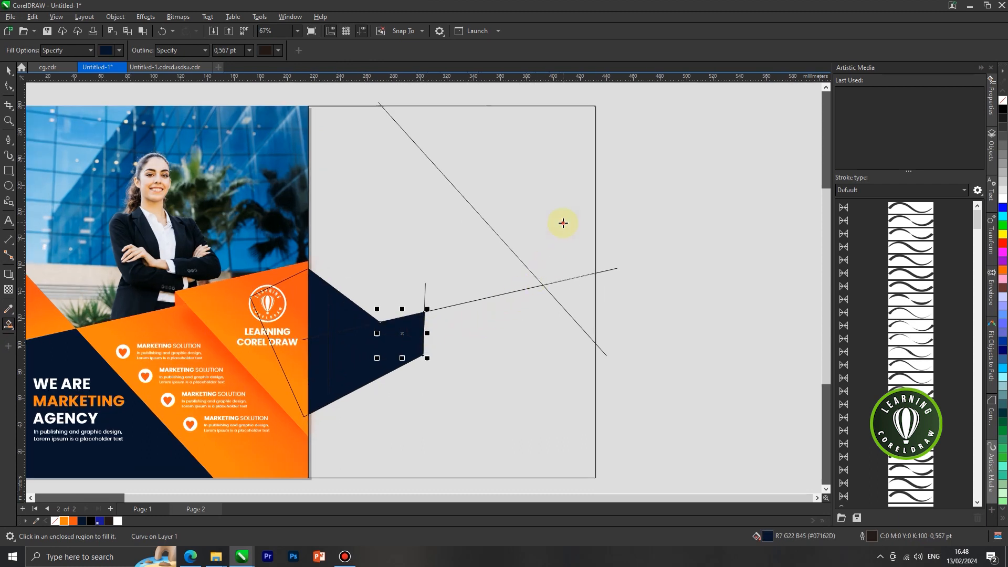
click(563, 223)
click(583, 290)
Step: Delete the four-sided guide outline straddling the flyer's right edge
click(8, 70)
click(334, 208)
click(298, 311)
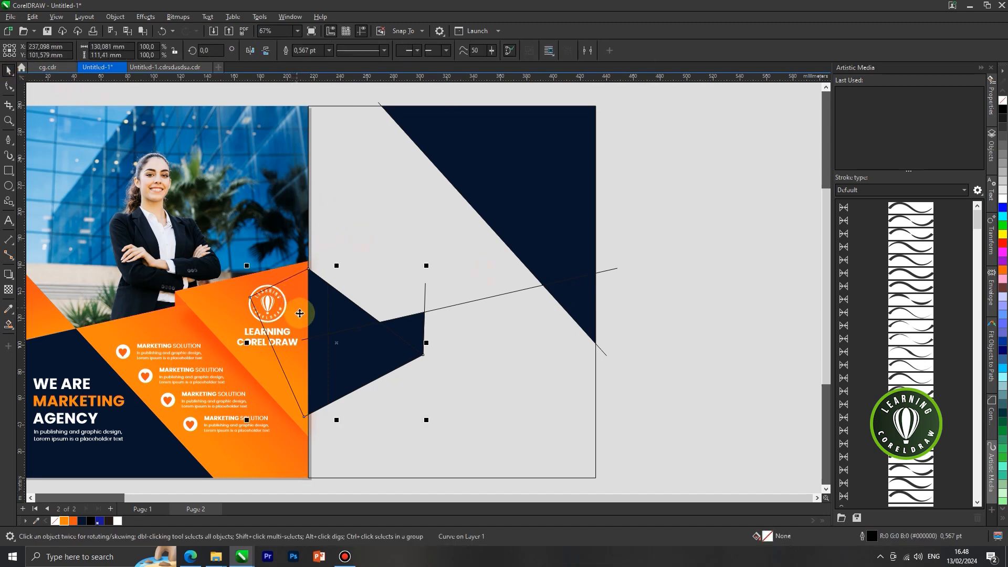
key(Delete)
Step: Try deleting the rising guide line and the short near-vertical line, and undo both deletions
click(313, 337)
key(Delete)
click(425, 300)
key(Delete)
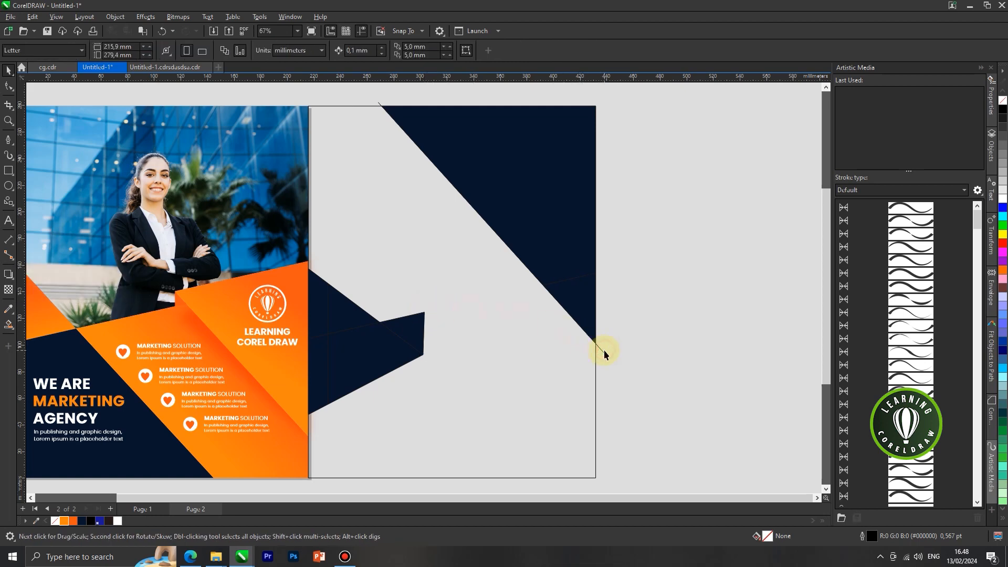
key(ctrl+z)
key(ctrl+z)
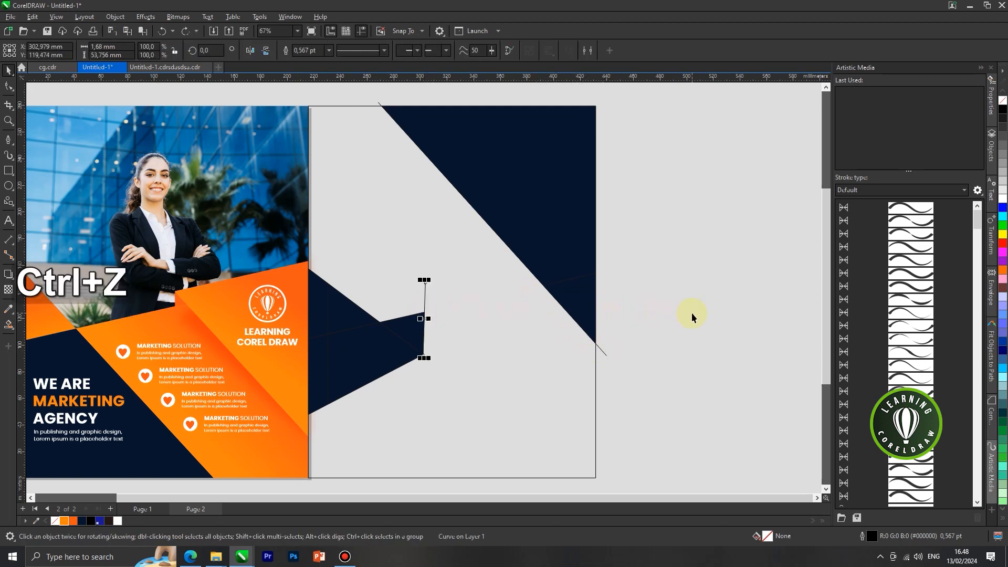
Step: Delete the short near-vertical line and the long diagonal guide line along the navy corner shape
click(424, 287)
key(Delete)
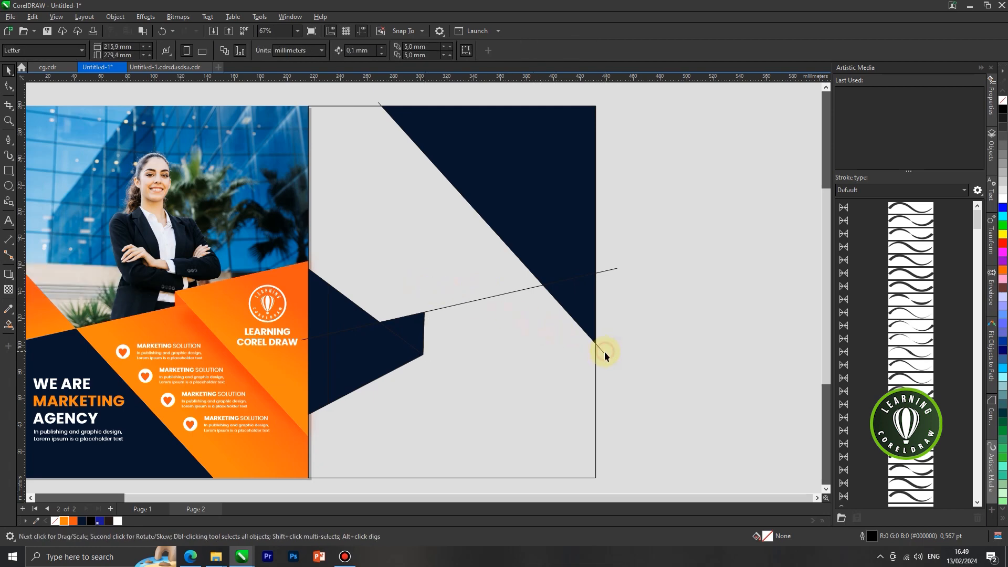
click(604, 351)
key(Delete)
Step: Weld the four navy pieces of the triangle beside the flyer into one shape, leaving the adjoining wedge separate
scroll(458, 282, down, 1)
scroll(458, 282, down, 1)
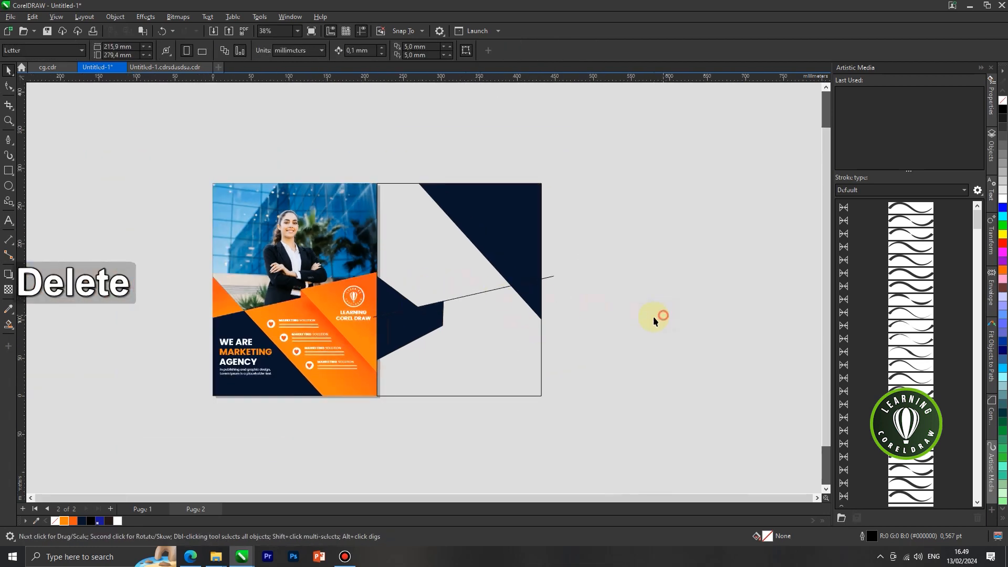
scroll(416, 316, up, 1)
scroll(380, 309, up, 6)
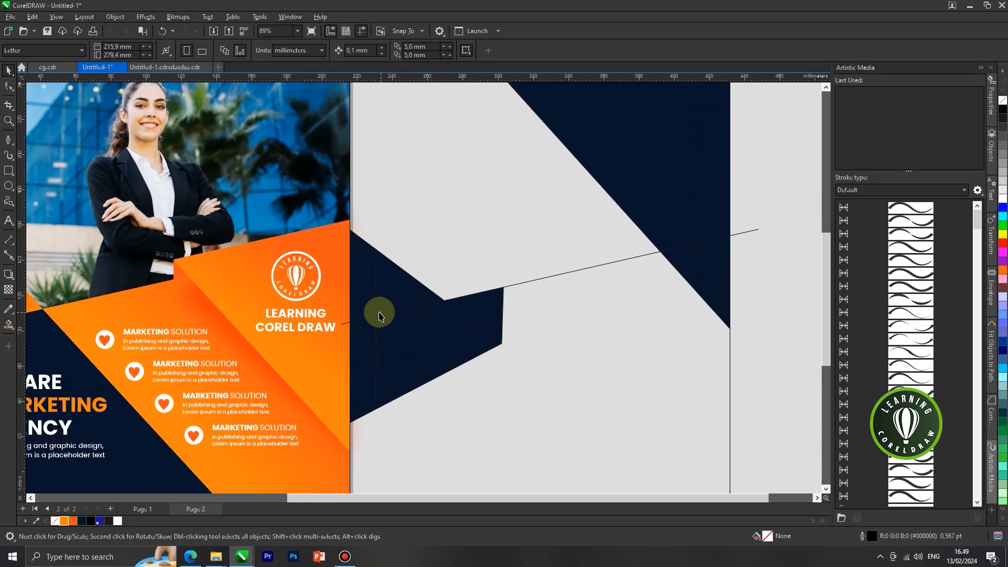
click(355, 288)
shift+click(402, 287)
shift+click(353, 367)
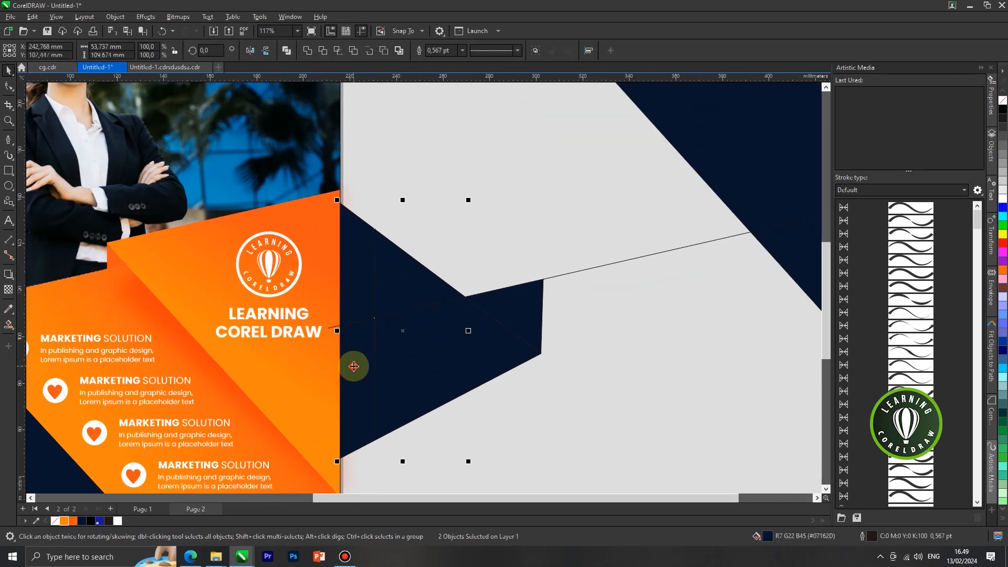
shift+click(434, 348)
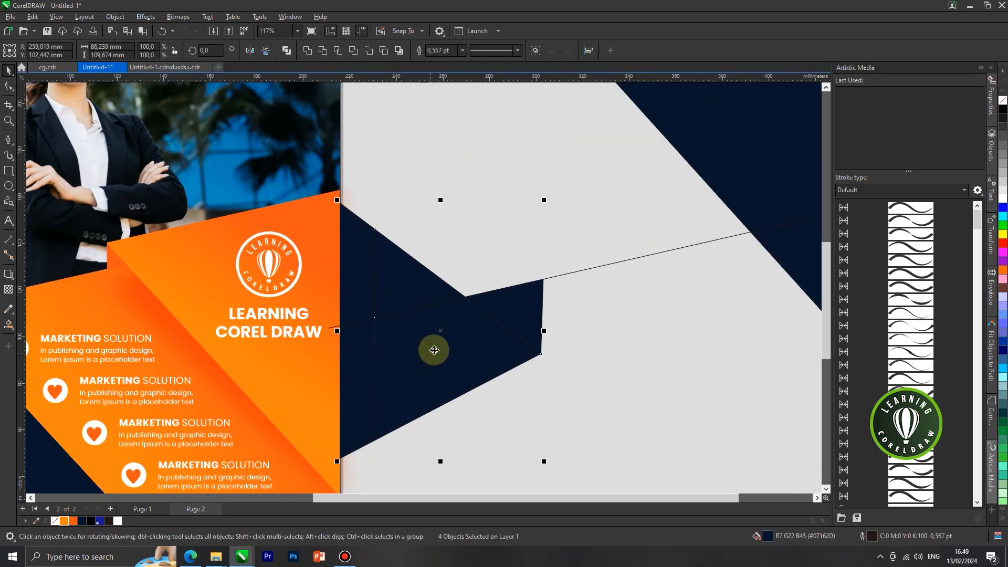
click(308, 55)
Step: Move the welded navy triangle toward the second page's lower right, and undo the move
scroll(380, 173, down, 2)
click(593, 347)
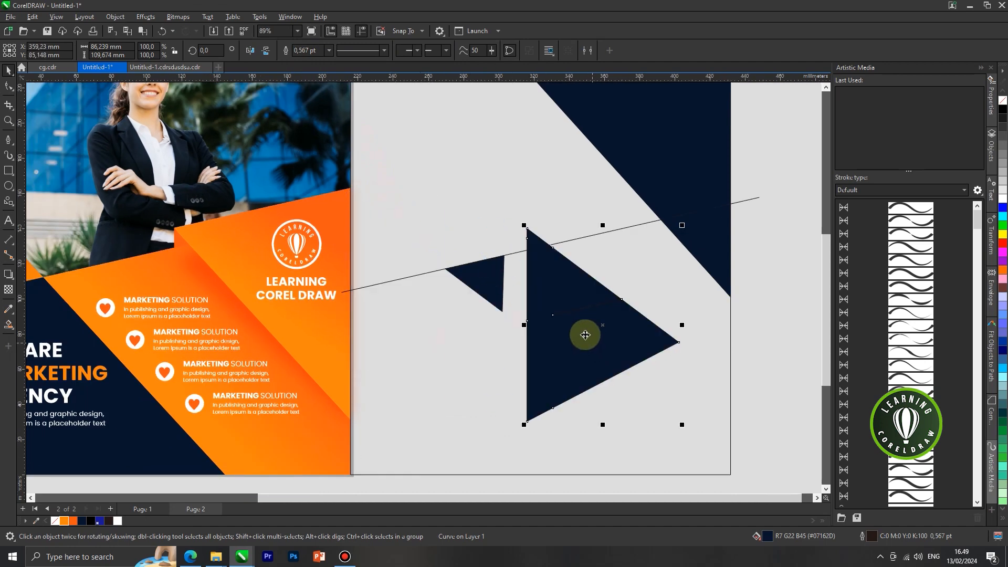
key(ctrl+z)
scroll(419, 269, up, 2)
right_click(419, 249)
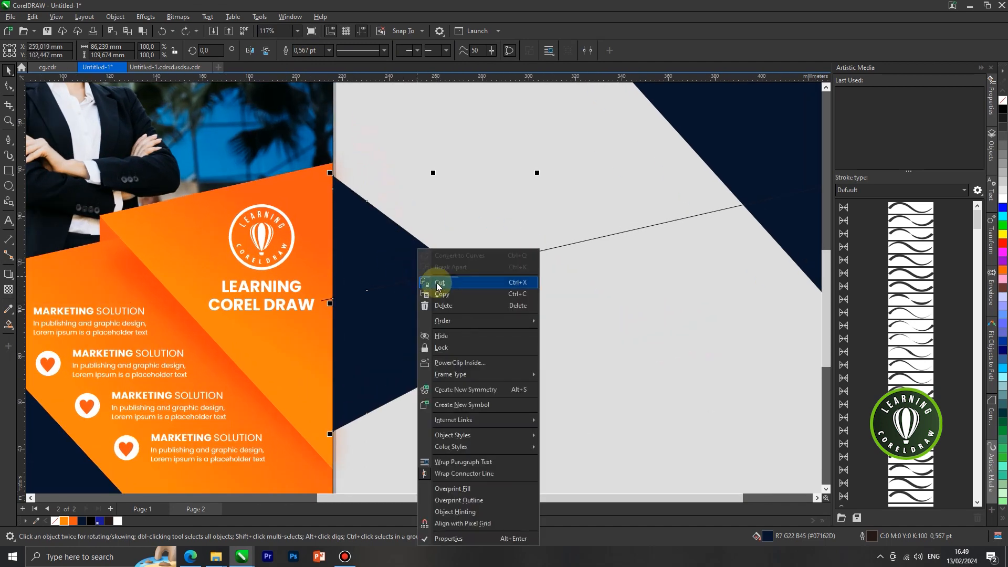
key(Escape)
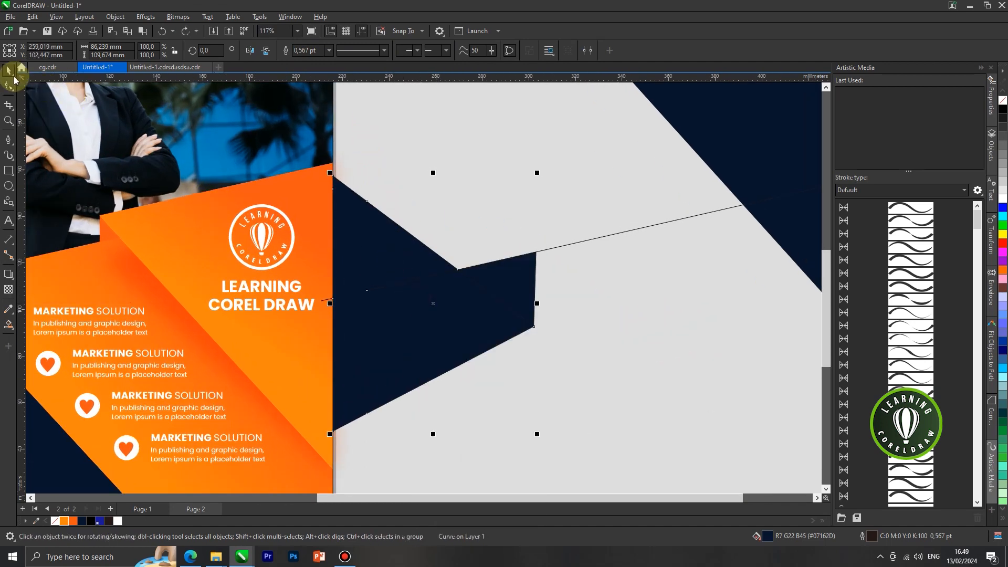
Step: Delete the two stray nodes on the welded navy shape beside the flyer so its upper edge runs straight
click(8, 86)
scroll(383, 279, up, 1)
click(364, 290)
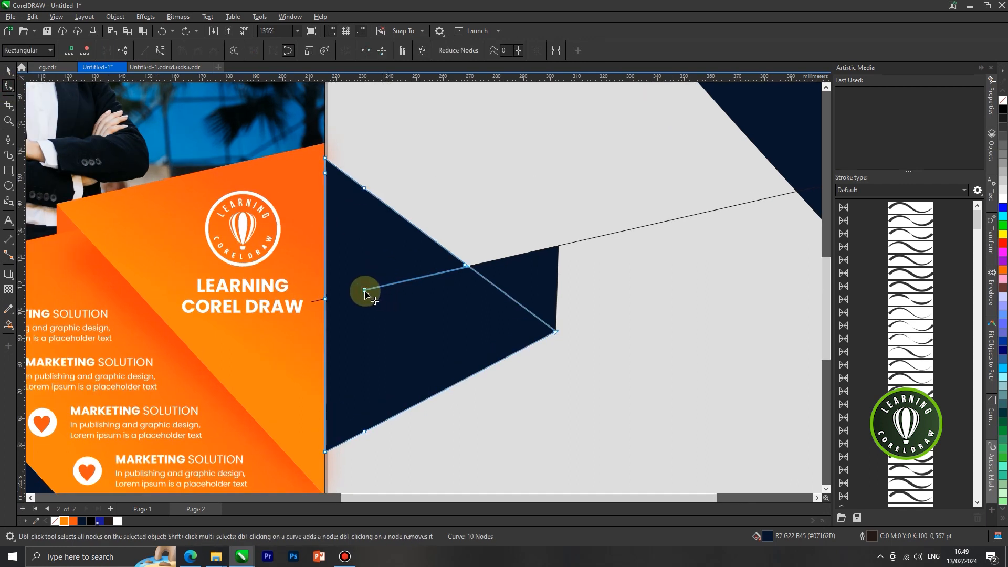
right_click(366, 292)
click(390, 309)
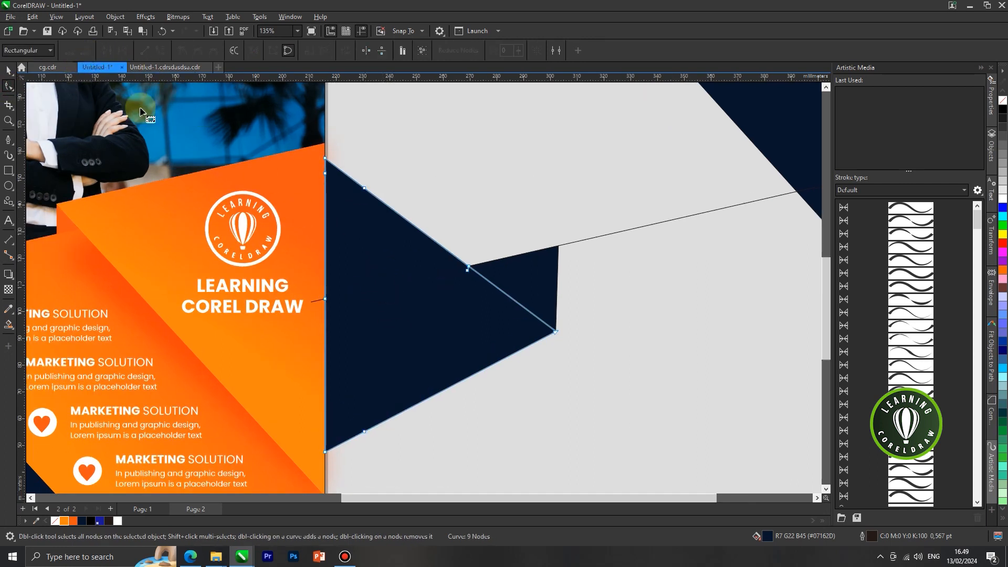
double_click(467, 271)
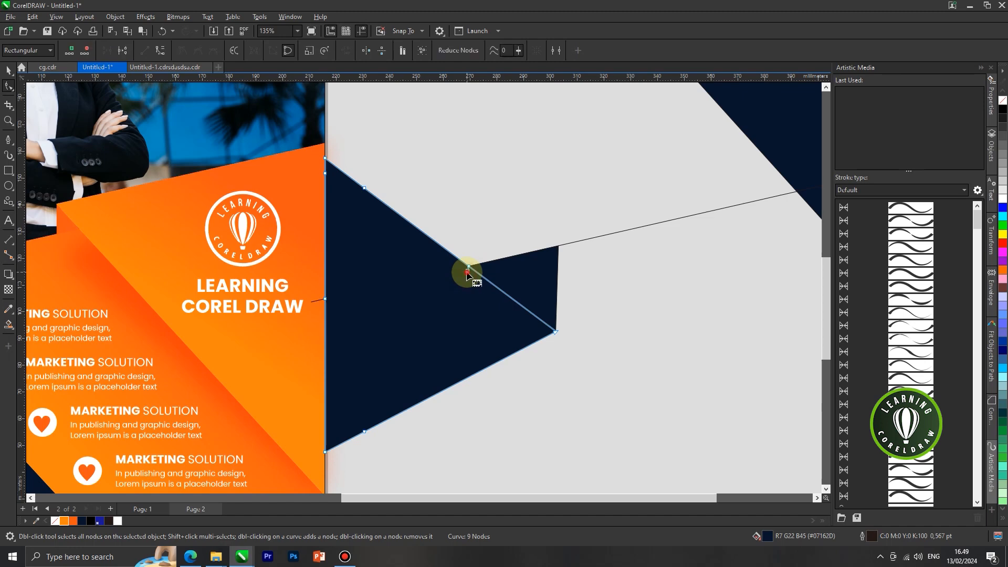
click(9, 70)
Step: Fill the cleaned-up navy triangle beside the flyer with dark orange #FE5714
scroll(421, 278, down, 4)
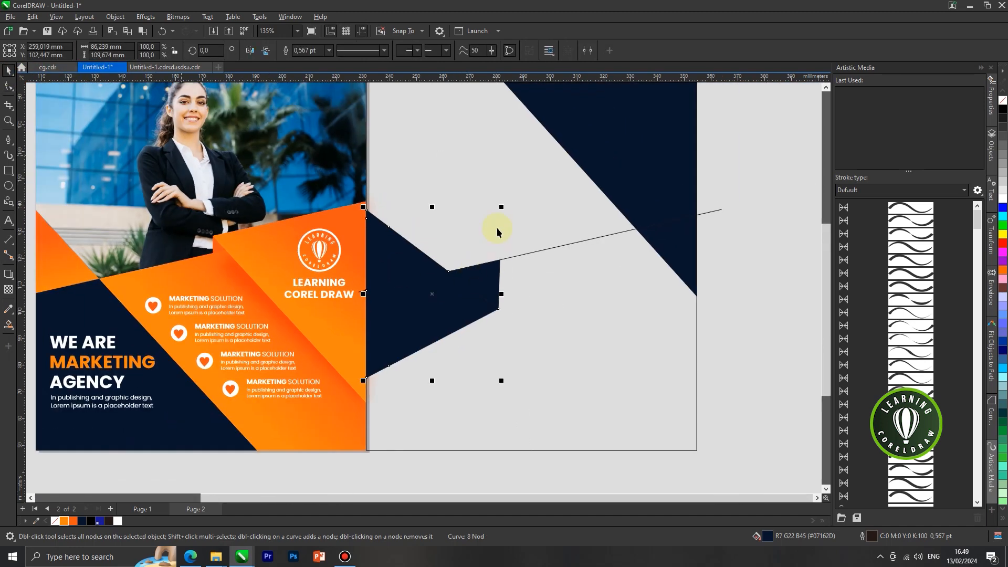
click(496, 222)
click(417, 280)
click(73, 521)
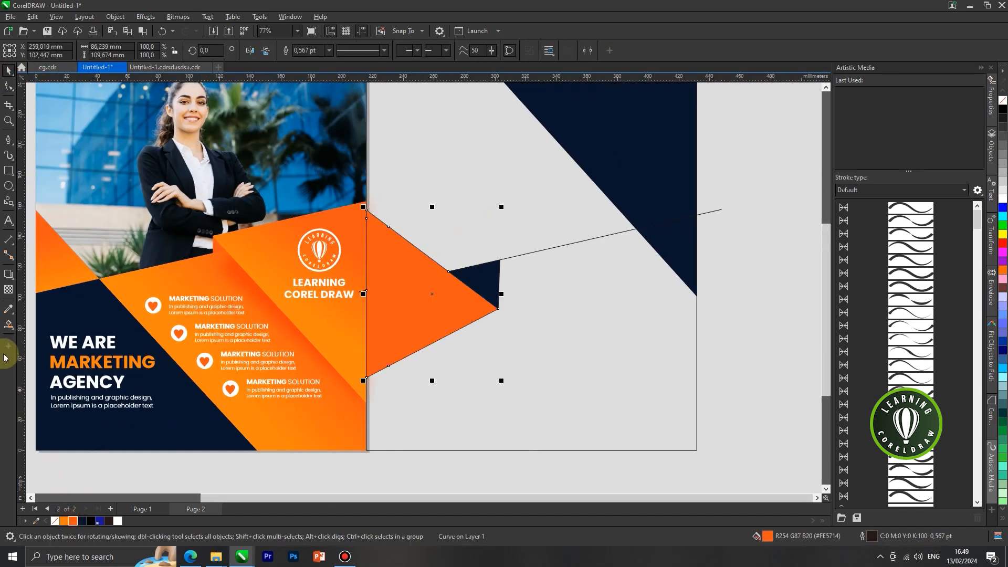
Step: Try a navy Smart Fill on the large orange triangle, and undo it
click(8, 324)
scroll(419, 328, up, 1)
click(423, 336)
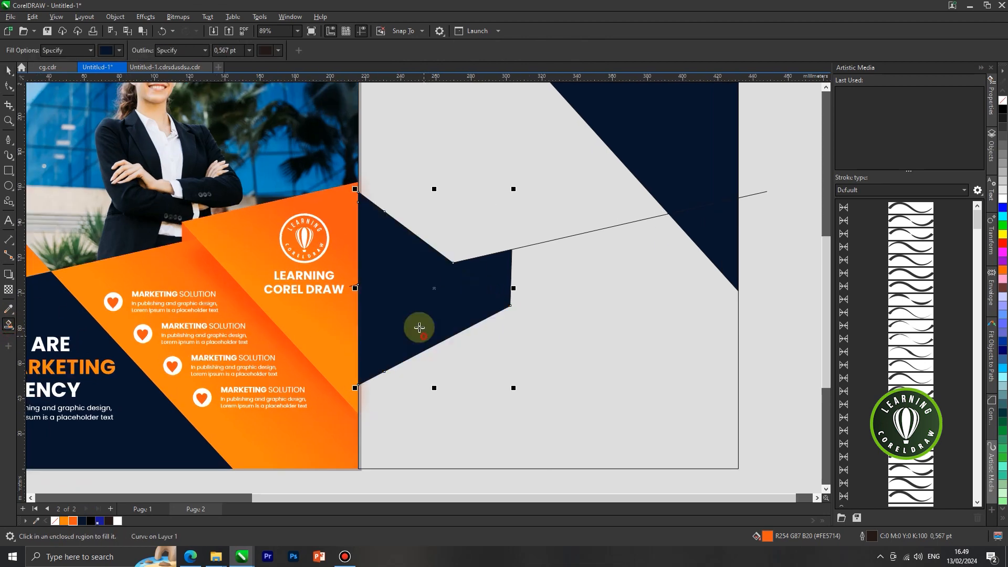
key(ctrl+z)
Step: Apply a roughly vertical fountain fill to the large triangle, running from dark orange at its base to lighter orange above
click(8, 324)
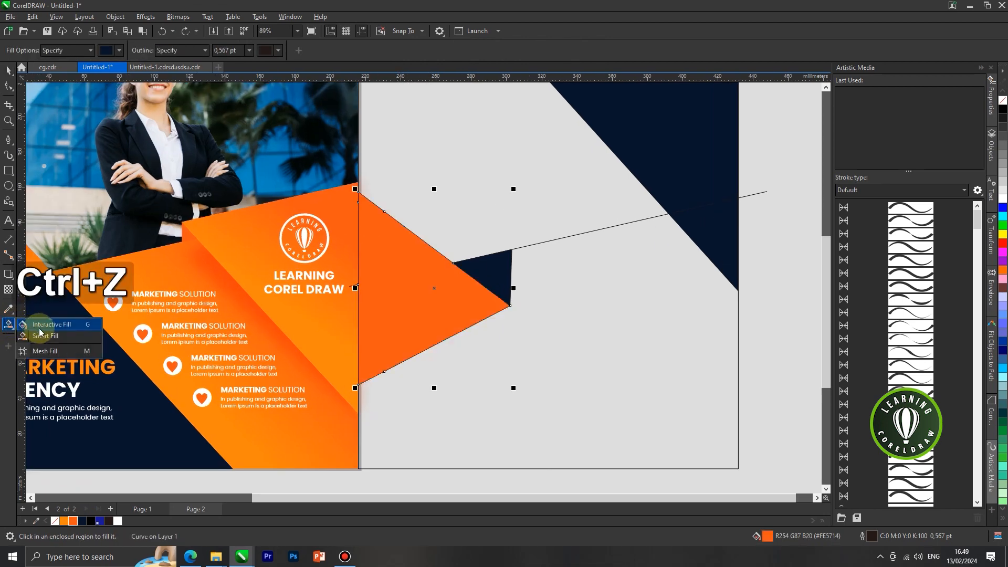
click(38, 325)
drag(396, 336, 380, 248)
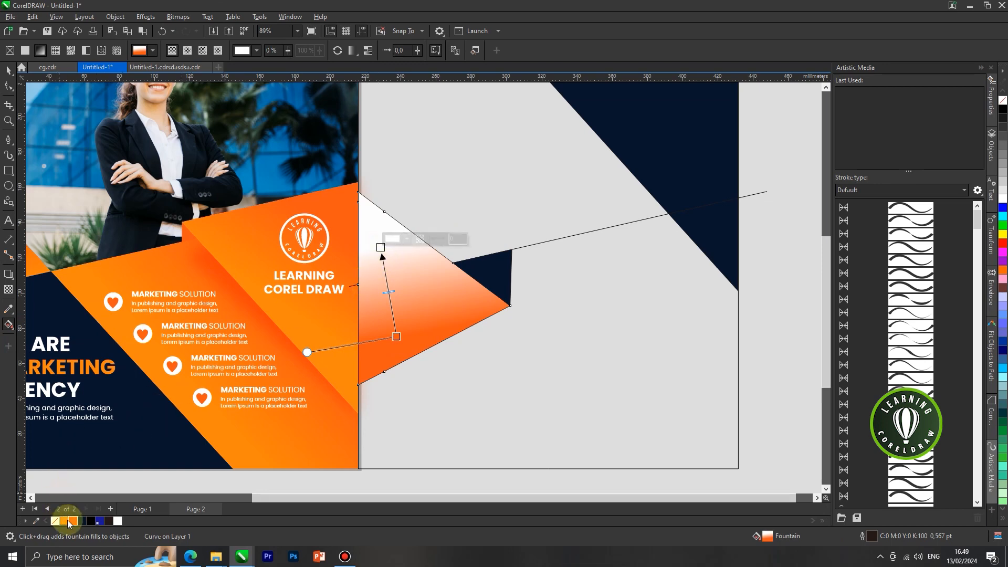
click(68, 521)
drag(397, 338, 400, 350)
click(9, 70)
Step: Fill the small navy wedge adjoining the gradient triangle with dark orange #FE5714
click(500, 266)
click(73, 521)
scroll(329, 301, down, 2)
click(651, 342)
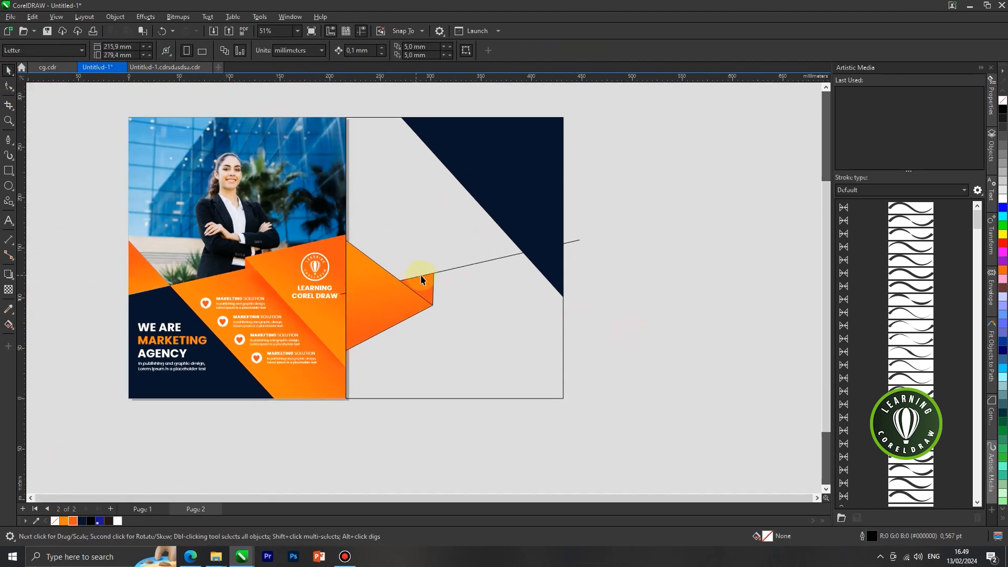
Step: Smart-fill the empty lower area of the second page in navy, including the small piece beside the flyer
click(447, 277)
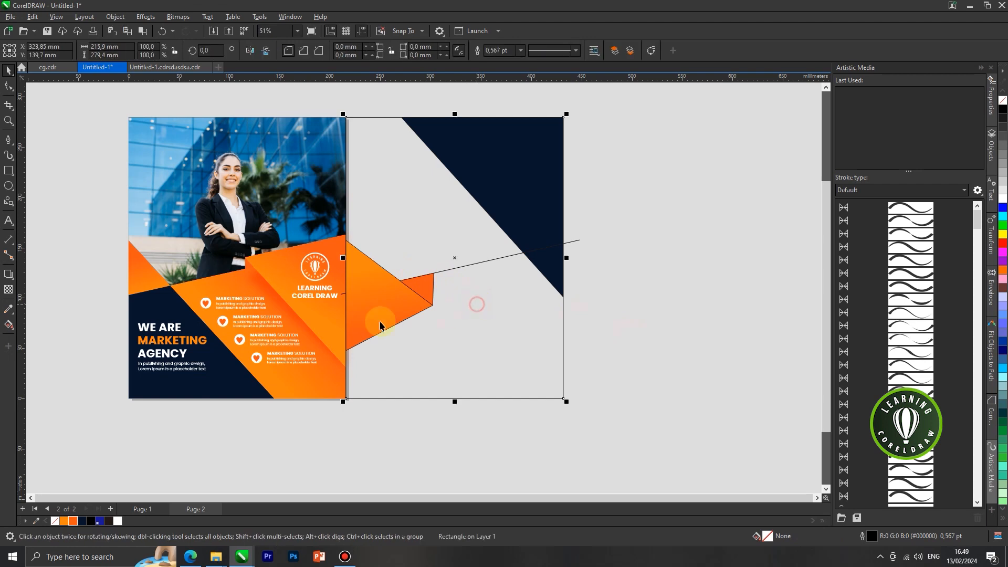
click(12, 325)
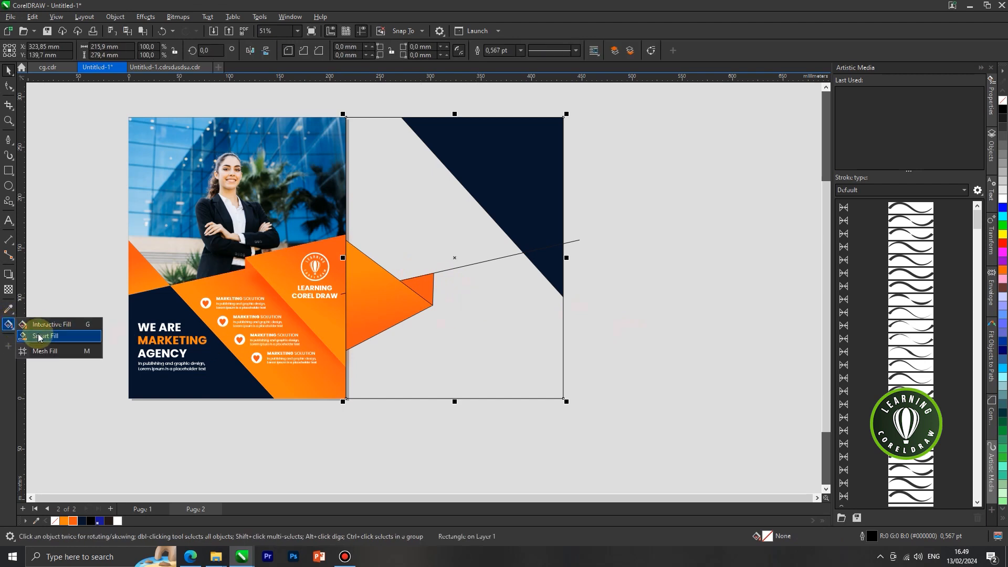
click(39, 337)
click(436, 371)
click(352, 362)
Step: Fill the small triangle at the second page's outer edge with dark orange #FE5714
click(8, 70)
click(646, 264)
click(555, 265)
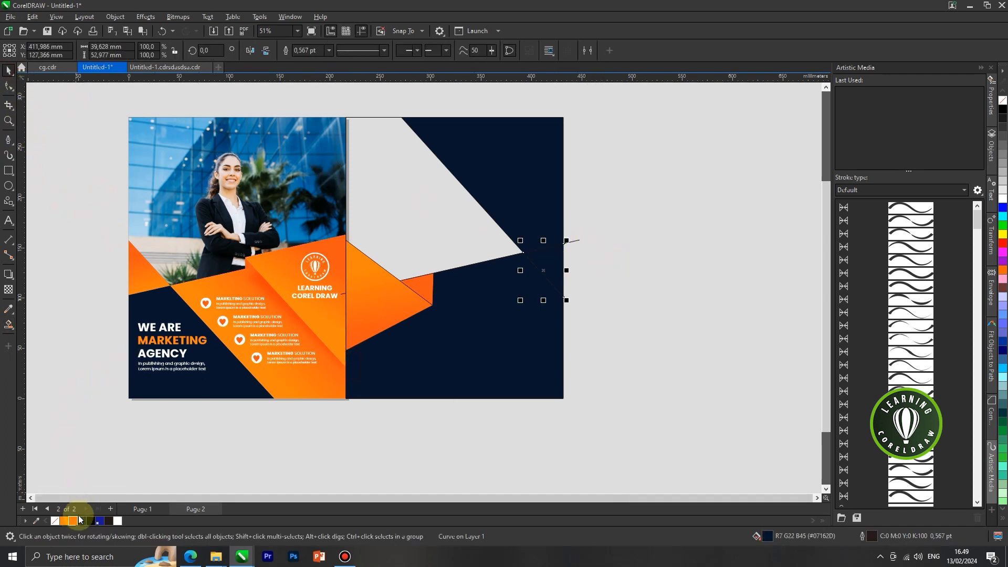
click(73, 520)
Step: Delete the rising diagonal guide line that crosses the second page
click(676, 362)
click(492, 297)
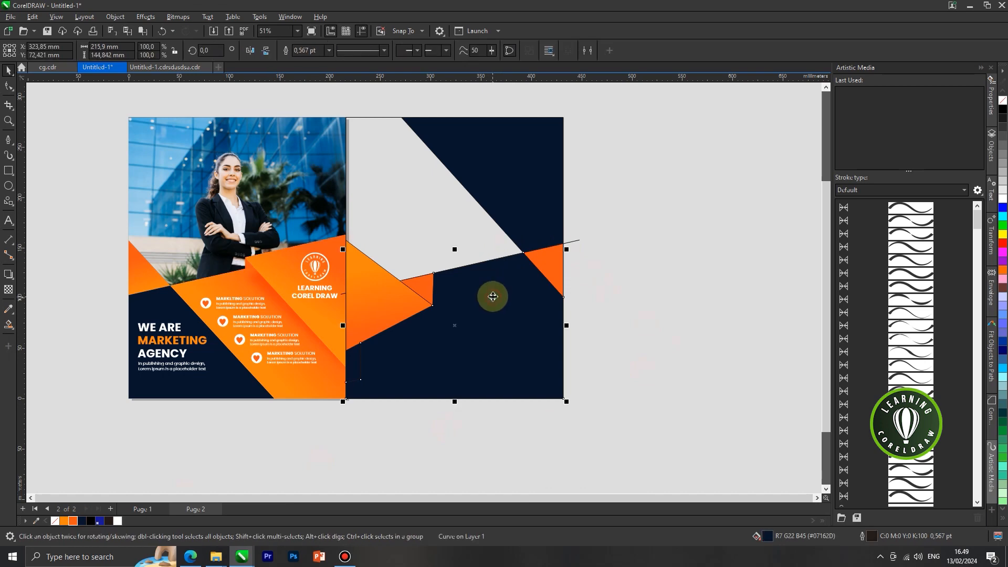
click(651, 273)
scroll(578, 239, up, 1)
click(581, 234)
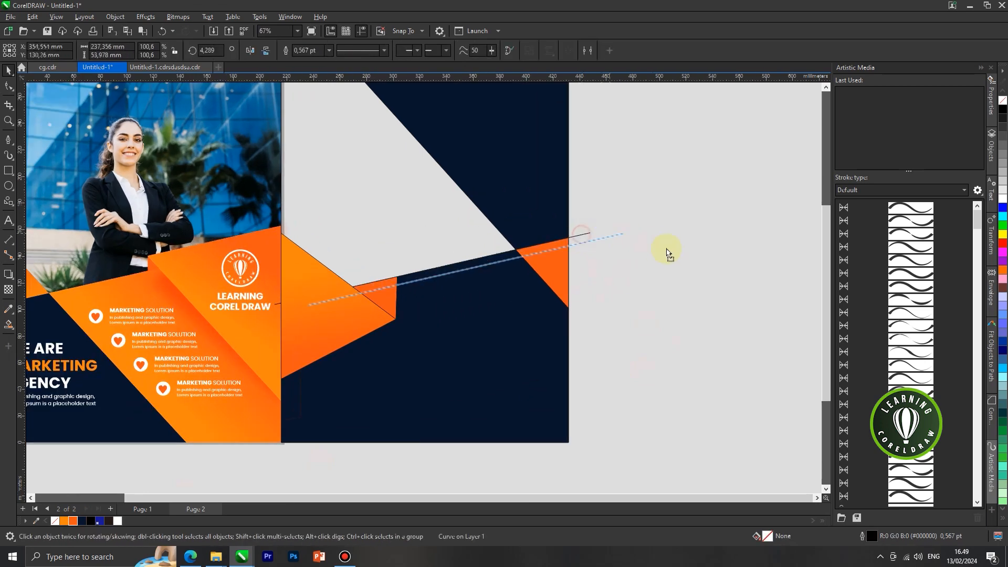
scroll(500, 263, down, 2)
key(Delete)
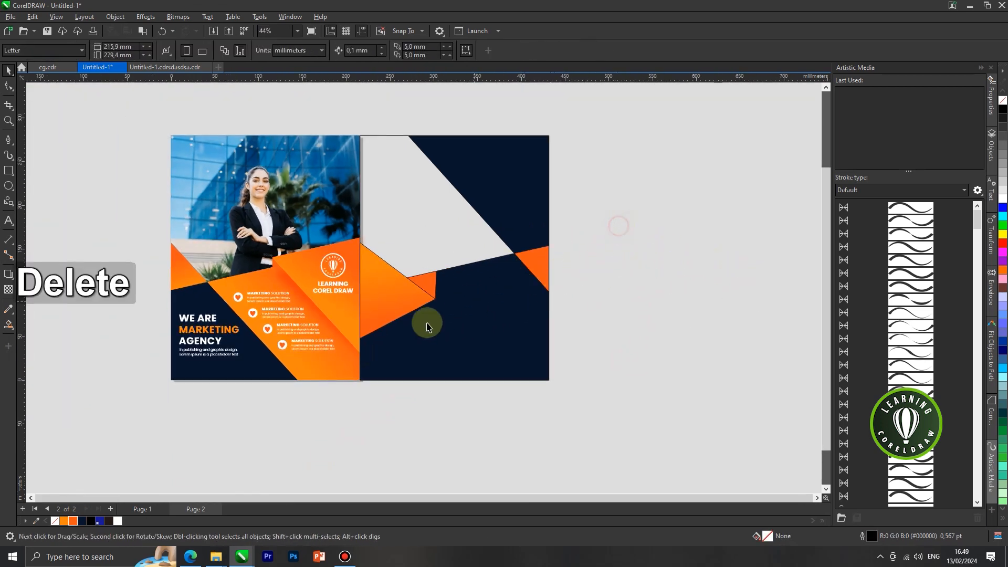
Step: Smart-fill the empty upper area of the second page in navy, including the narrow strip beside the flyer
scroll(388, 320, up, 1)
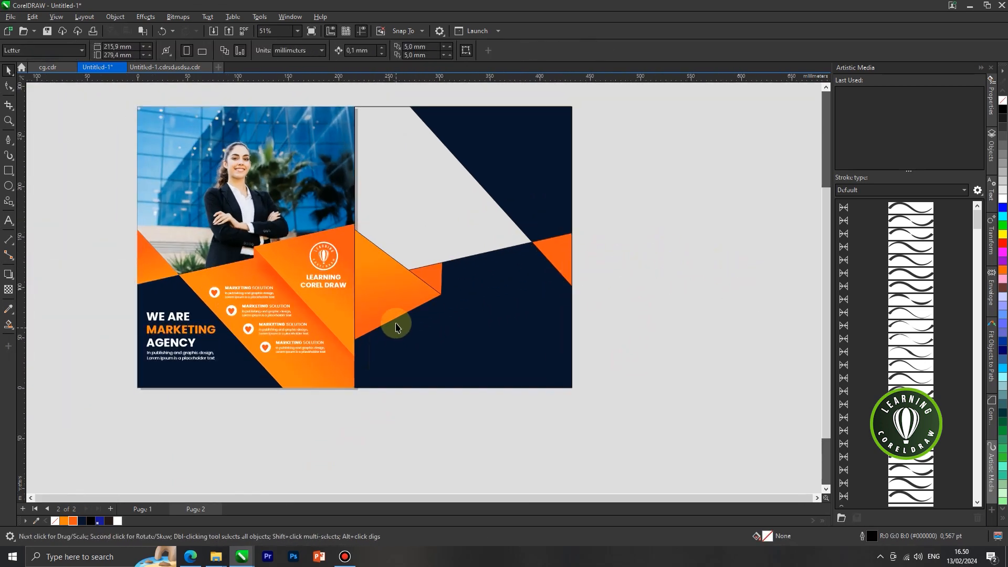
click(512, 282)
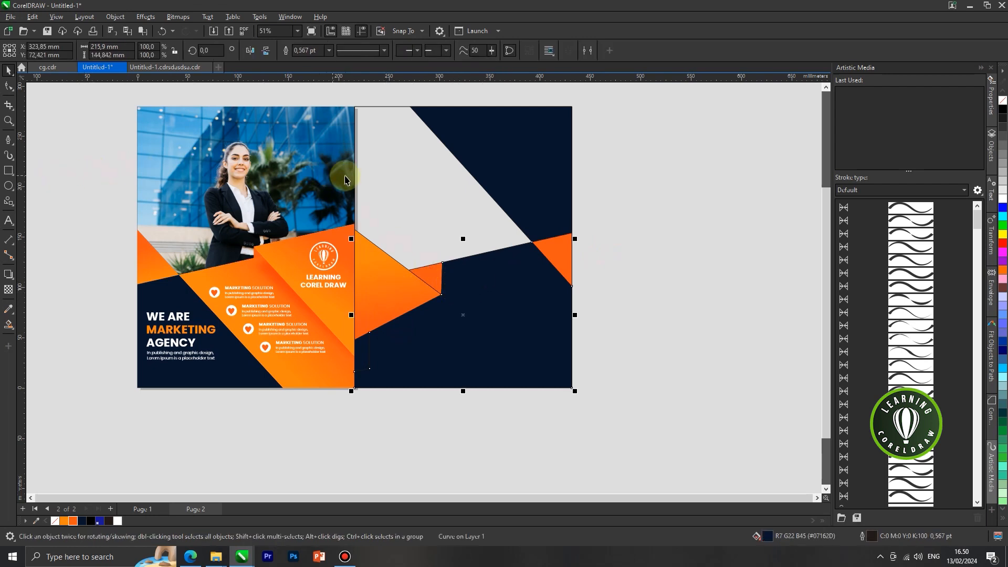
click(409, 175)
click(11, 328)
click(54, 339)
click(388, 244)
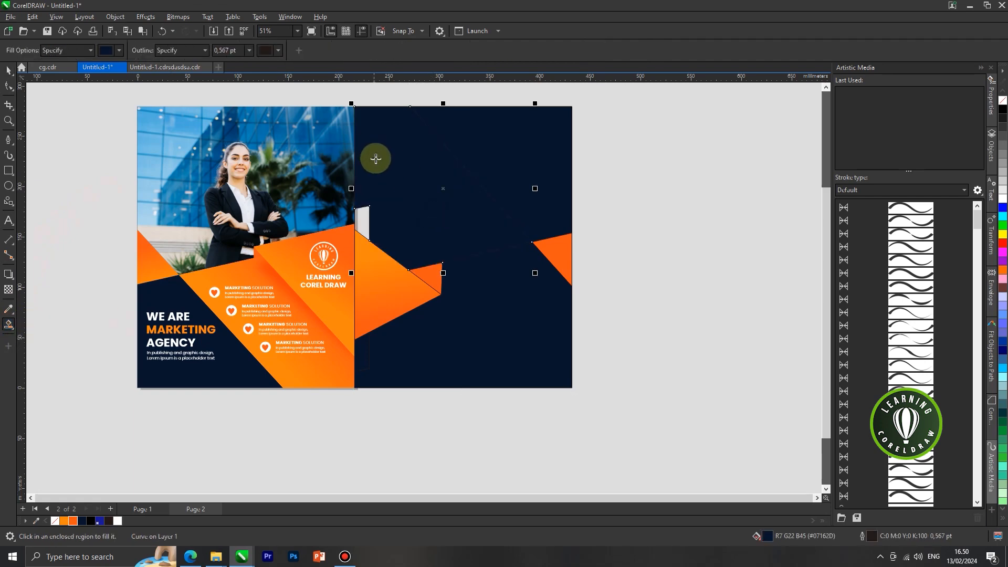
click(9, 70)
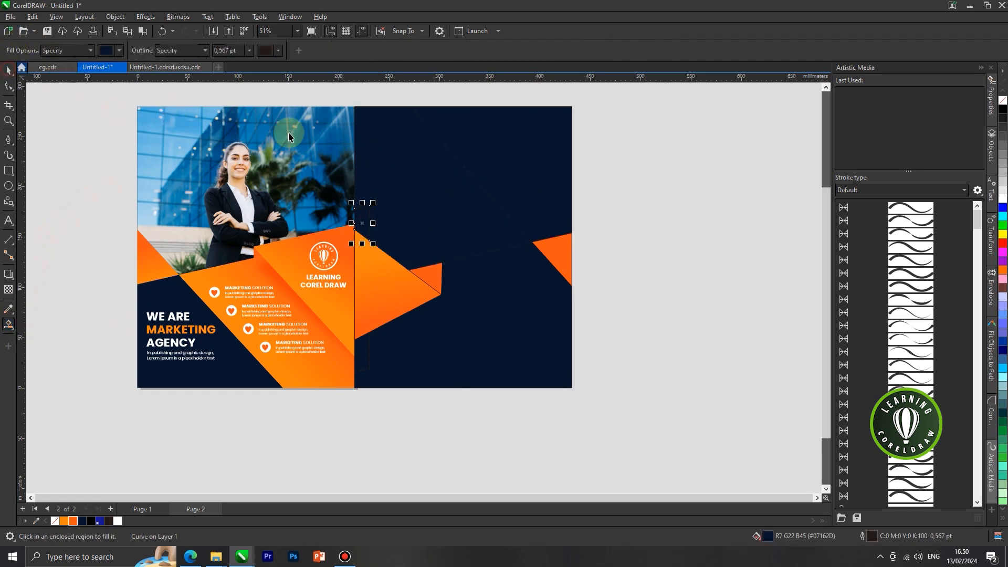
Step: Weld the upper area and its narrow strip into one shape and fill it with light grey
scroll(412, 178, up, 1)
scroll(351, 244, up, 1)
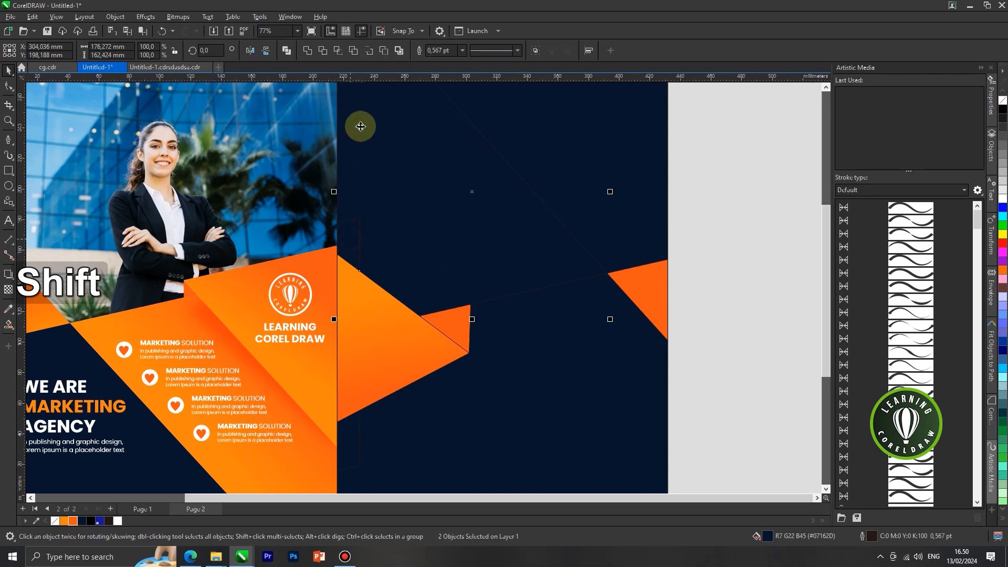
scroll(378, 195, down, 2)
scroll(464, 205, down, 1)
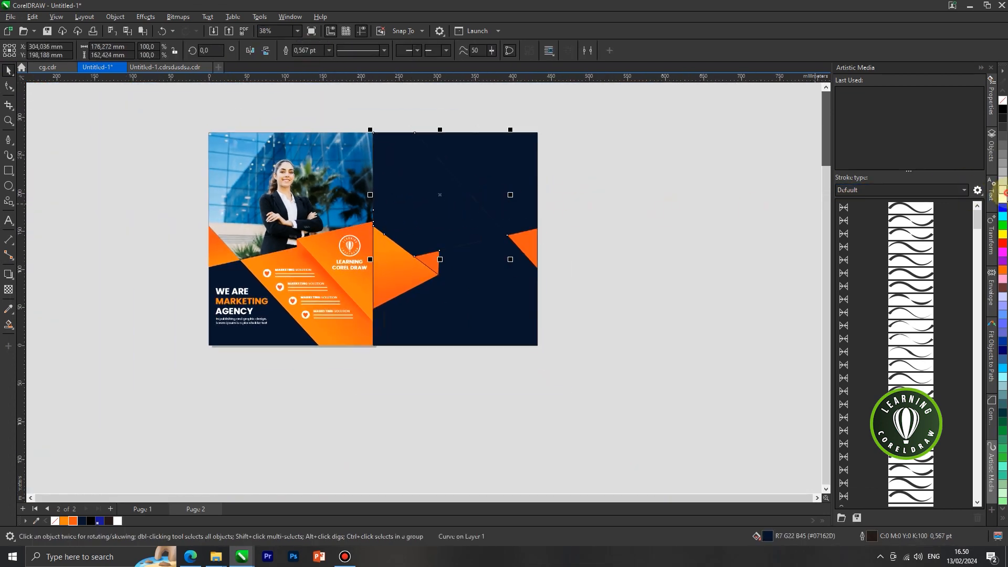
click(1003, 191)
click(743, 153)
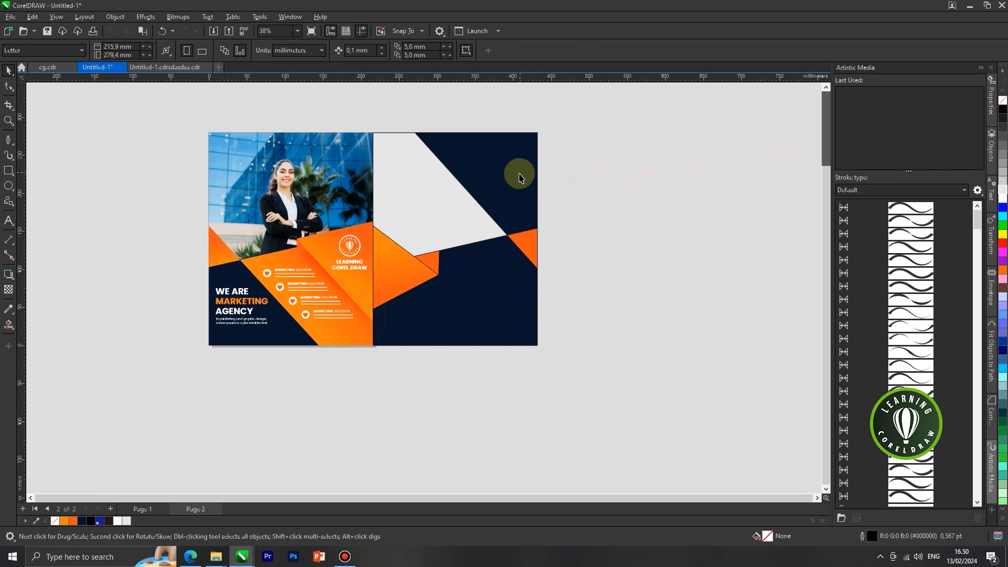
Step: Try a navy Smart Fill on the small orange triangle at the page's outer edge, and undo it
click(537, 251)
click(8, 323)
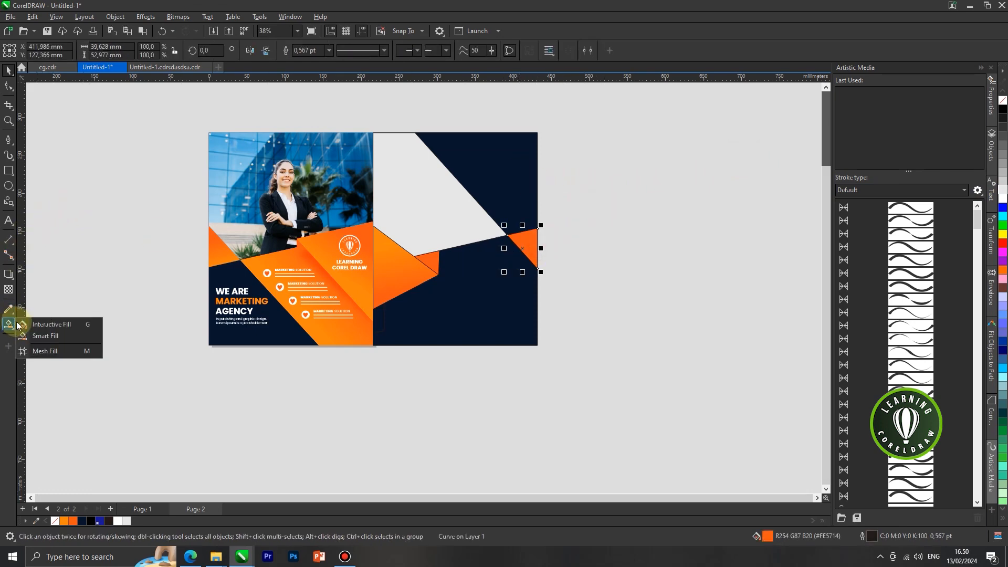
click(44, 336)
scroll(567, 239, up, 4)
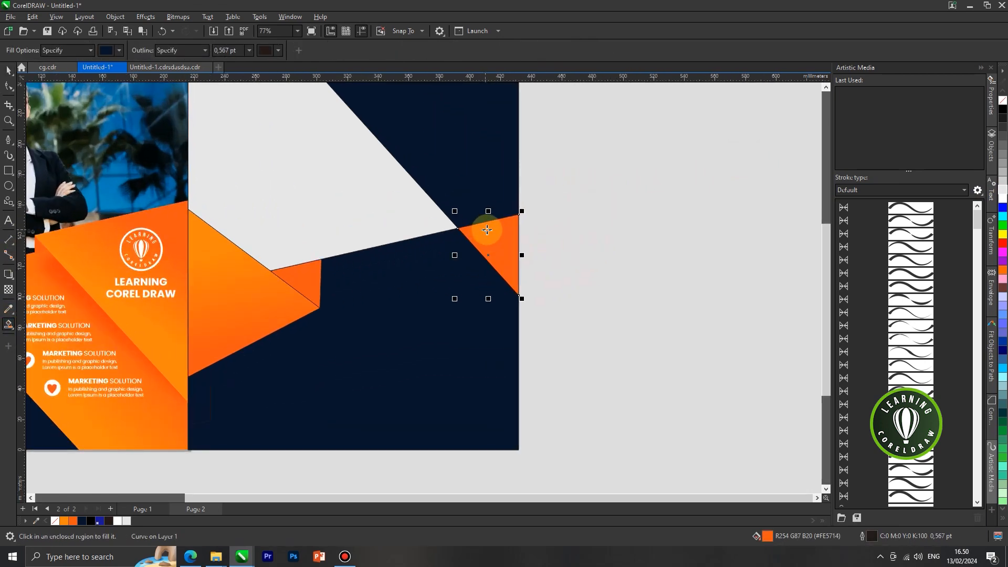
click(487, 229)
key(ctrl+z)
Step: Apply a vertical fountain fill to the small outer-edge triangle, running from dark orange down to lighter orange
click(9, 324)
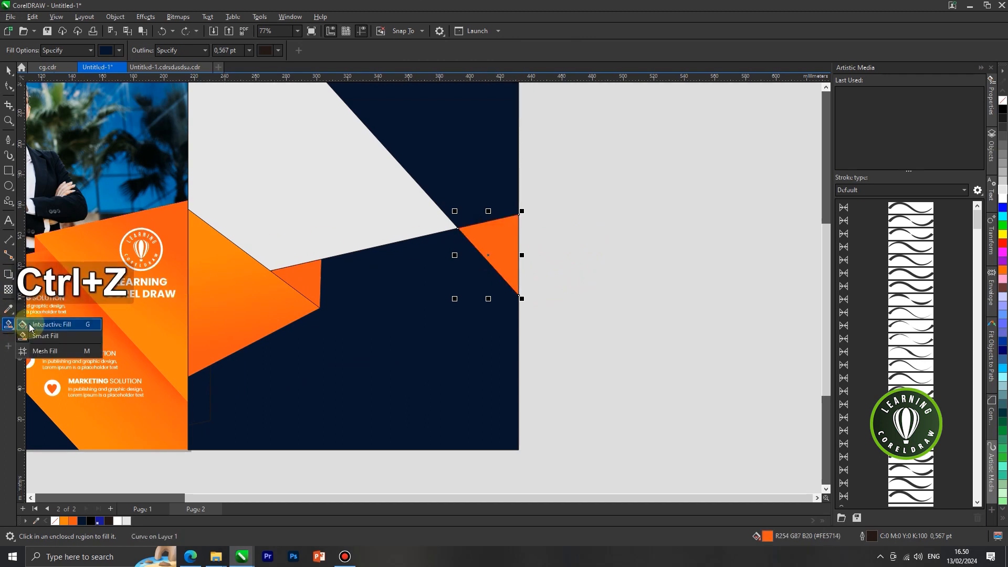
click(30, 326)
scroll(499, 244, up, 2)
drag(498, 221, 500, 271)
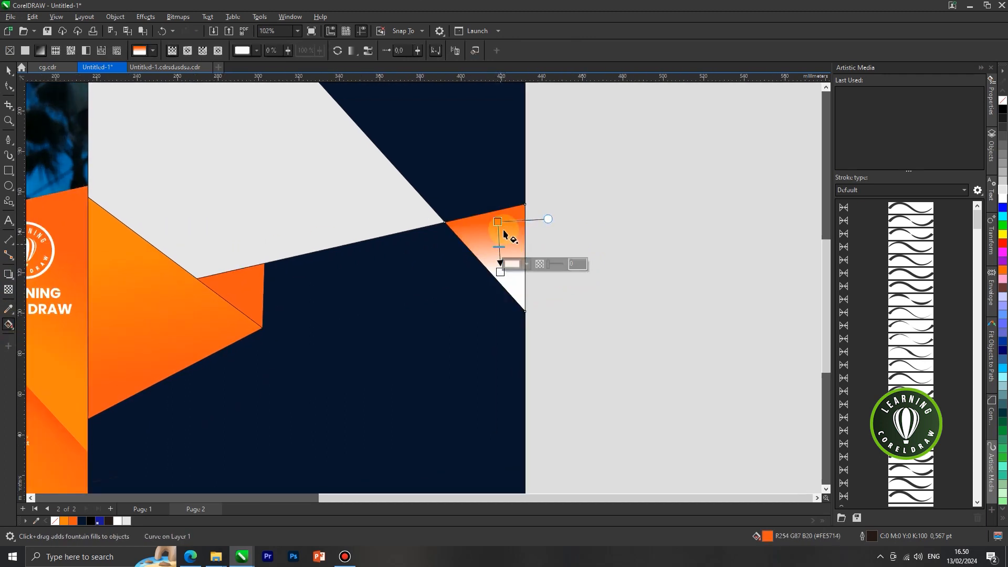
click(65, 521)
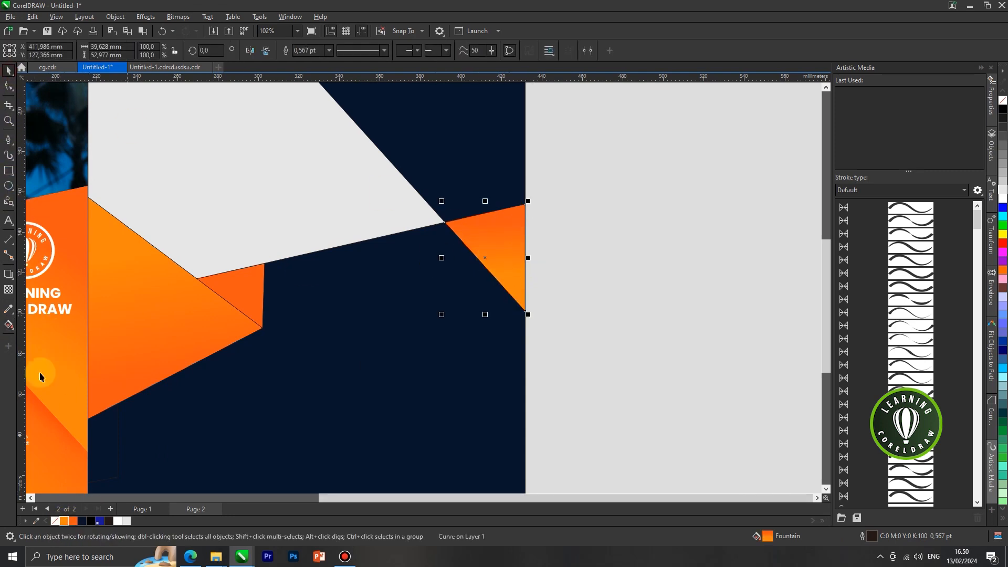
Step: Remove the outlines of the navy corner shape and the small gradient triangle at the page's outer edge
scroll(470, 314, down, 2)
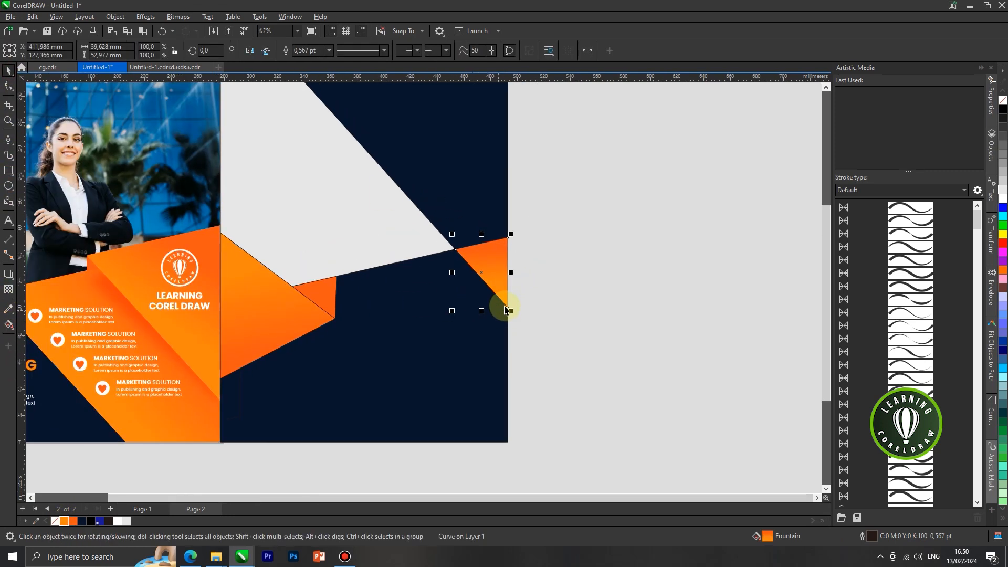
scroll(472, 334, down, 2)
drag(555, 248, 439, 331)
shift+click(461, 218)
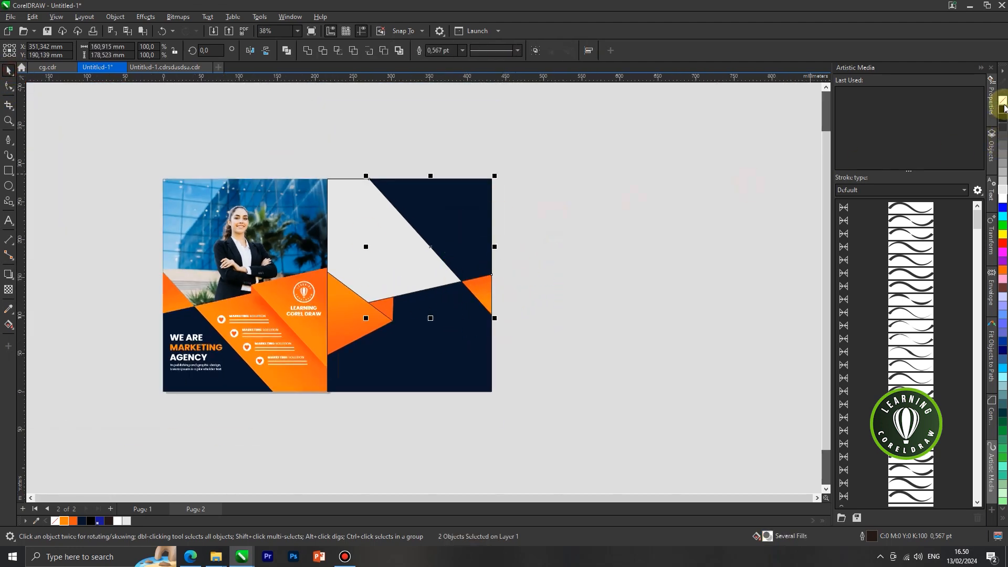
click(700, 235)
scroll(488, 292, up, 1)
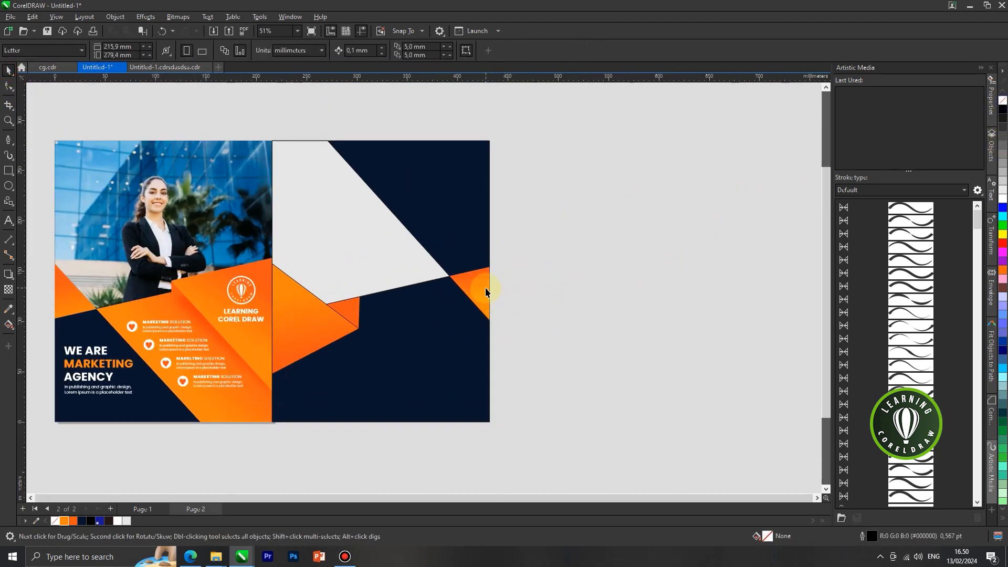
Step: Draw a circle about 82 mm across over the border between the grey and lower navy areas, near the small outer-edge triangle
click(8, 185)
scroll(439, 304, up, 1)
drag(361, 235, 469, 321)
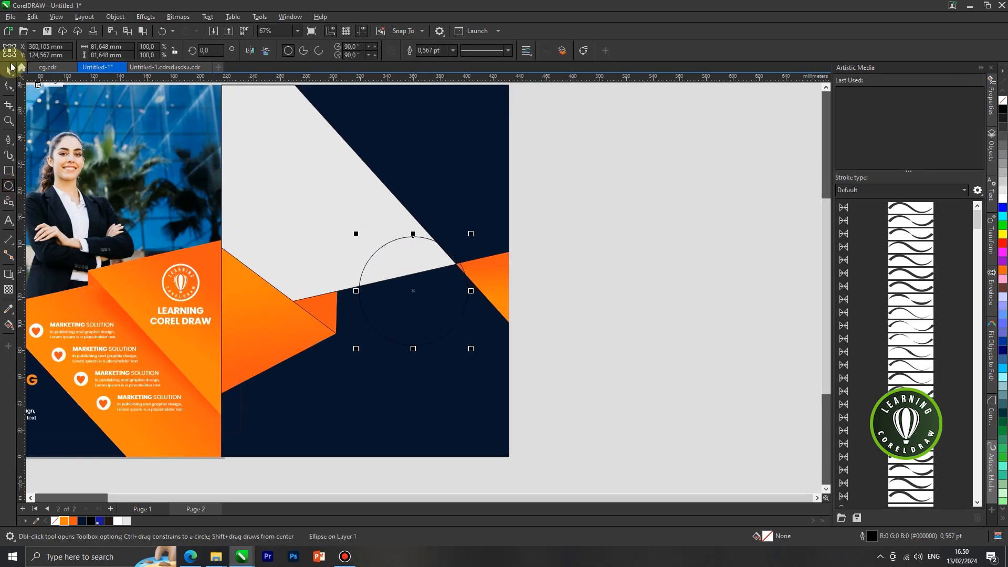
scroll(391, 289, up, 1)
drag(404, 298, 414, 293)
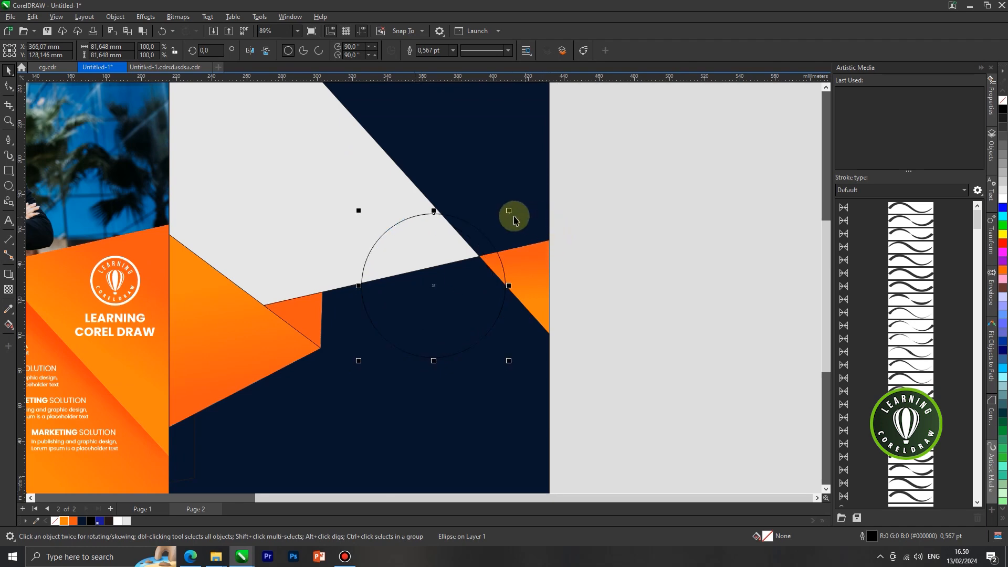
Step: Scale the circle down to about 56 mm across, keeping it beside the small outer-edge triangle
drag(509, 211, 477, 255)
scroll(478, 261, up, 1)
scroll(373, 299, down, 2)
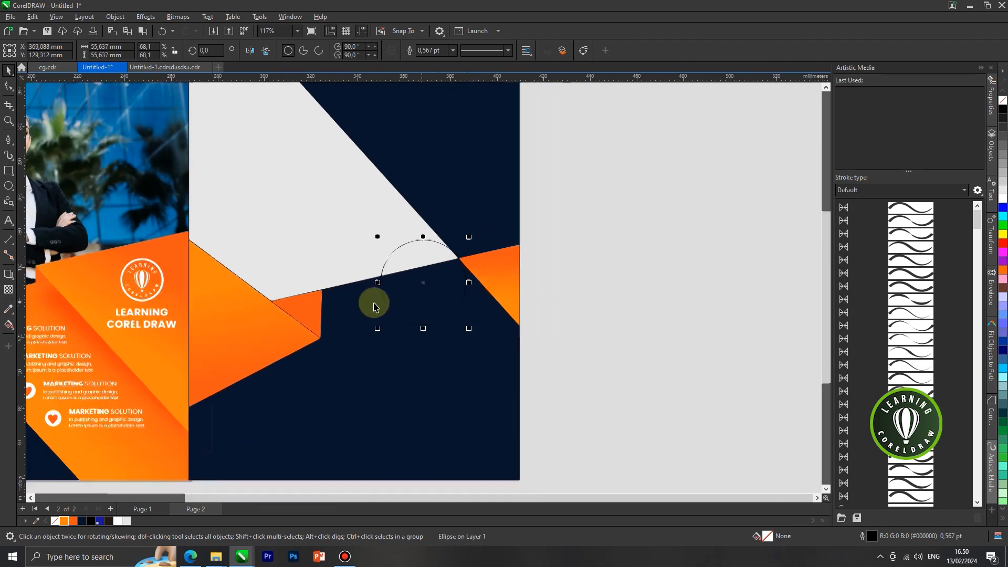
Step: Apply a horizontal fountain fill to the circle, running from lighter orange to dark orange #FE5714 toward the small outer-edge triangle
click(73, 520)
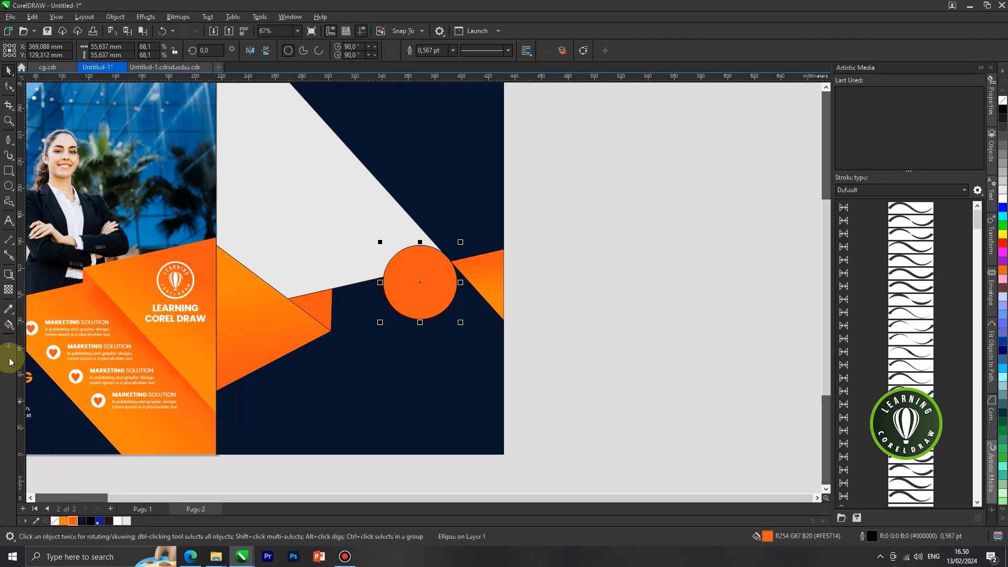
click(8, 324)
scroll(429, 290, up, 1)
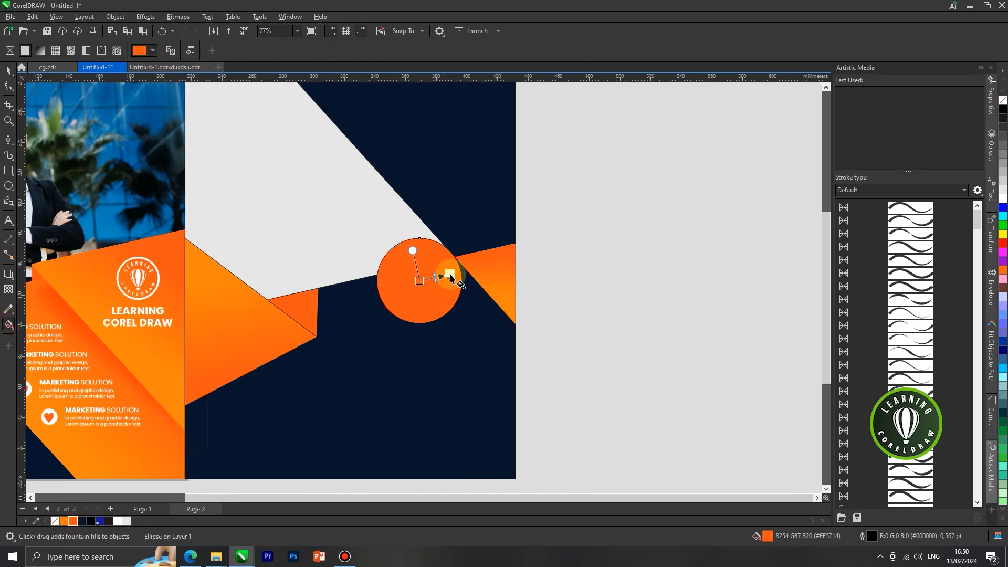
mouse_move(455, 279)
mouse_down()
mouse_move(401, 279)
mouse_move(456, 278)
mouse_up()
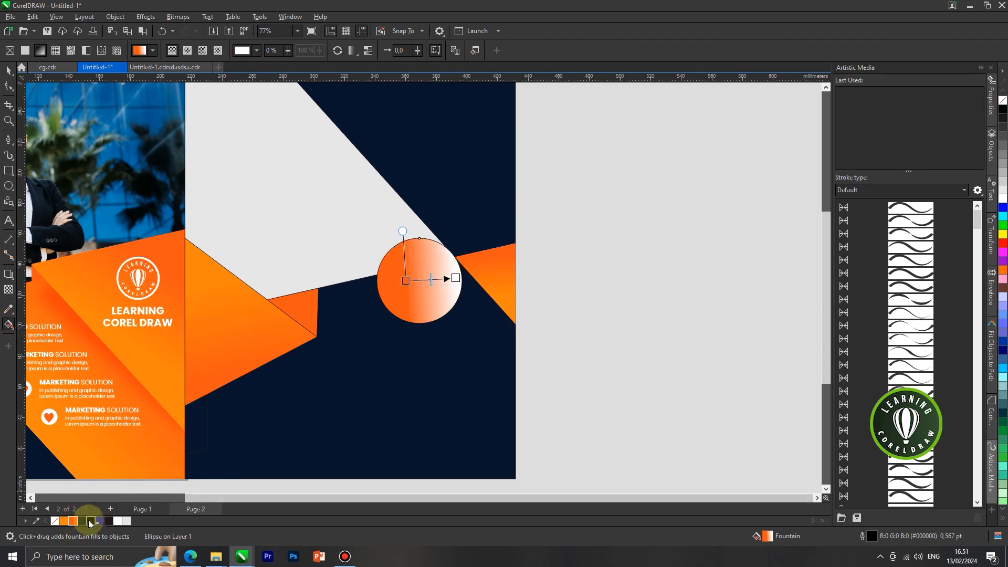
click(74, 521)
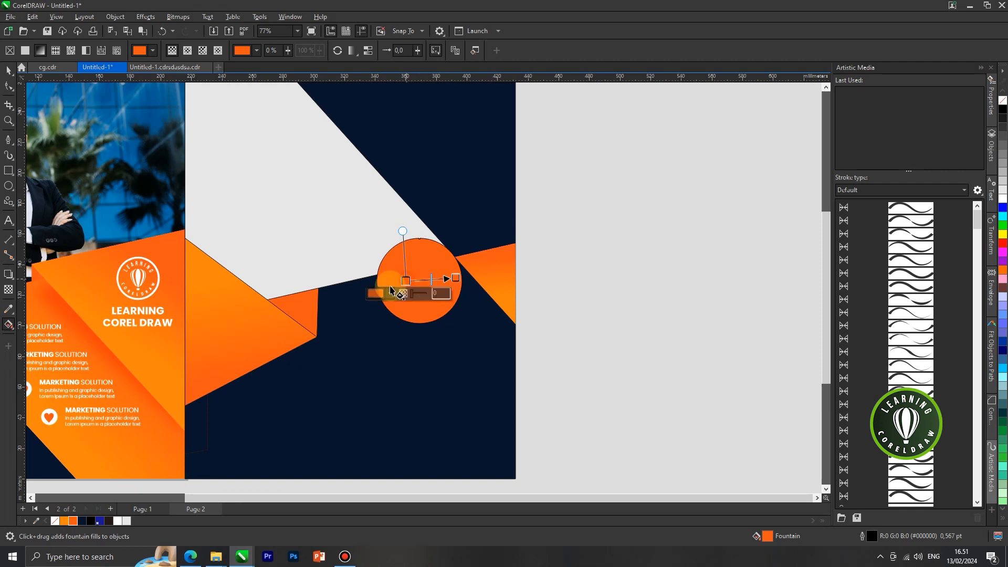
click(63, 521)
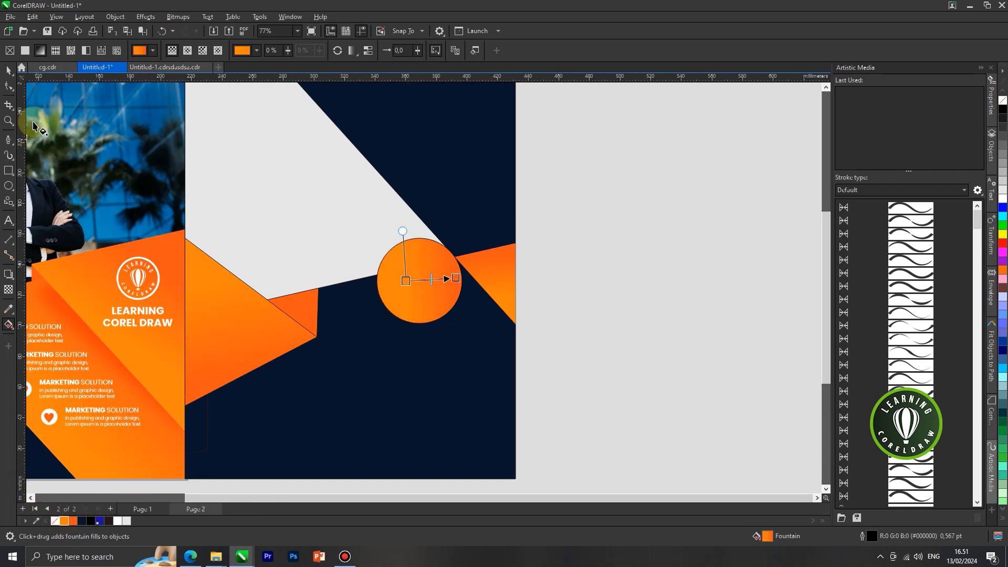
Step: Remove the circle's outline, shift it slightly toward the outer-edge triangle and enlarge it to about 60 mm across
click(8, 69)
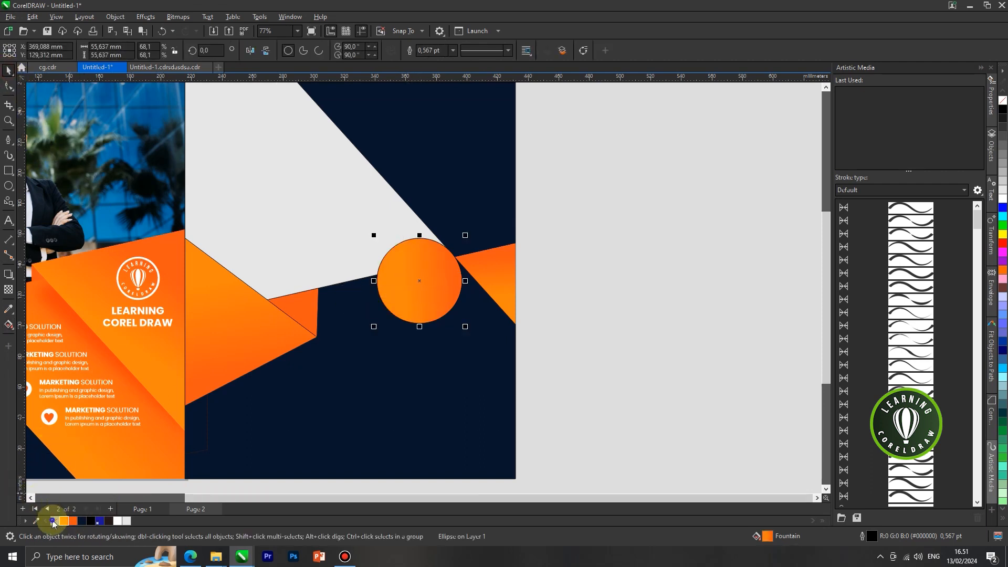
drag(451, 298, 445, 291)
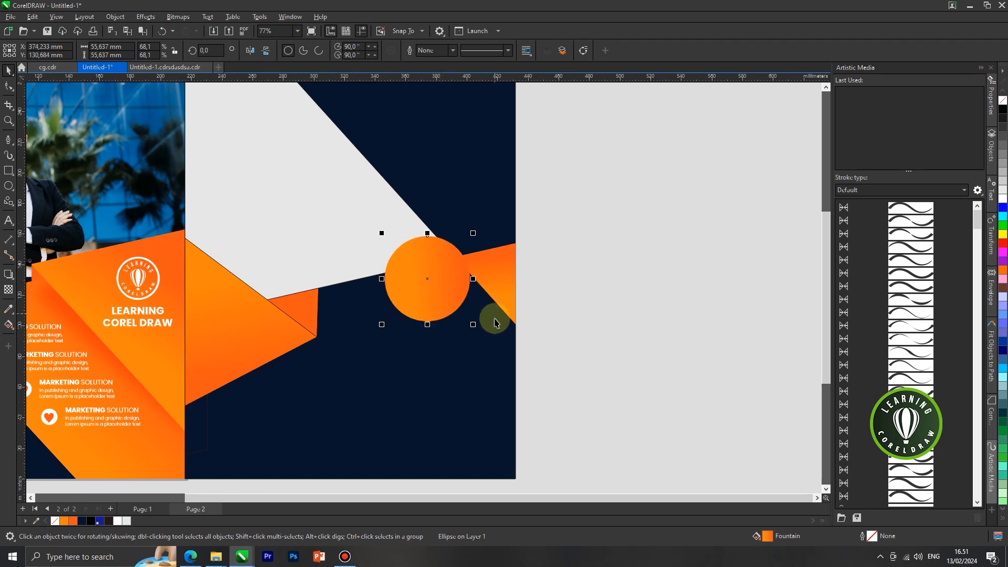
drag(476, 326, 473, 335)
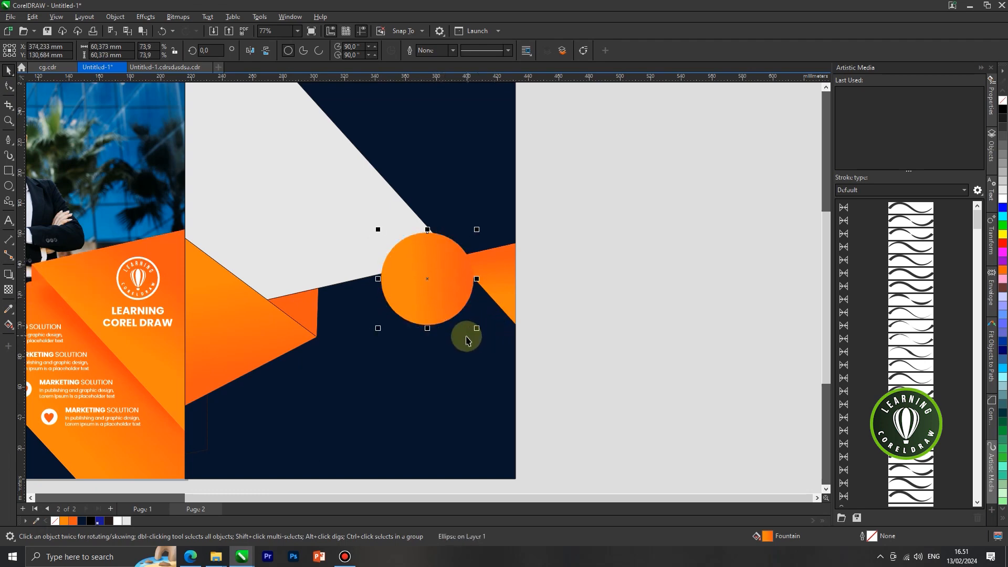
scroll(468, 335, down, 2)
click(588, 313)
Step: Paste the glass building photo onto the second page and PowerClip it inside the light grey shape
scroll(535, 310, down, 1)
click(381, 279)
click(265, 448)
key(ctrl+v)
drag(460, 270, 631, 252)
right_click(568, 251)
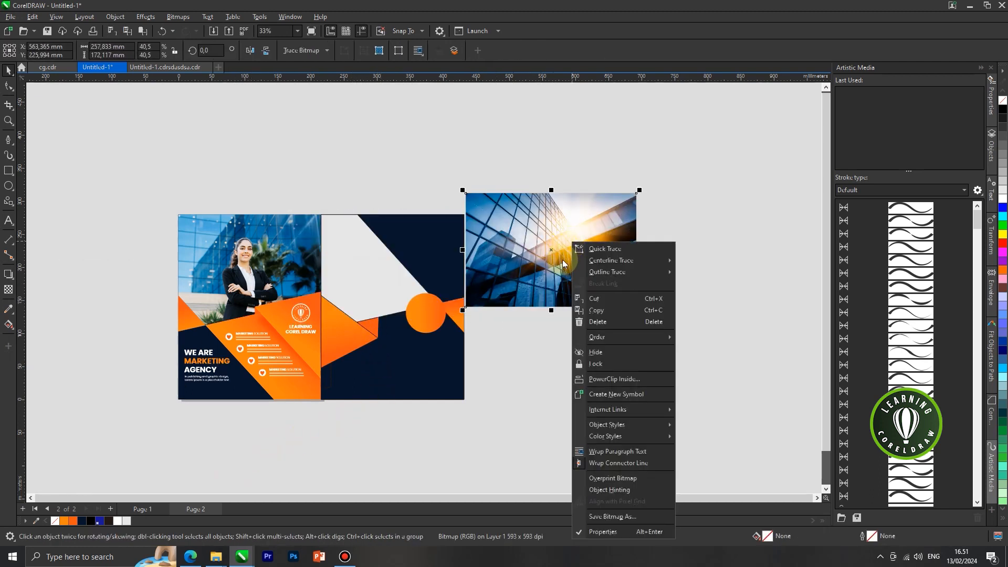
click(614, 378)
click(399, 307)
Step: Edit the PowerClip contents, moving the building photo so it covers the whole grey shape, and finish editing
right_click(367, 267)
click(389, 224)
drag(373, 262, 340, 265)
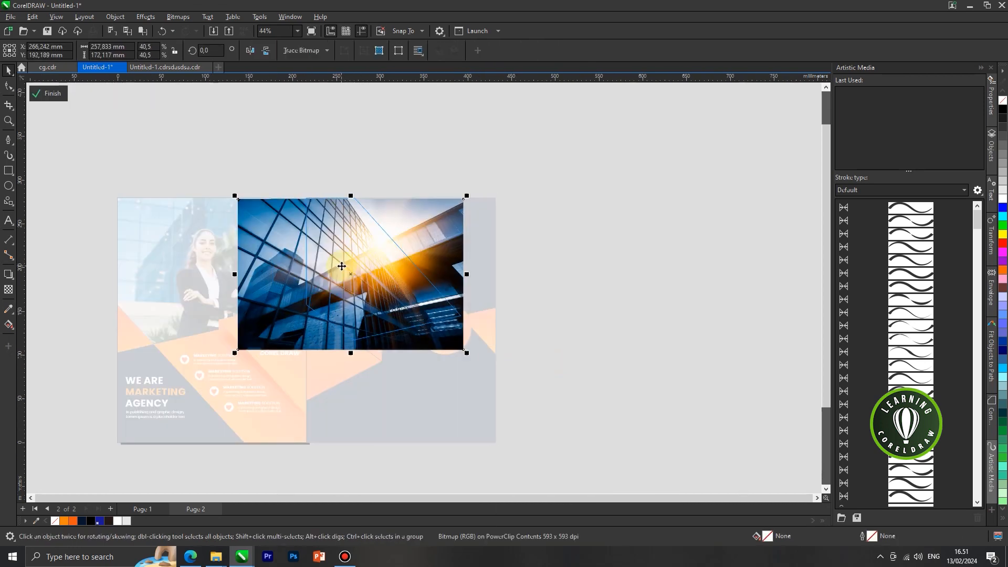
right_click(367, 231)
click(402, 241)
scroll(477, 260, down, 1)
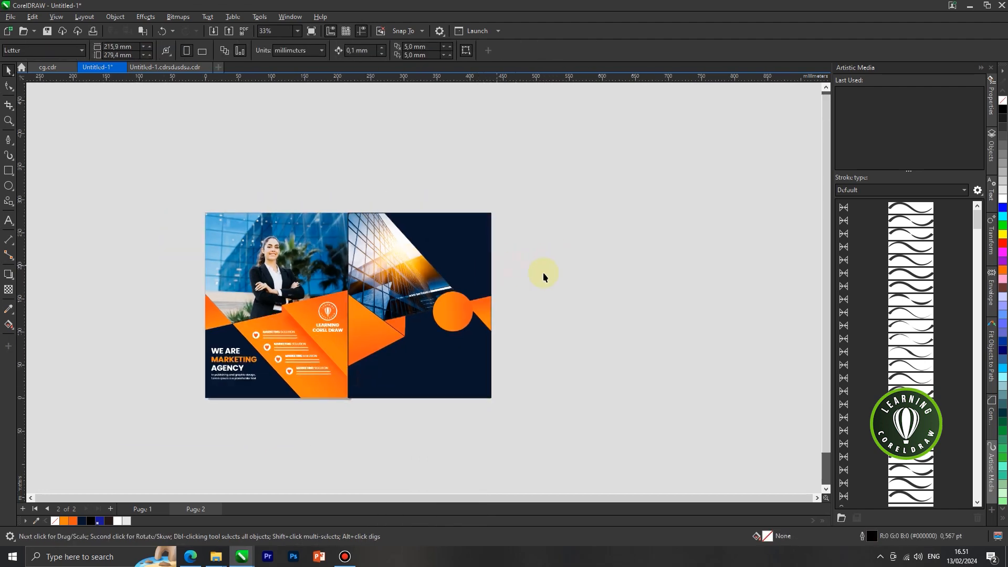
Step: Remove the outlines of the large orange gradient shape and the small dark orange fold beside it on the second page
click(393, 332)
right_click(1002, 103)
click(700, 245)
click(402, 327)
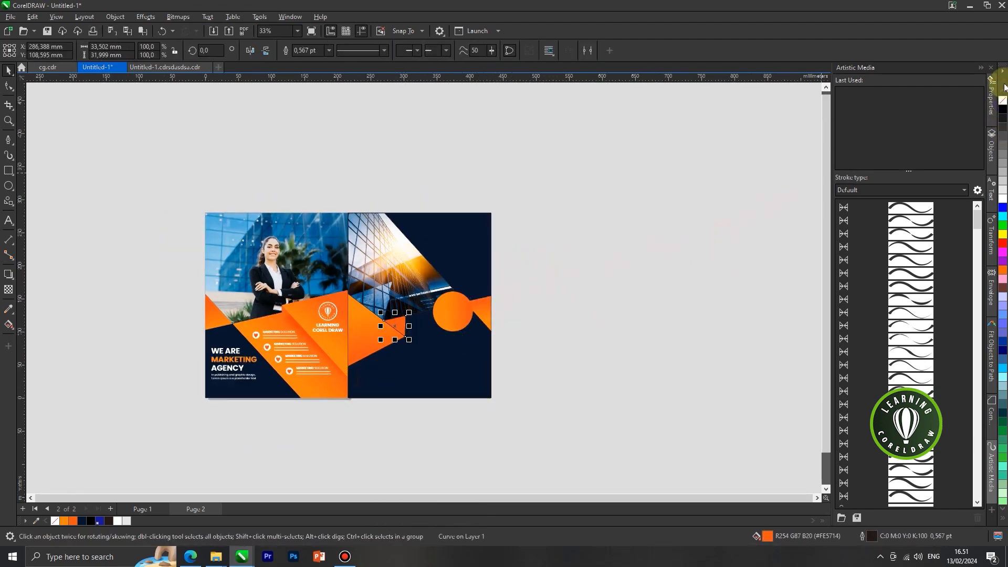
click(660, 209)
scroll(558, 214, down, 1)
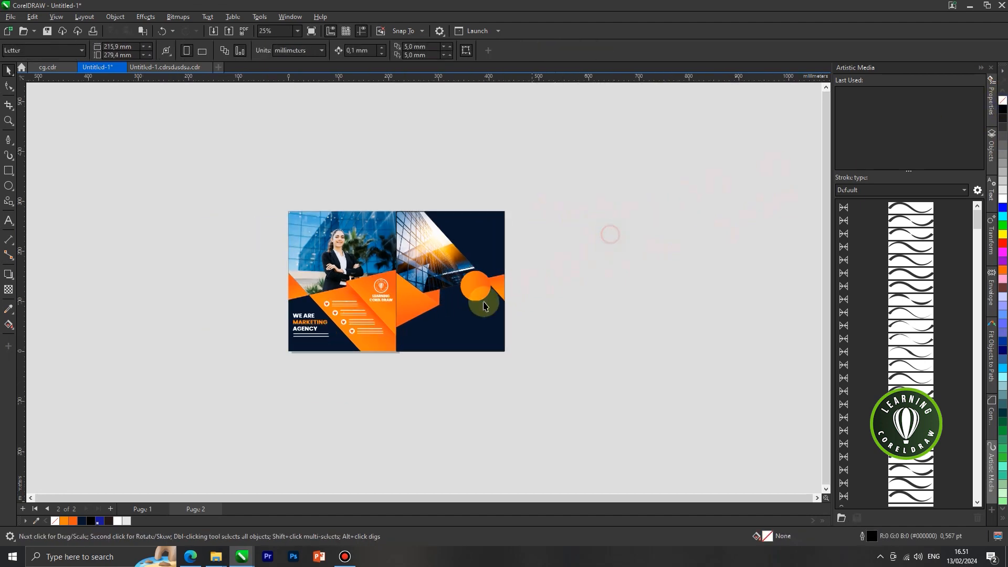
Step: Paste the "25.000 TO OFFICIAL" text with the four icon-and-text blocks and place the blocks in the second page's lower navy area
scroll(464, 310, up, 1)
scroll(464, 311, up, 1)
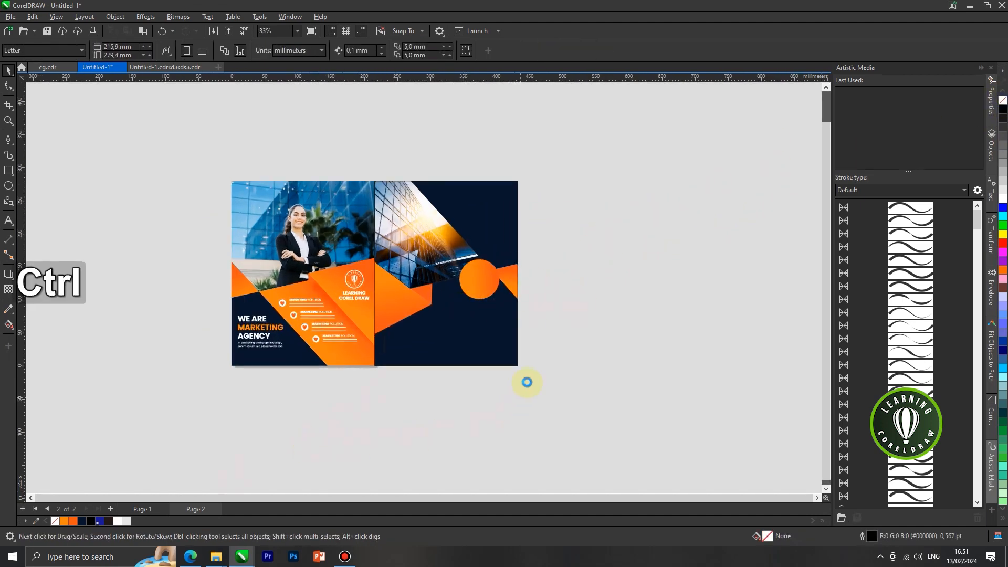
key(ctrl+v)
scroll(520, 283, up, 2)
drag(488, 341, 444, 342)
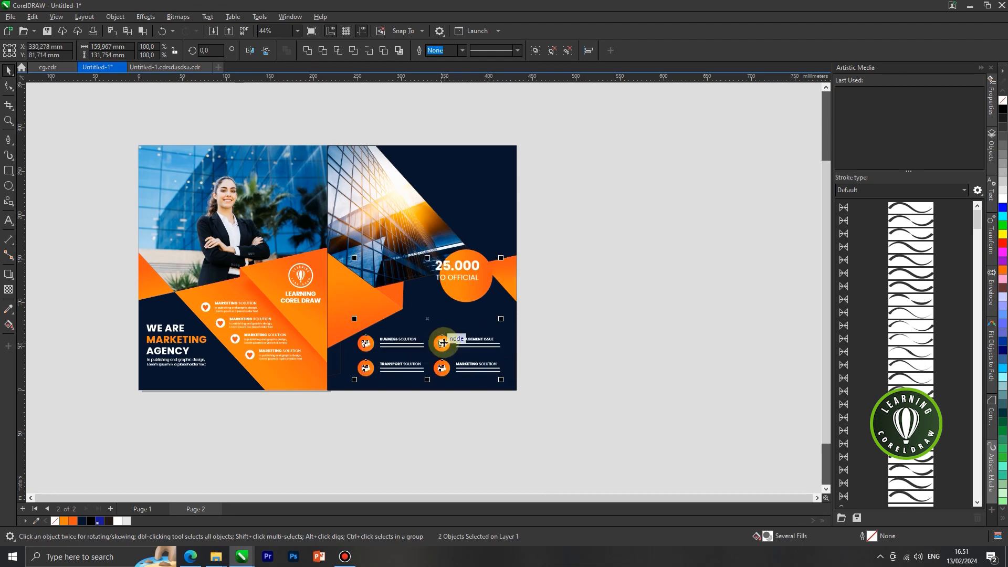
click(568, 335)
Step: Move the "25.000 TO OFFICIAL" text onto the orange circle and centre it there horizontally and vertically
scroll(493, 272, up, 1)
drag(581, 245, 470, 283)
scroll(451, 275, up, 1)
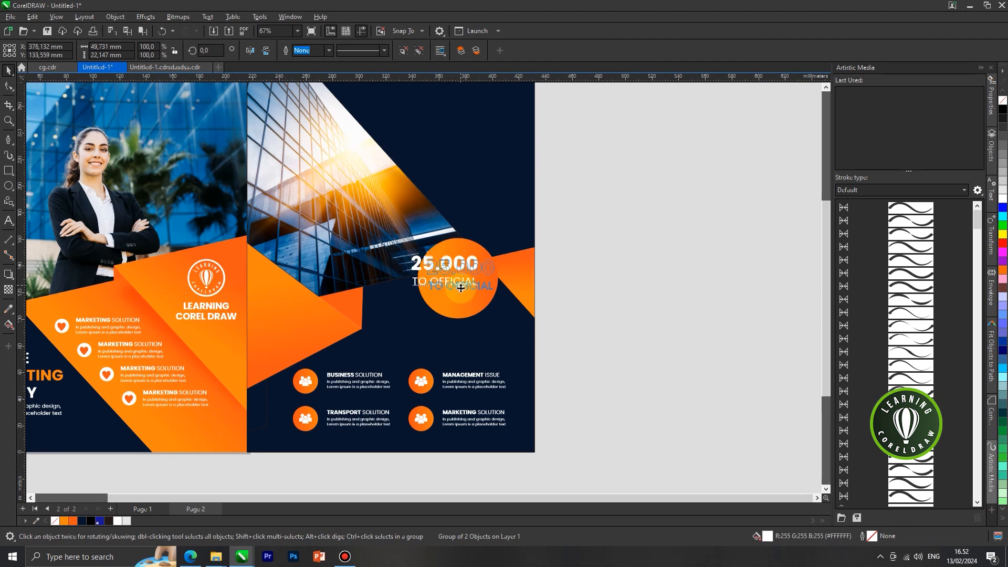
scroll(500, 267, up, 1)
drag(494, 256, 489, 259)
key(ctrl+g)
shift+click(456, 243)
key(c)
key(e)
scroll(478, 266, down, 4)
click(607, 315)
scroll(599, 326, down, 2)
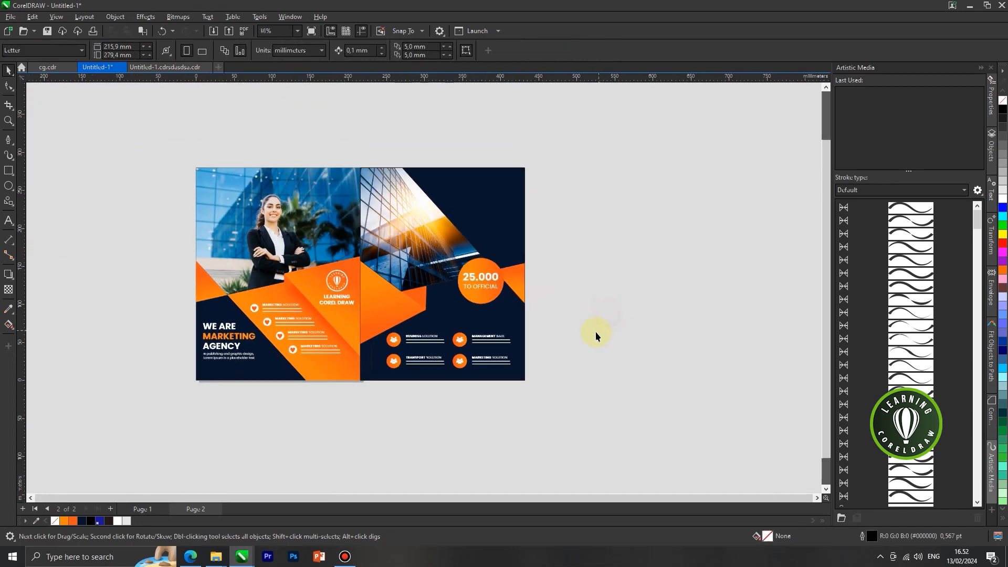
Step: Copy the "WE ARE MARKETING AGENCY" heading and its paragraph from the first page into the second page's upper navy area
click(288, 339)
mouse_move(205, 308)
mouse_down()
mouse_move(310, 361)
mouse_move(514, 251)
mouse_move(513, 222)
mouse_up()
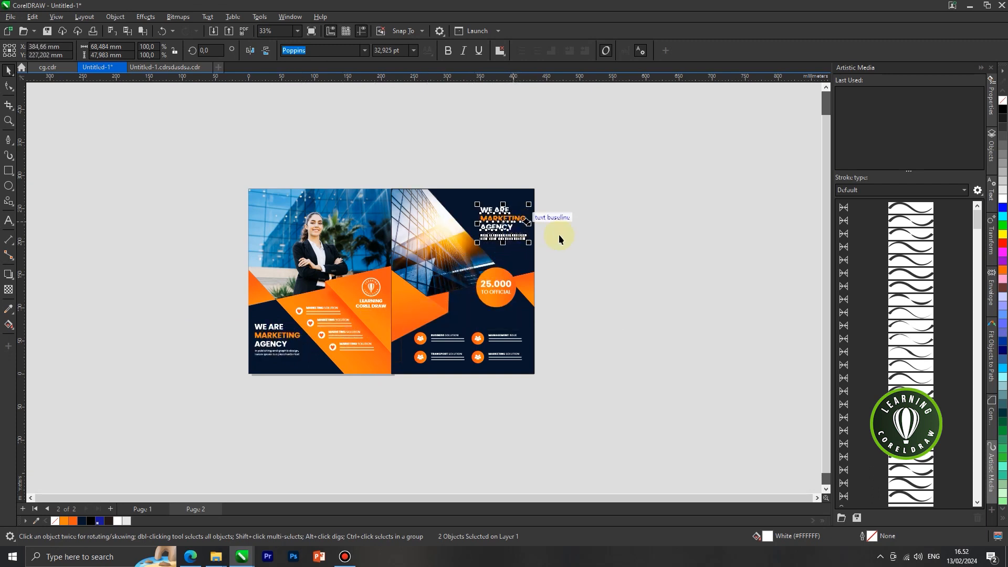
click(587, 243)
Step: Copy the white LEARNING COREL DRAW logo from the first page onto the second page's large orange gradient shape
drag(370, 301, 421, 288)
scroll(423, 301, up, 2)
scroll(404, 305, up, 1)
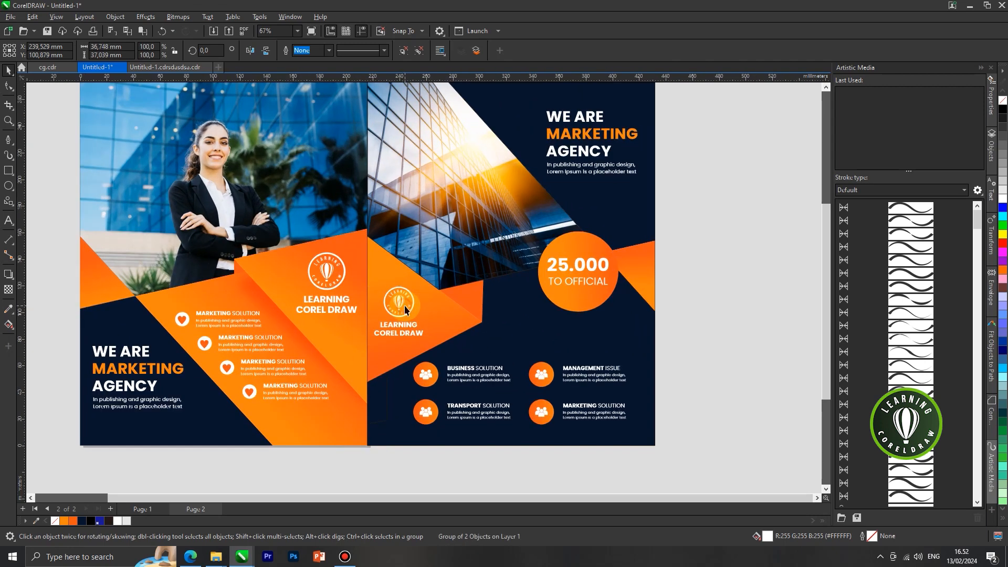
scroll(435, 323, down, 4)
click(583, 310)
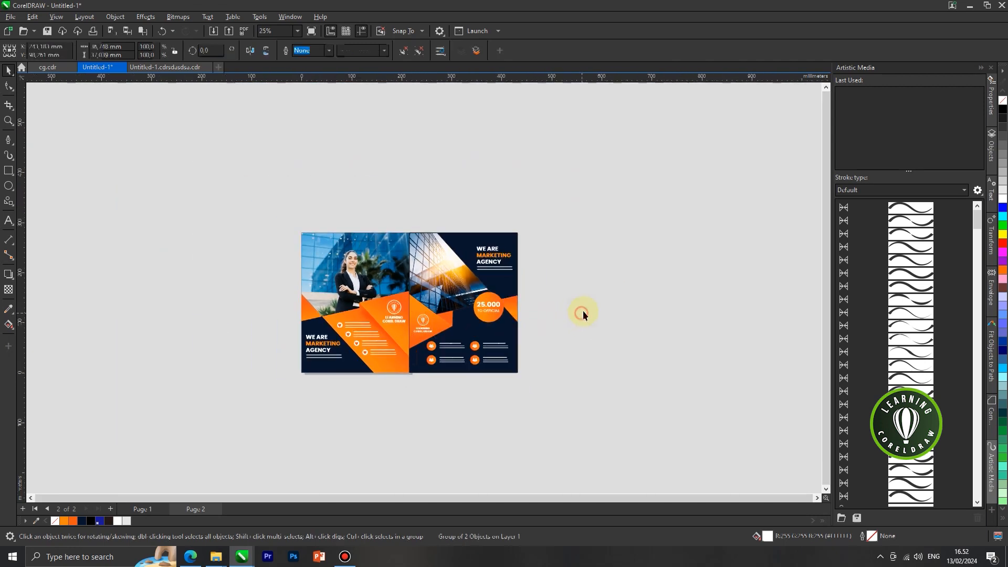
Step: Move all objects of the second page away from the first one to about X 358 mm, leaving a gap between them
scroll(547, 252, up, 1)
scroll(503, 357, up, 1)
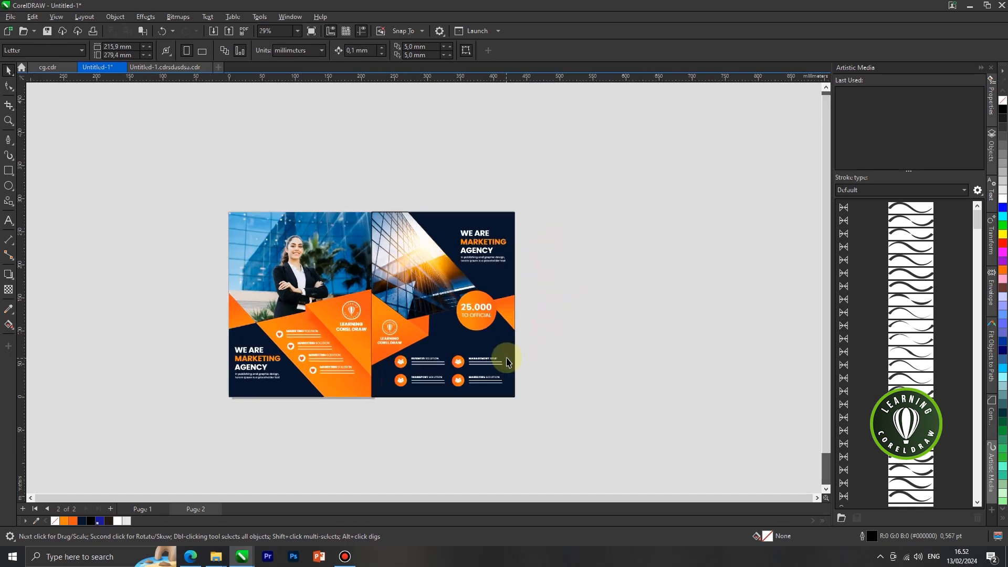
drag(494, 327, 366, 401)
drag(427, 324, 449, 325)
click(624, 299)
Step: Remove the outline of the PowerClip shape holding the building photo
click(457, 227)
click(417, 233)
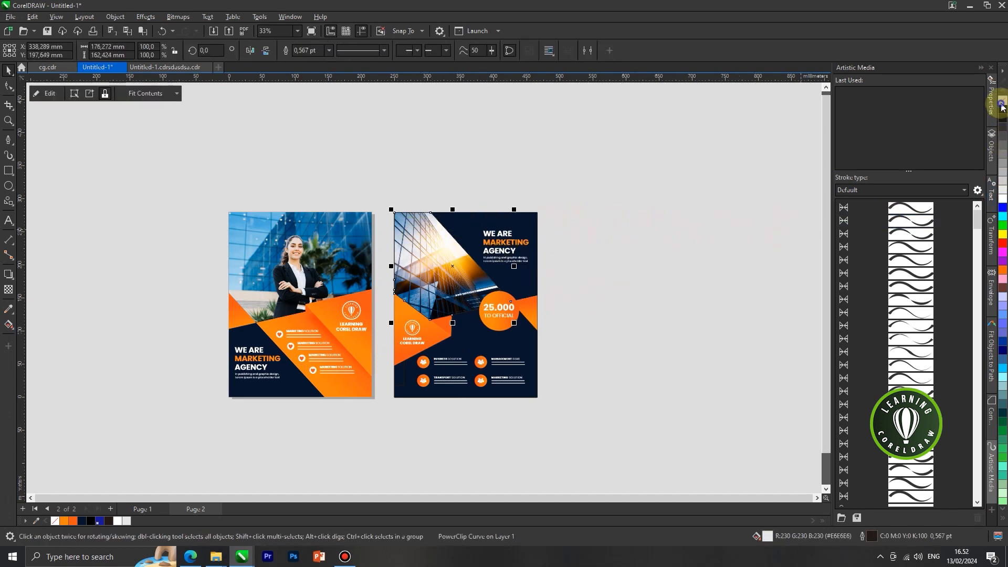
click(626, 206)
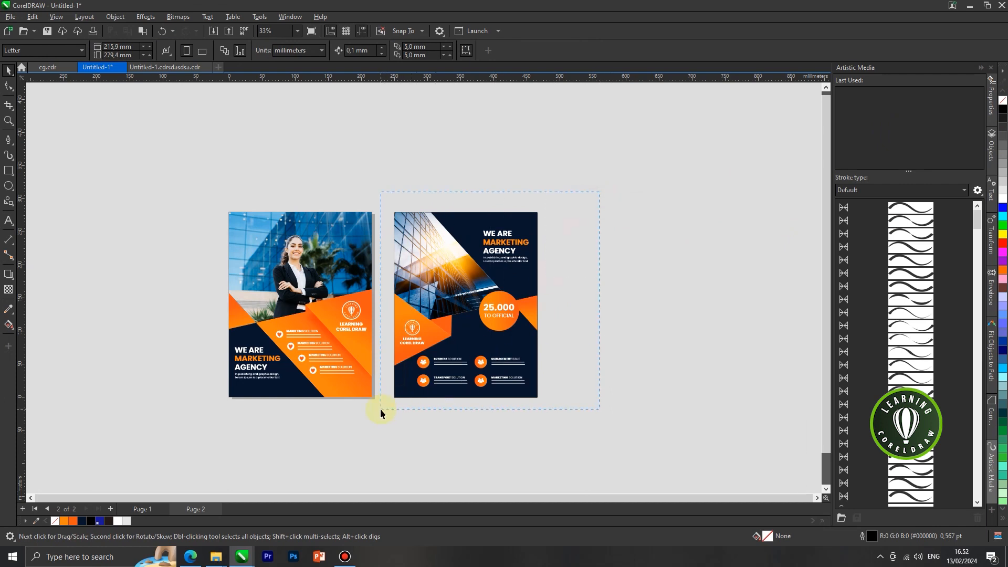
Step: Remove the outlines from all objects of the second flyer page and of the first one
drag(380, 408, 381, 408)
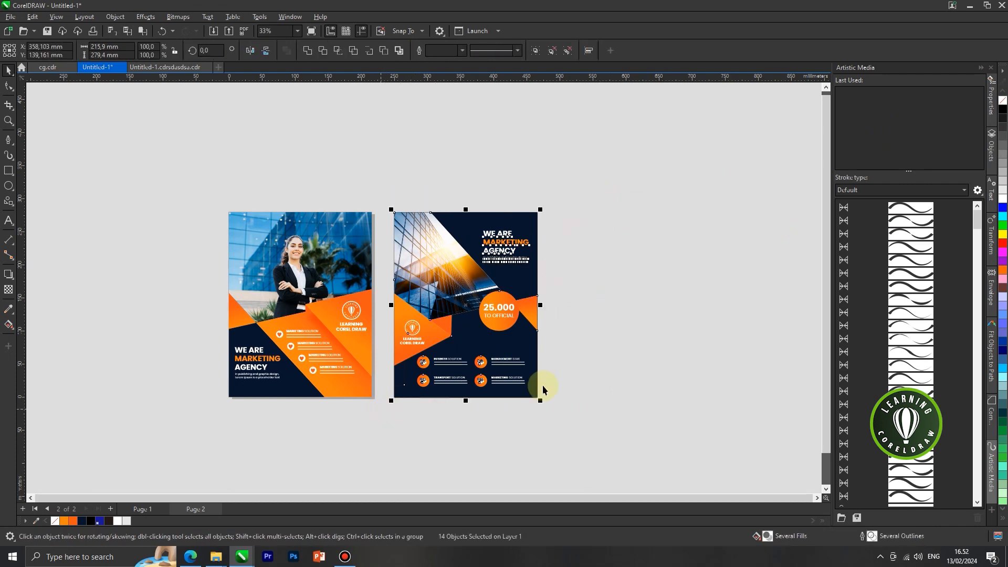
click(575, 220)
drag(389, 206, 195, 408)
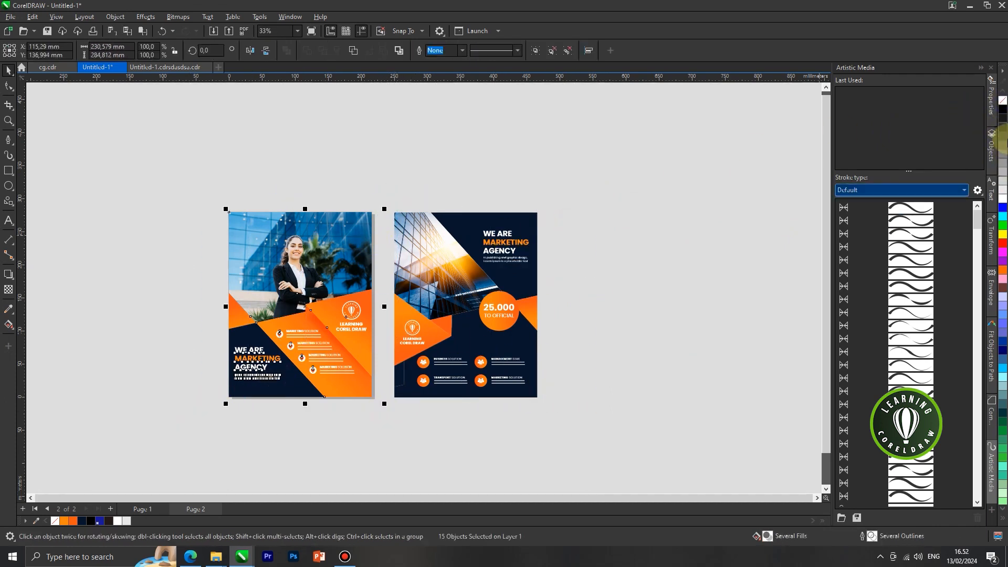
click(656, 240)
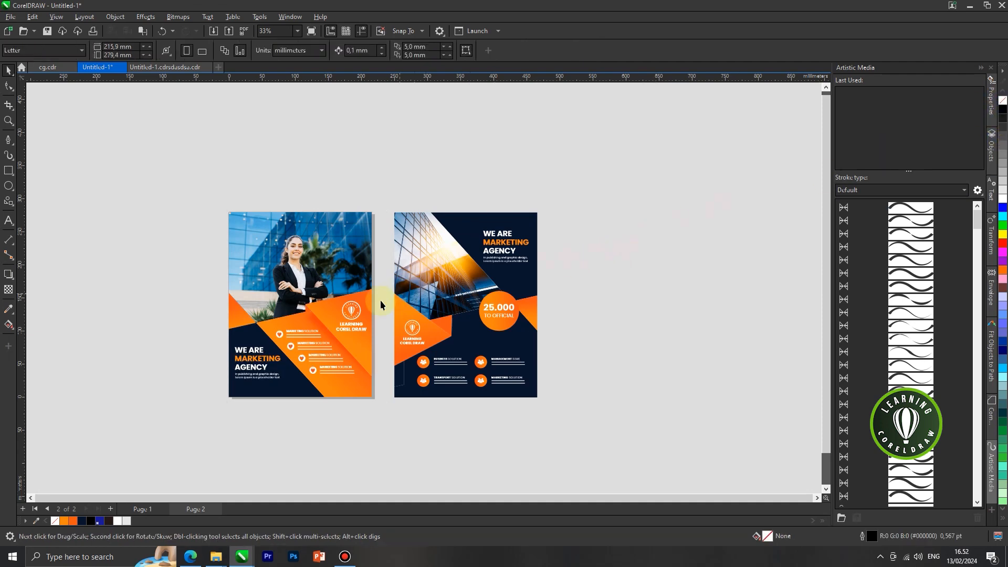
Step: Weld the small navy piece near the second page's lower inner corner to the lower navy shape
scroll(253, 308, up, 1)
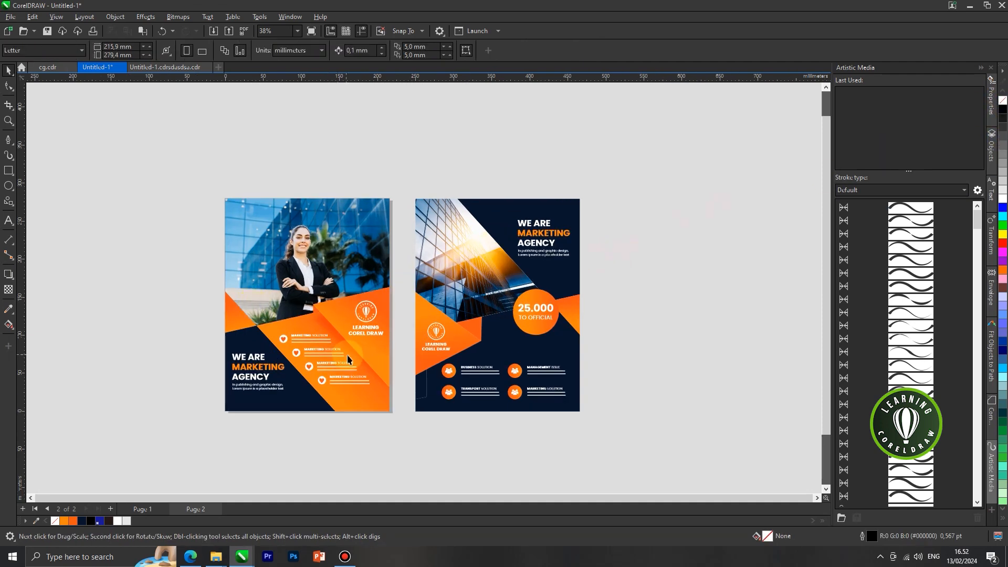
scroll(349, 355, up, 1)
scroll(383, 368, up, 2)
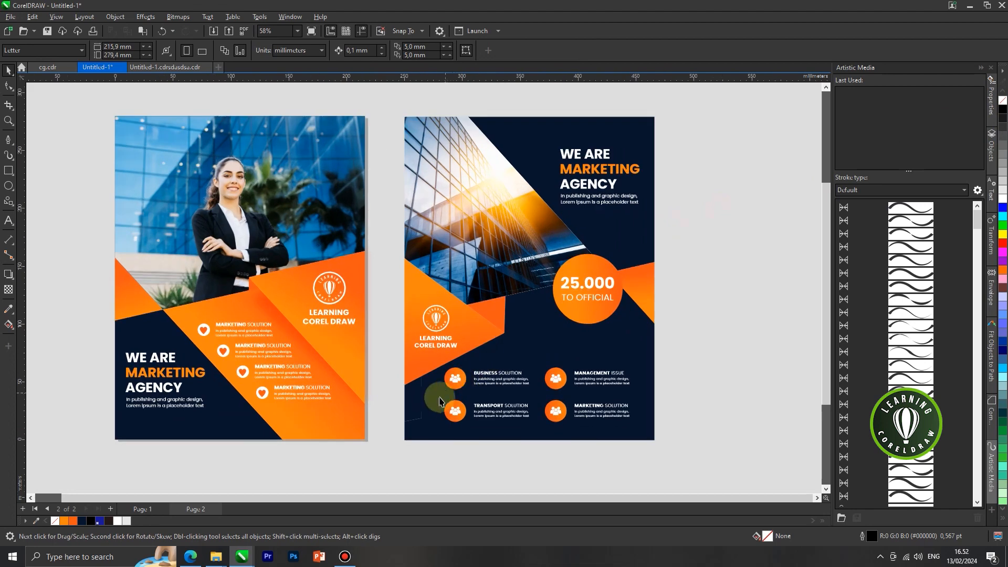
click(417, 406)
shift+click(442, 425)
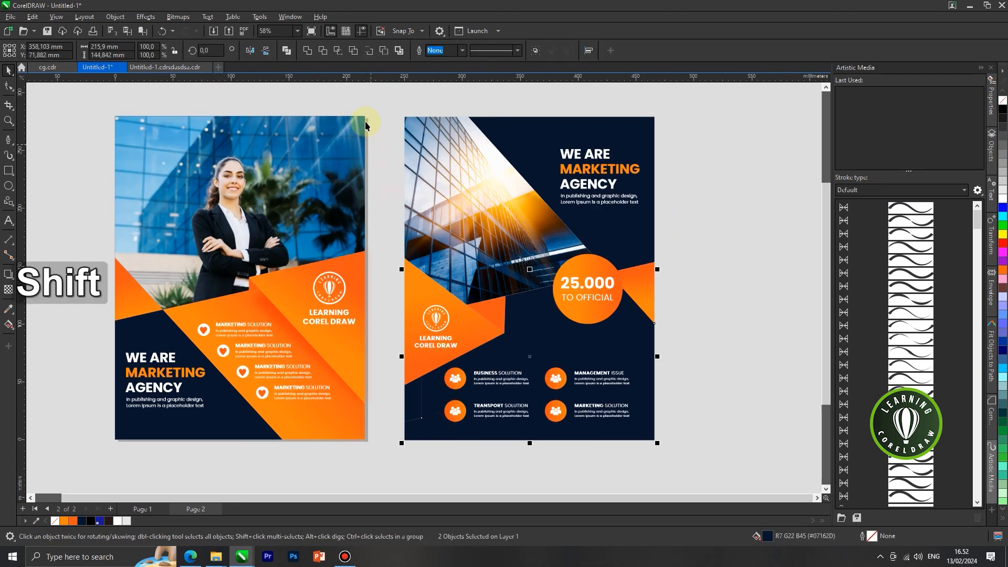
click(309, 50)
scroll(383, 289, down, 2)
click(657, 310)
scroll(482, 274, down, 1)
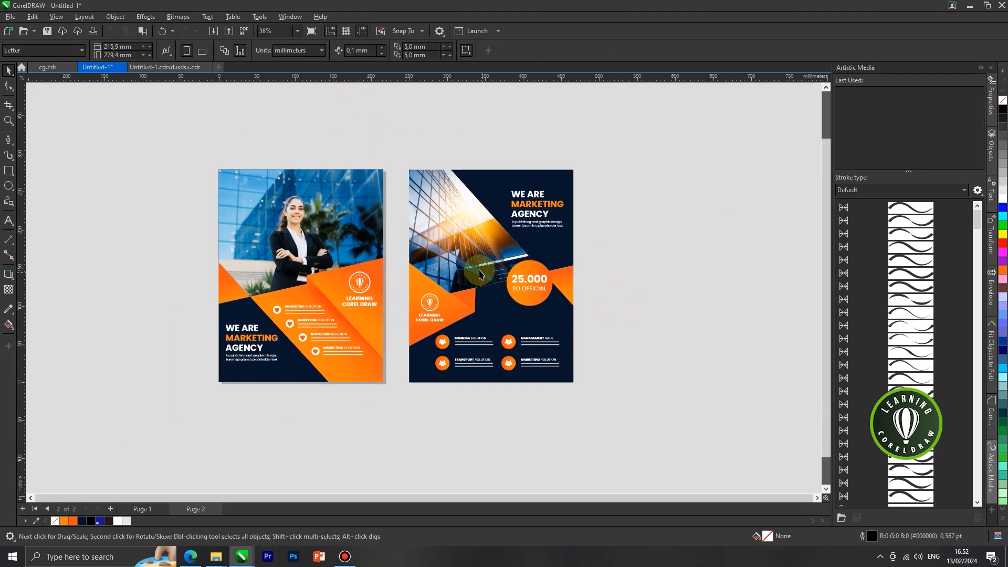
scroll(382, 227, up, 1)
scroll(382, 227, up, 1)
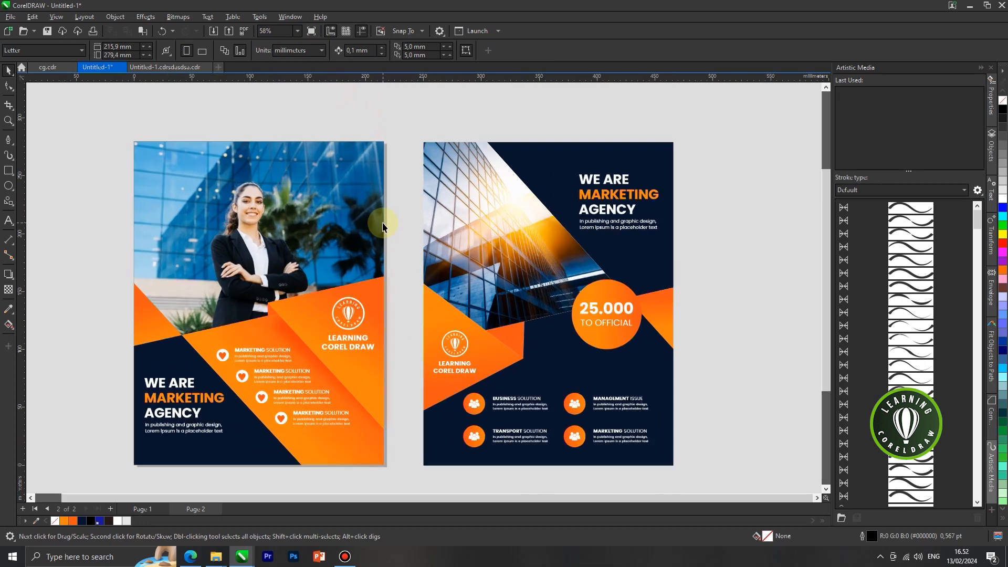